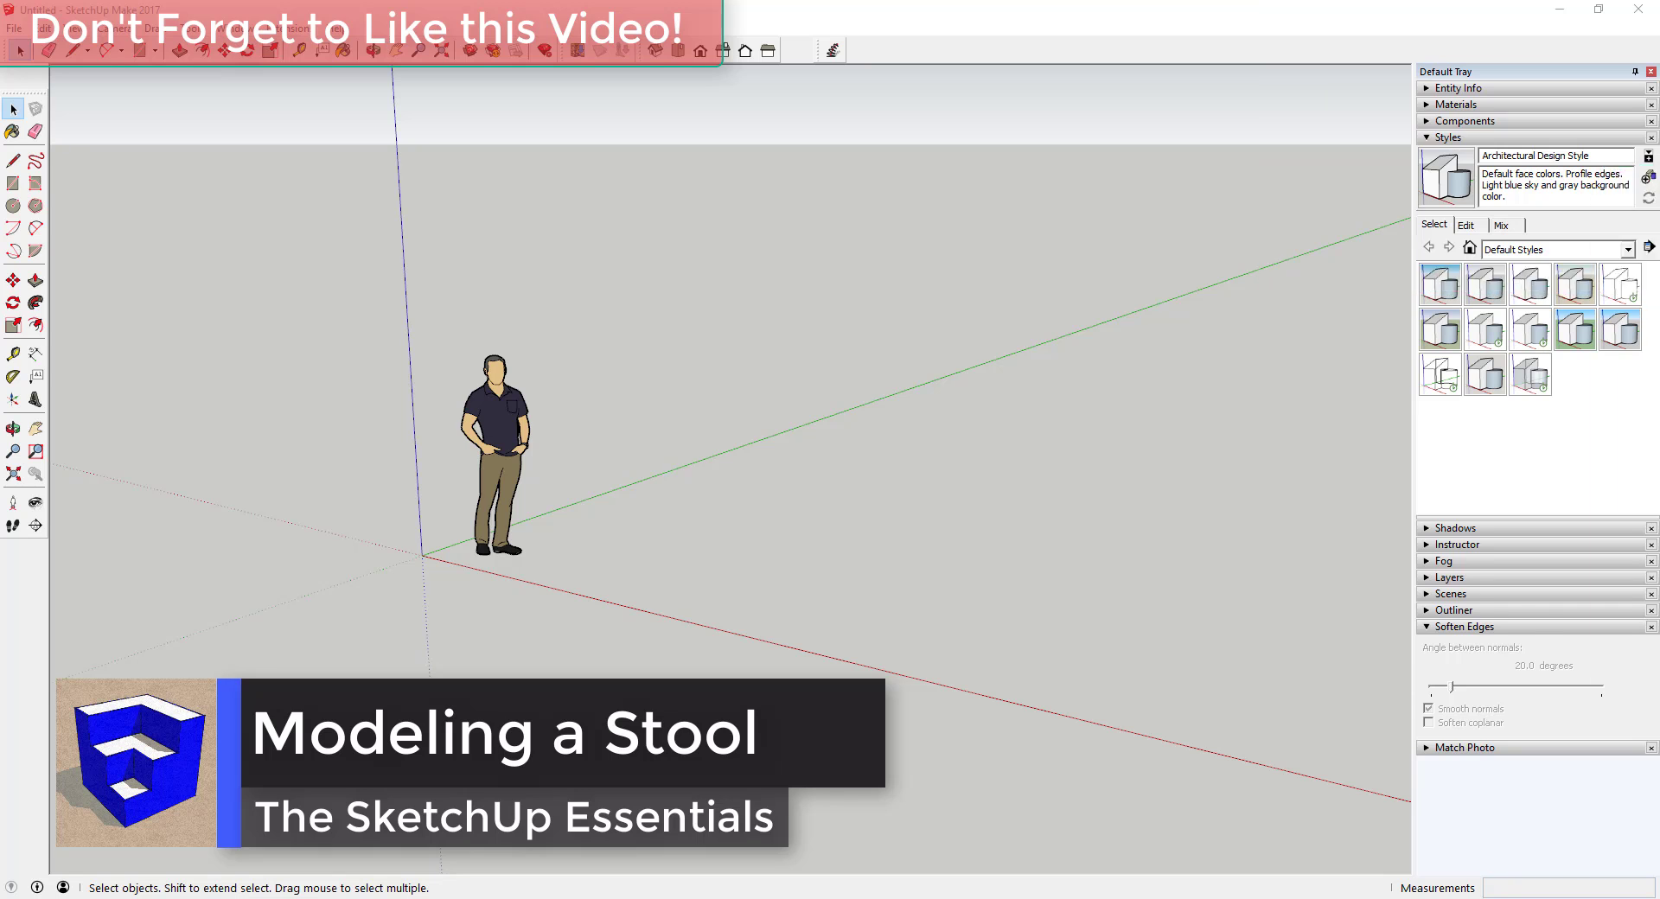
# Step: Bring up the Snipping Tool with the stool reference photo, then move its window out of the modeling area
pyautogui.hotkey('alt', 'Tab')
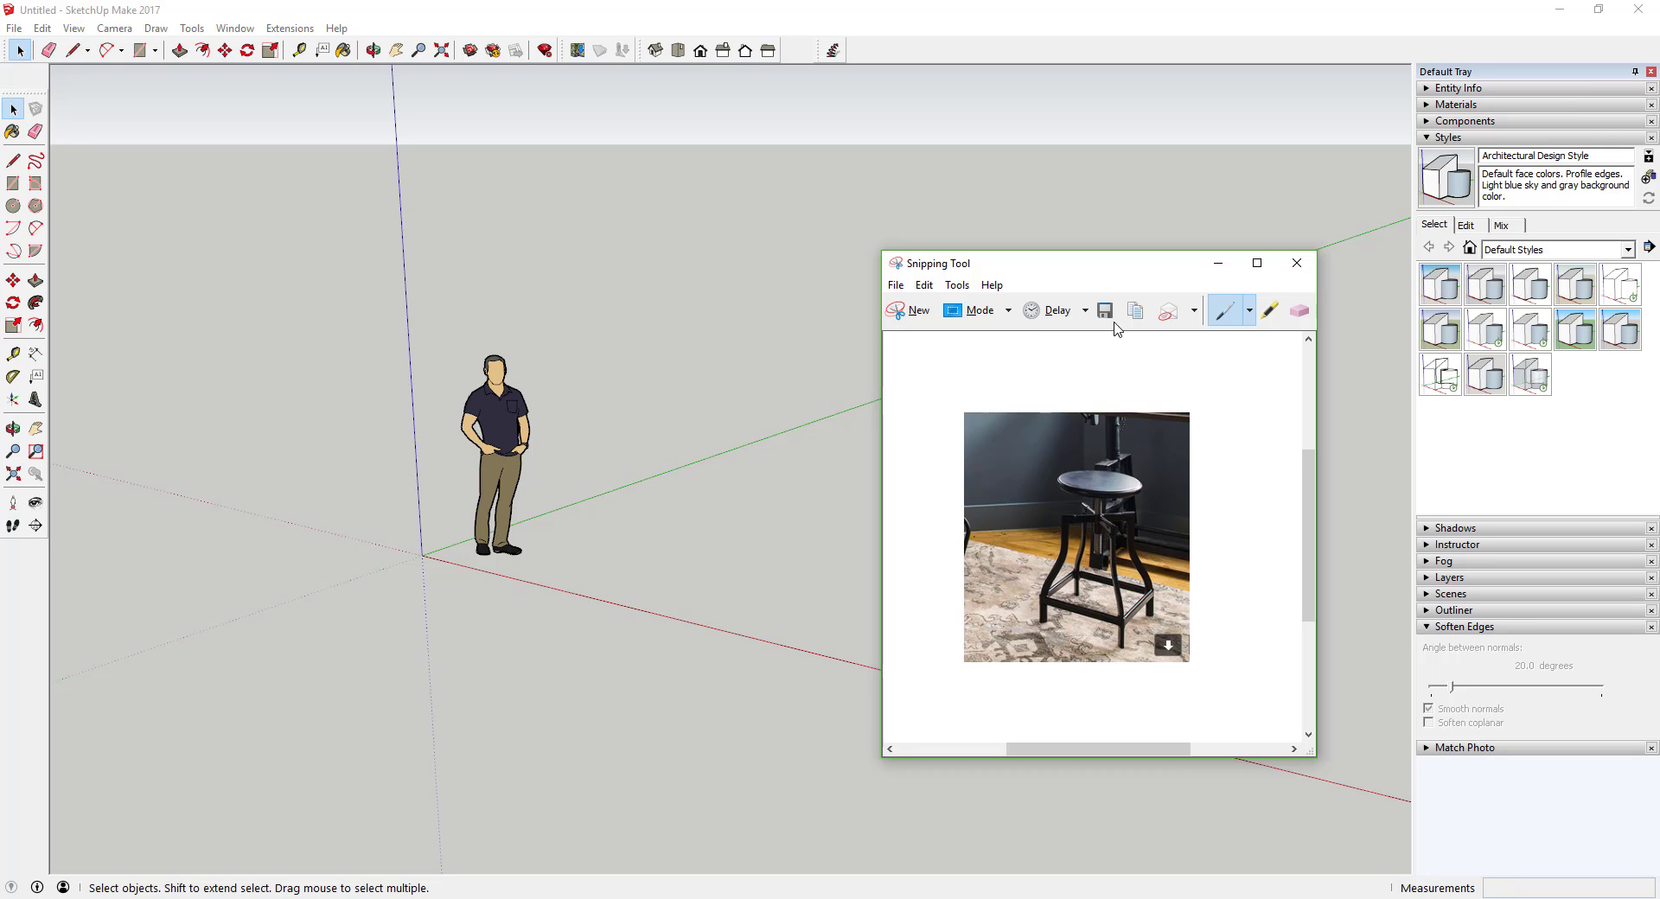
pyautogui.moveTo(1112, 270); pyautogui.dragTo(1659, 271)
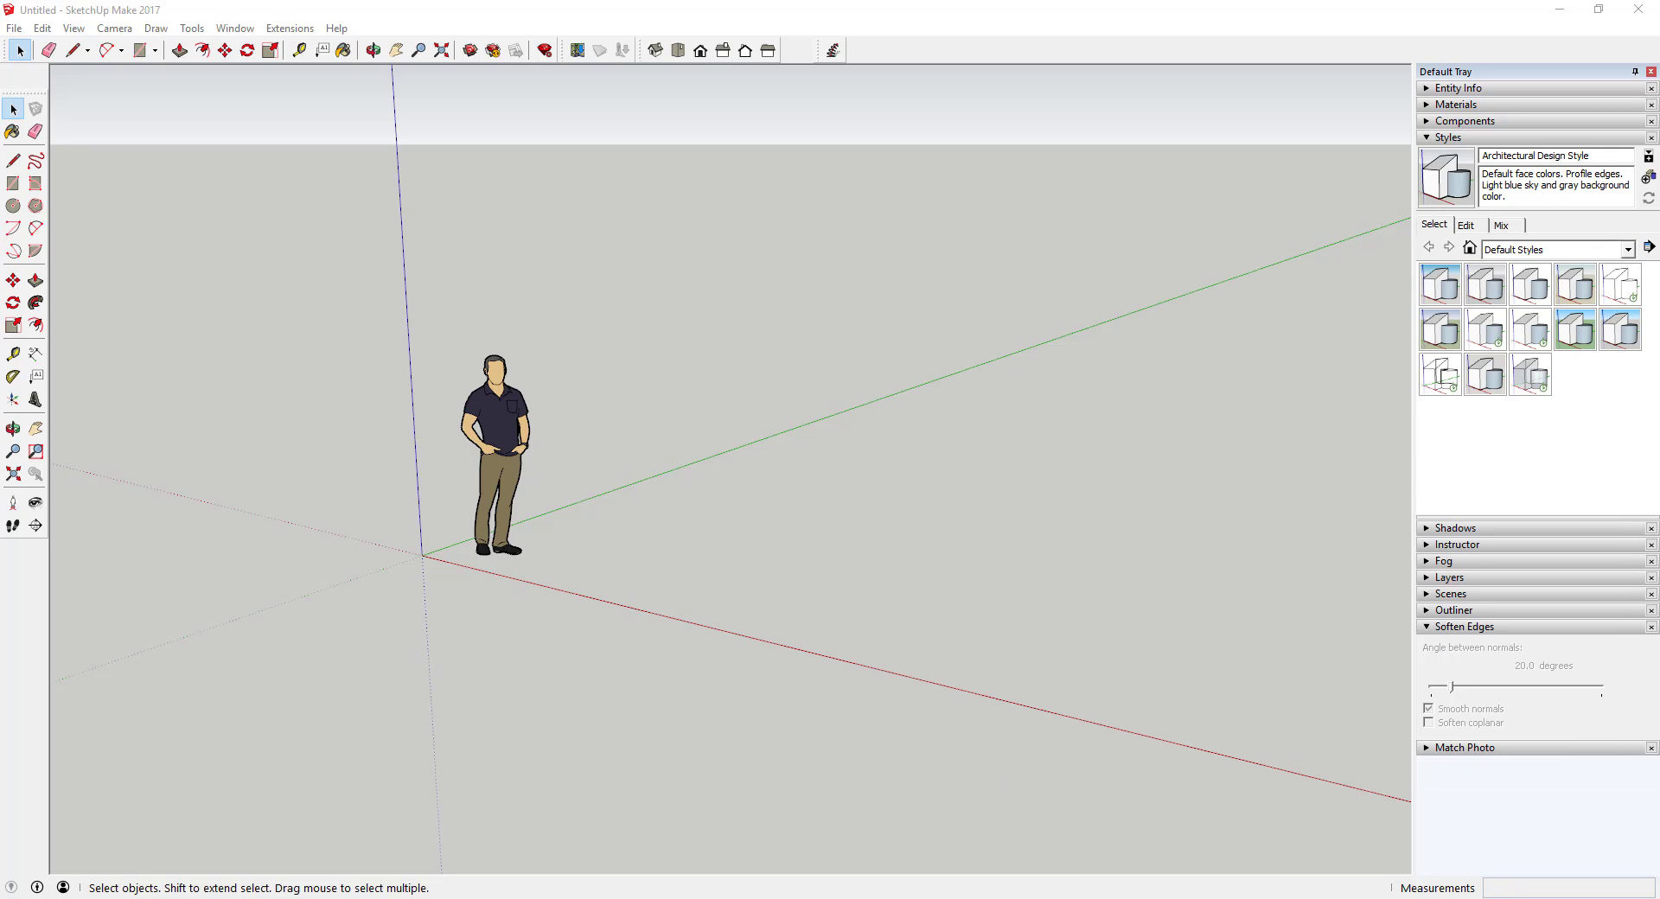
# Step: Delete the default human figure from the model
pyautogui.hotkey('ctrl', 'a')
pyautogui.press('Delete')
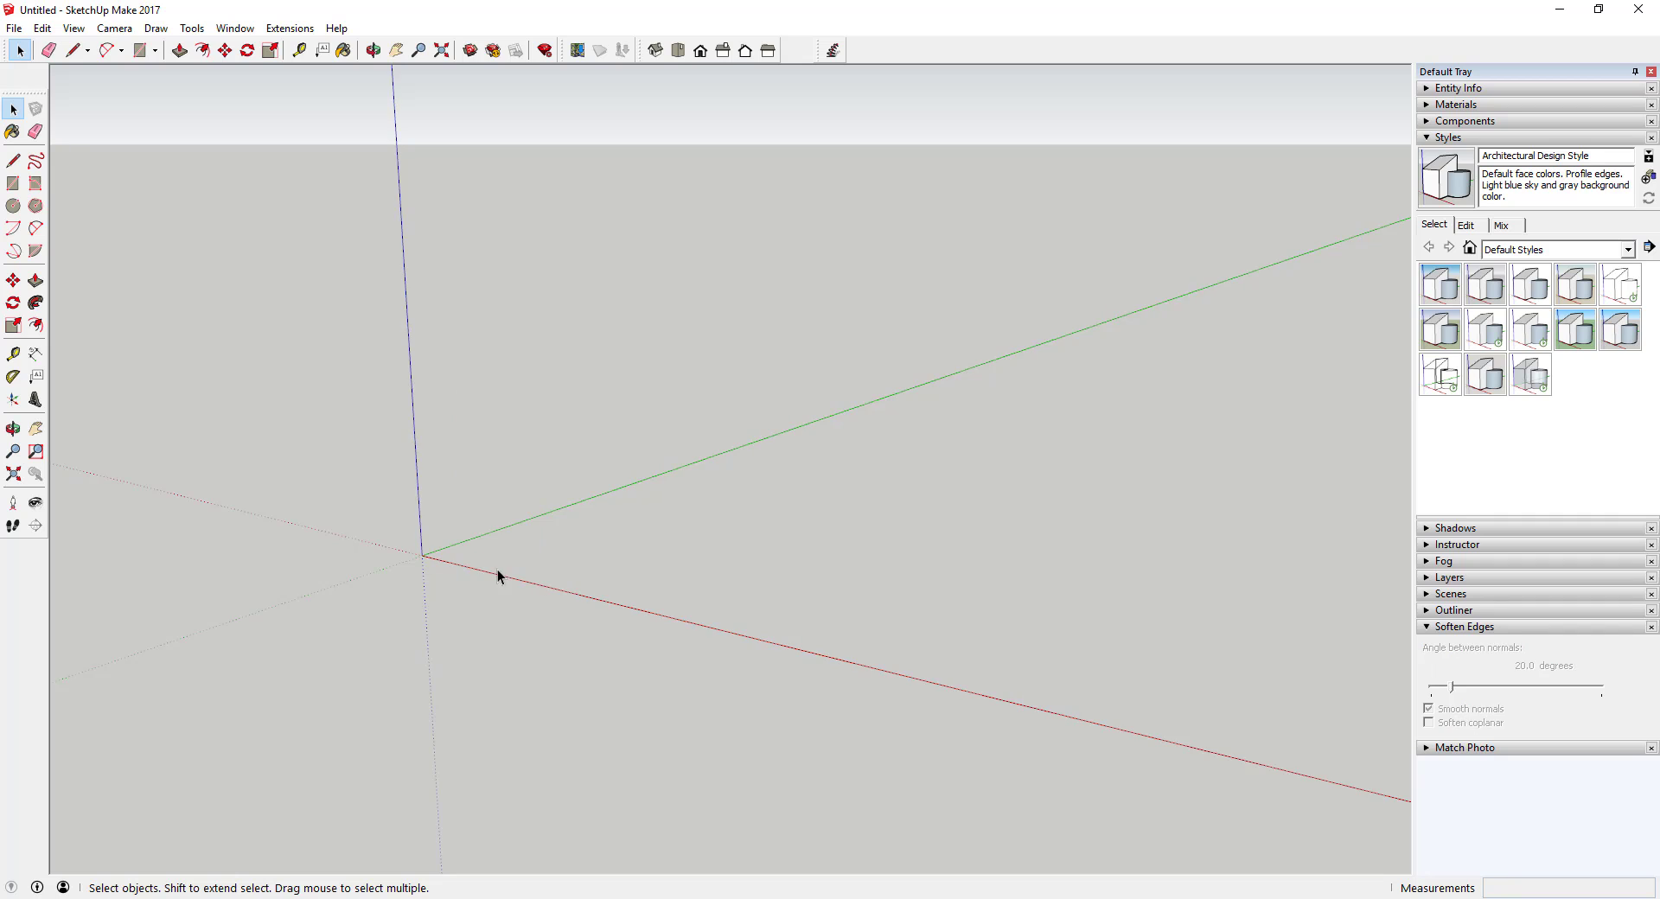
# Step: Draw an upright rectangle 1' wide and about twice as tall from the origin, in the plane of the red and blue axes
pyautogui.press('o')
pyautogui.moveTo(475, 559); pyautogui.dragTo(645, 529)
pyautogui.press('space')
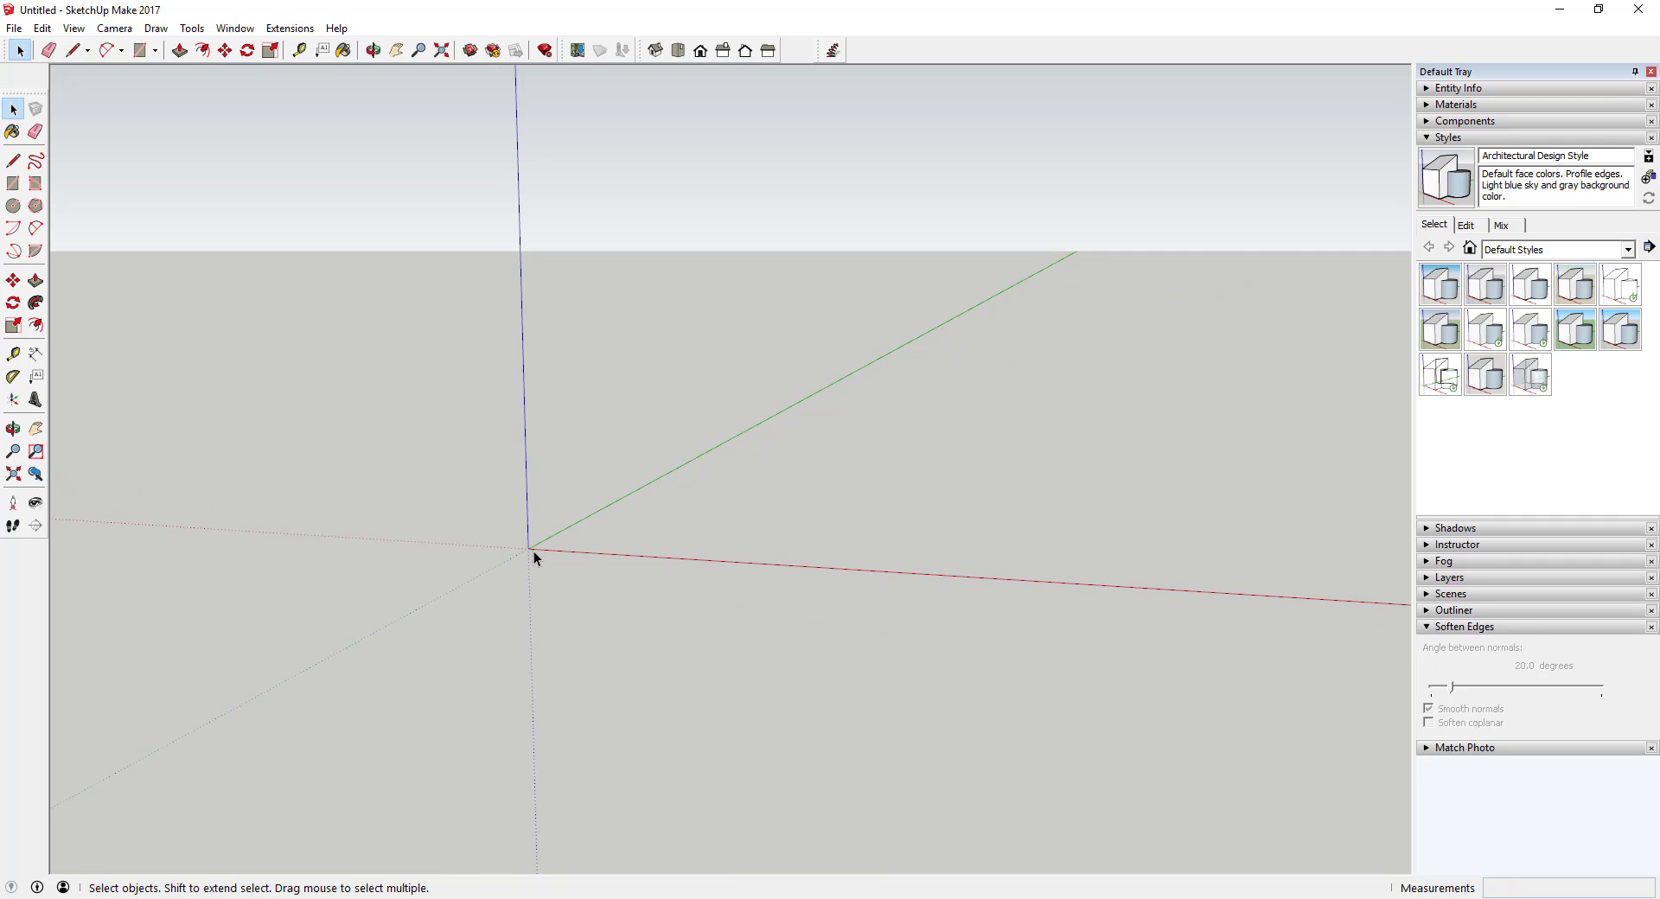
pyautogui.press('r')
pyautogui.click(530, 550)
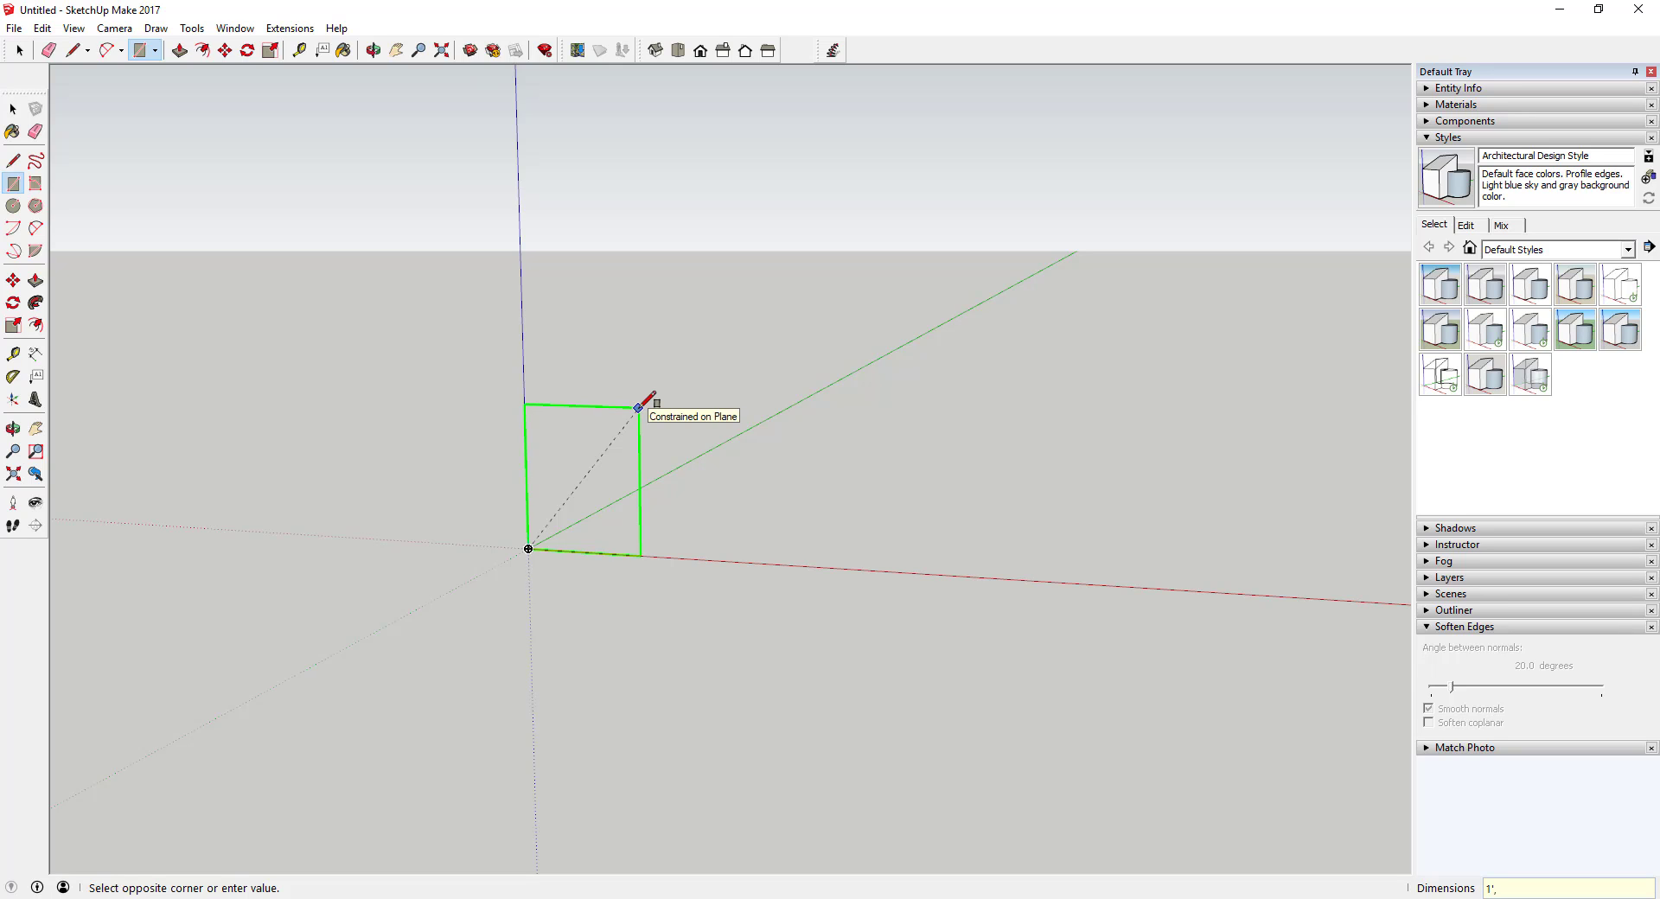
pyautogui.press('Return')
pyautogui.scroll(3, 560, 467)
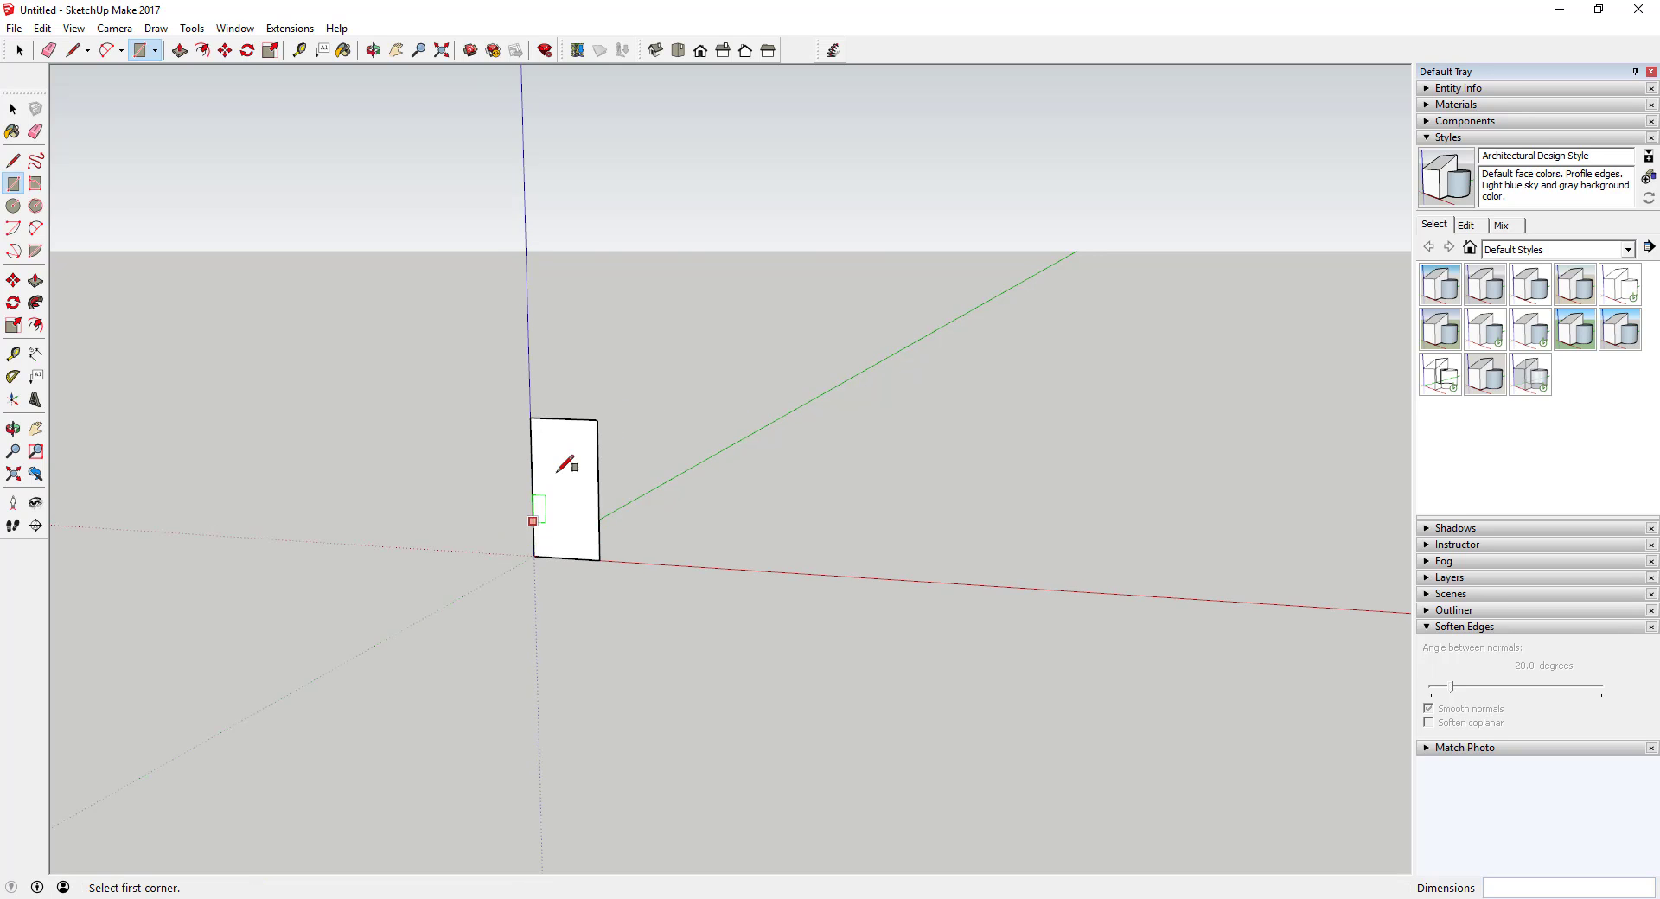
pyautogui.scroll(2, 562, 458)
pyautogui.scroll(-2, 564, 442)
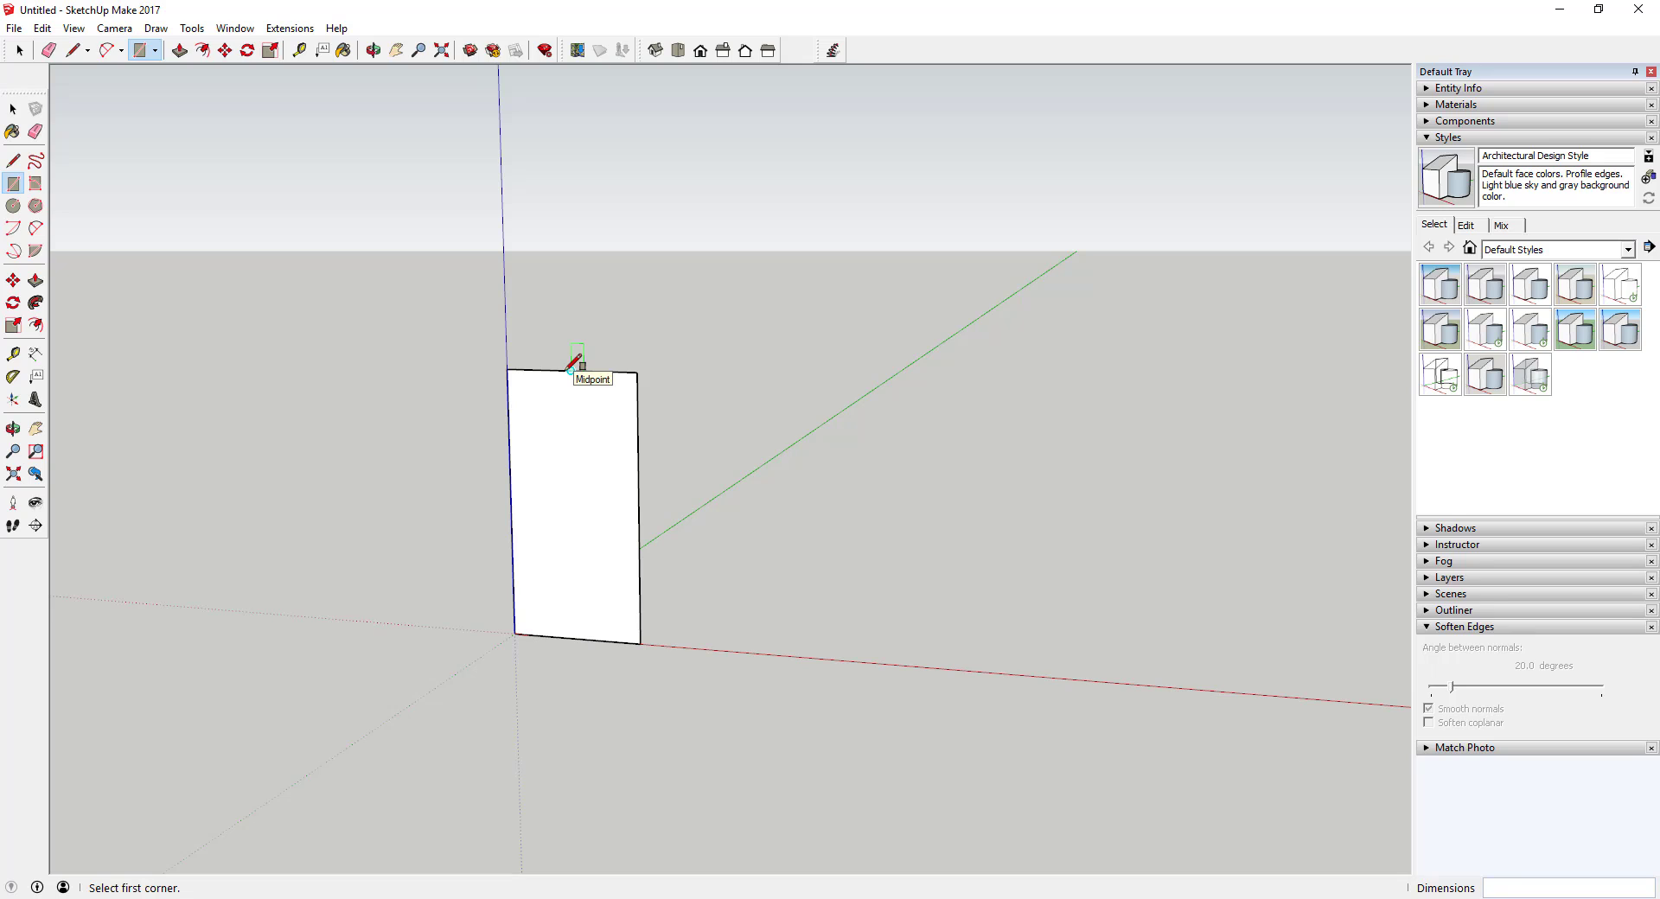
pyautogui.press('space')
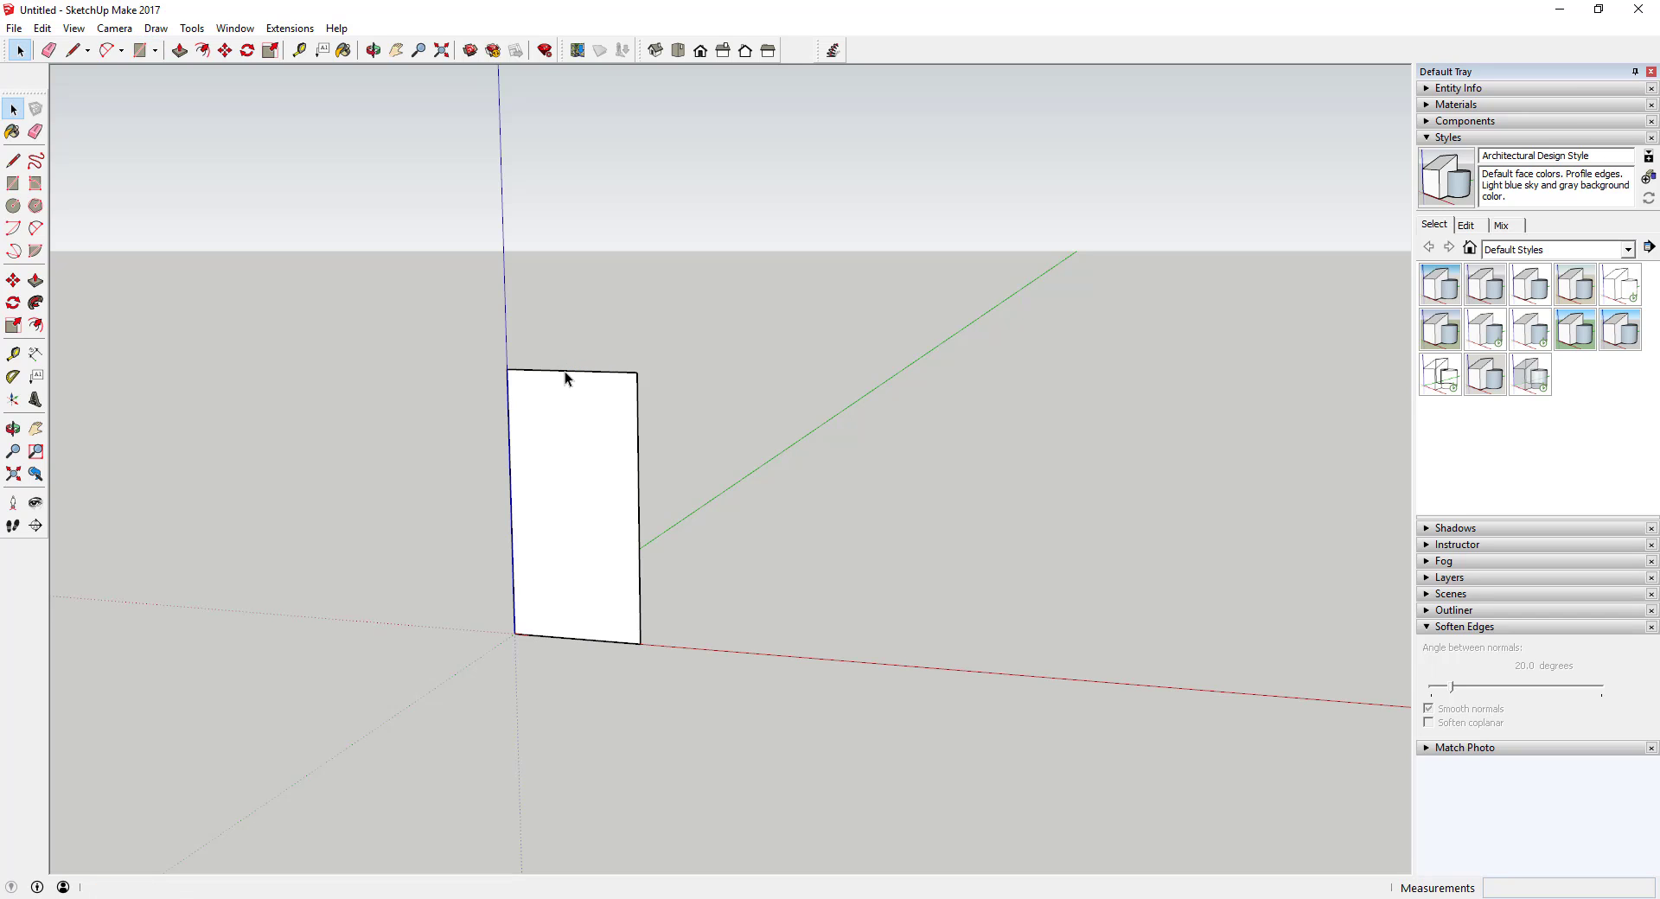
# Step: Draw a vertical line from the midpoint of the rectangle's top edge down about a quarter of the face's height
pyautogui.press('l')
pyautogui.click(570, 371)
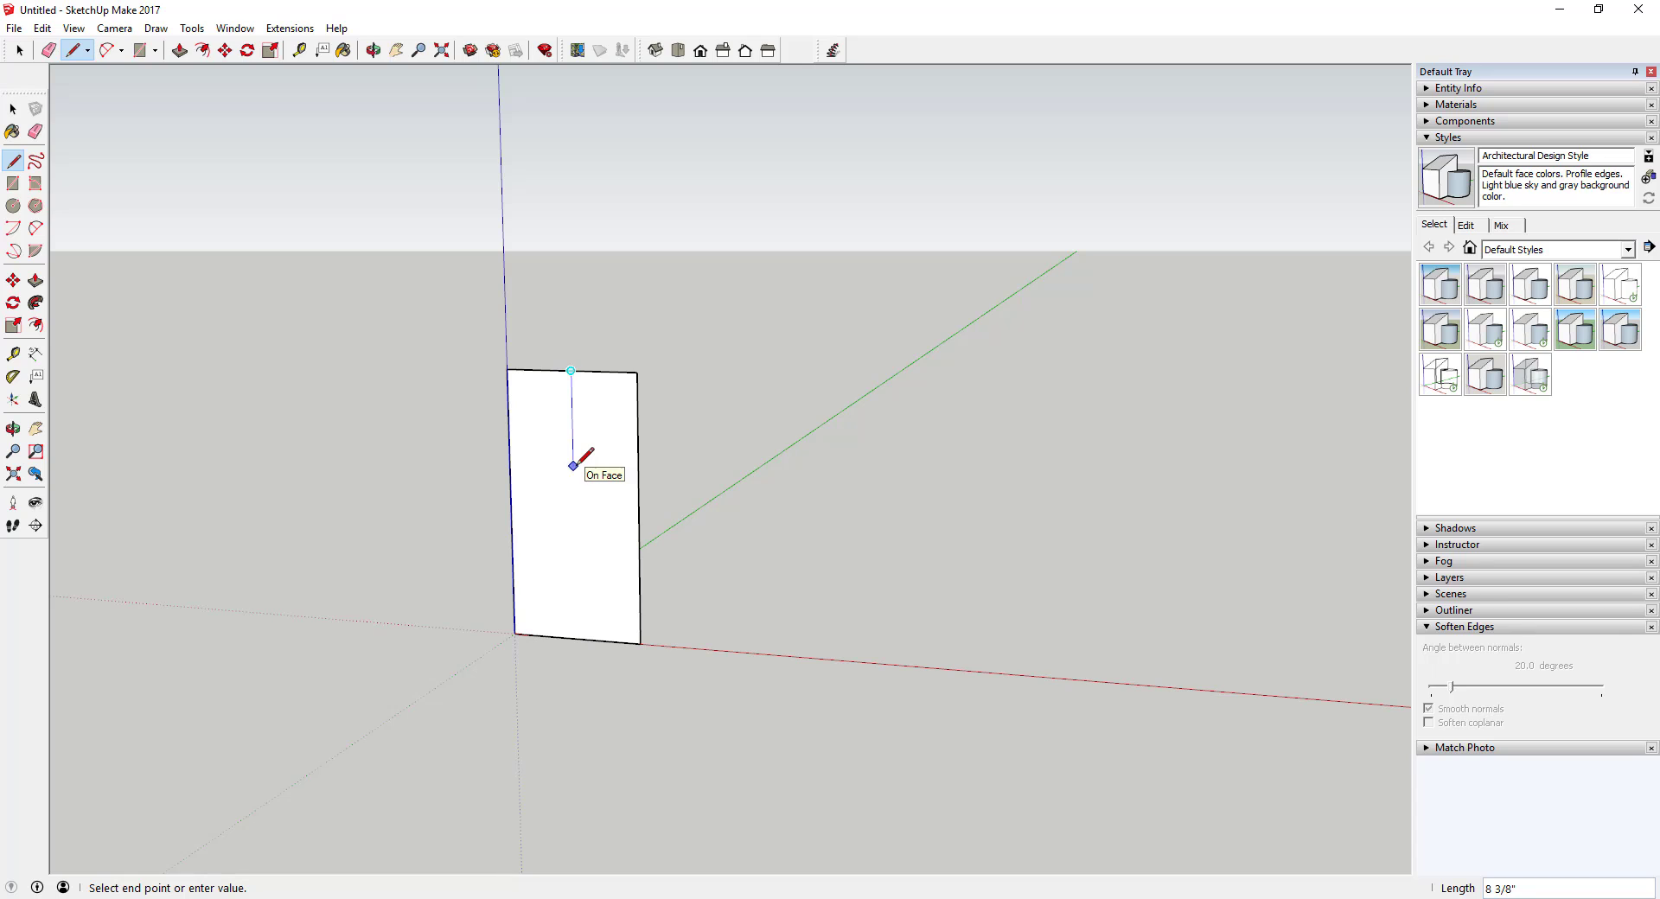
pyautogui.press('Return')
pyautogui.press('space')
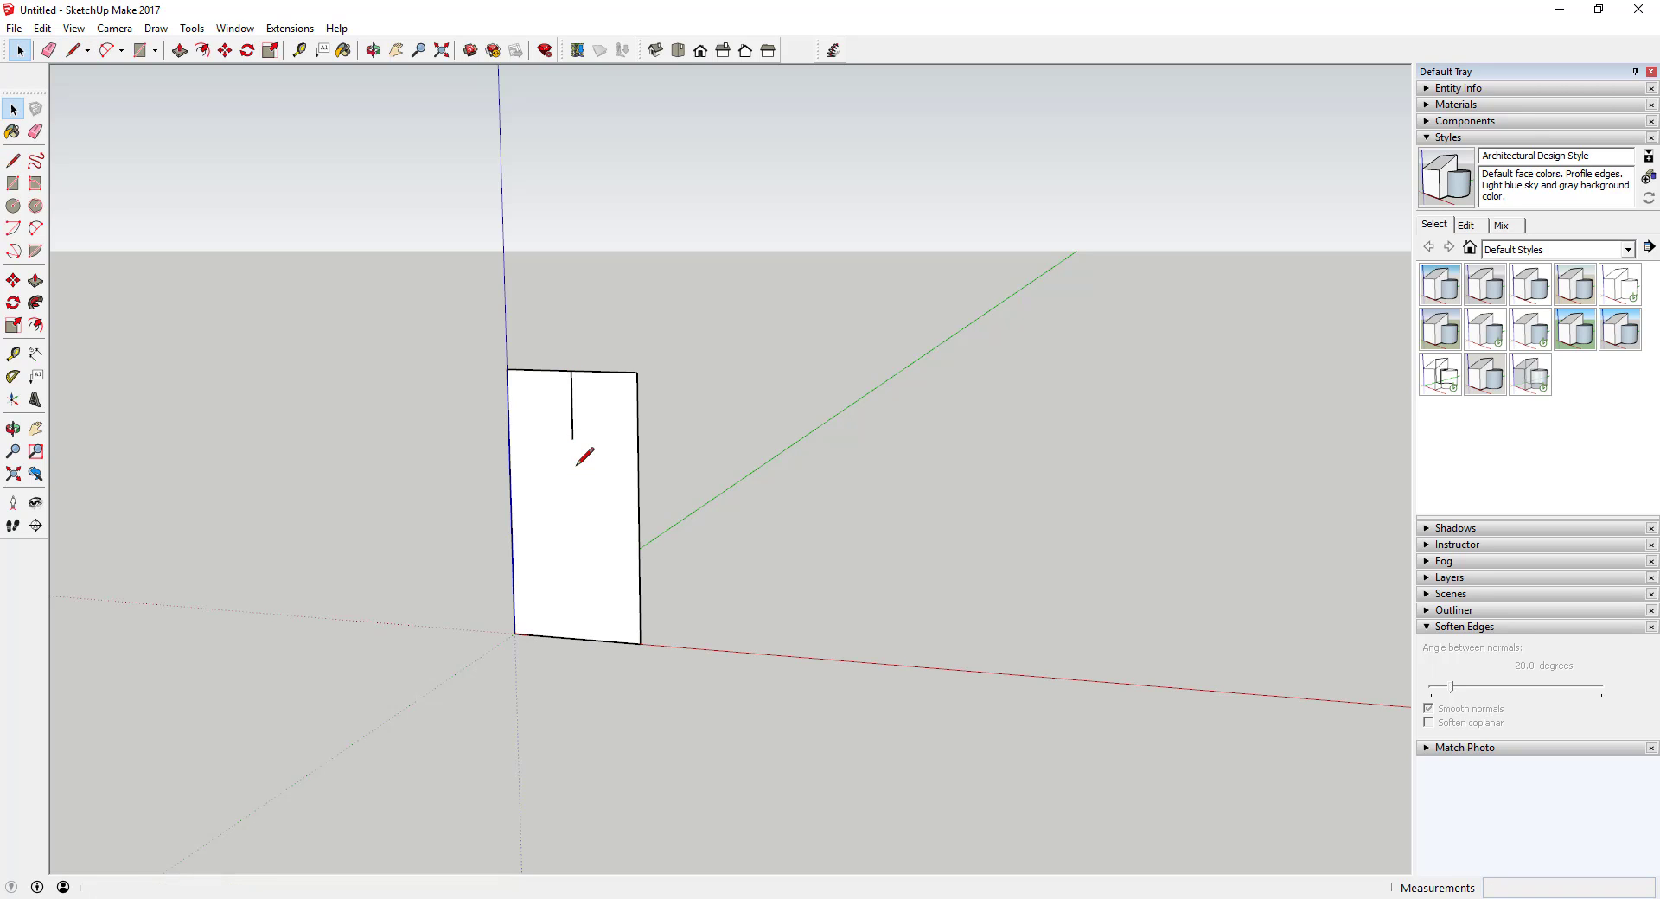
# Step: Mark a point 6" up the rectangle's outer edge from its bottom corner and connect it diagonally to the vertical line's lower end
pyautogui.press('l')
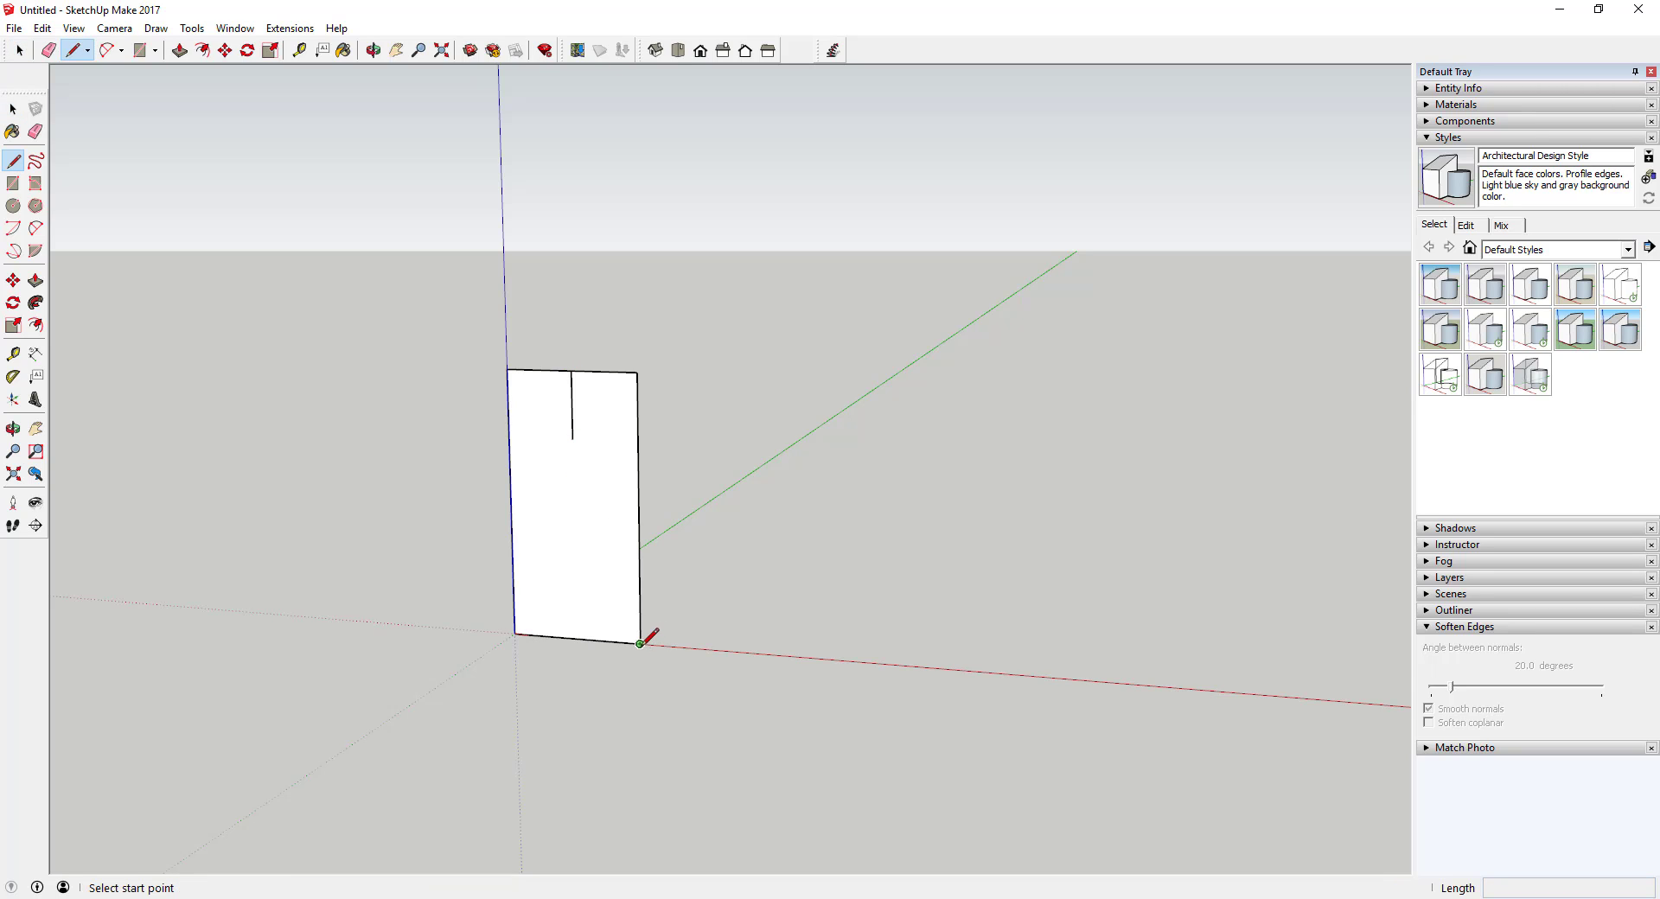
pyautogui.click(641, 644)
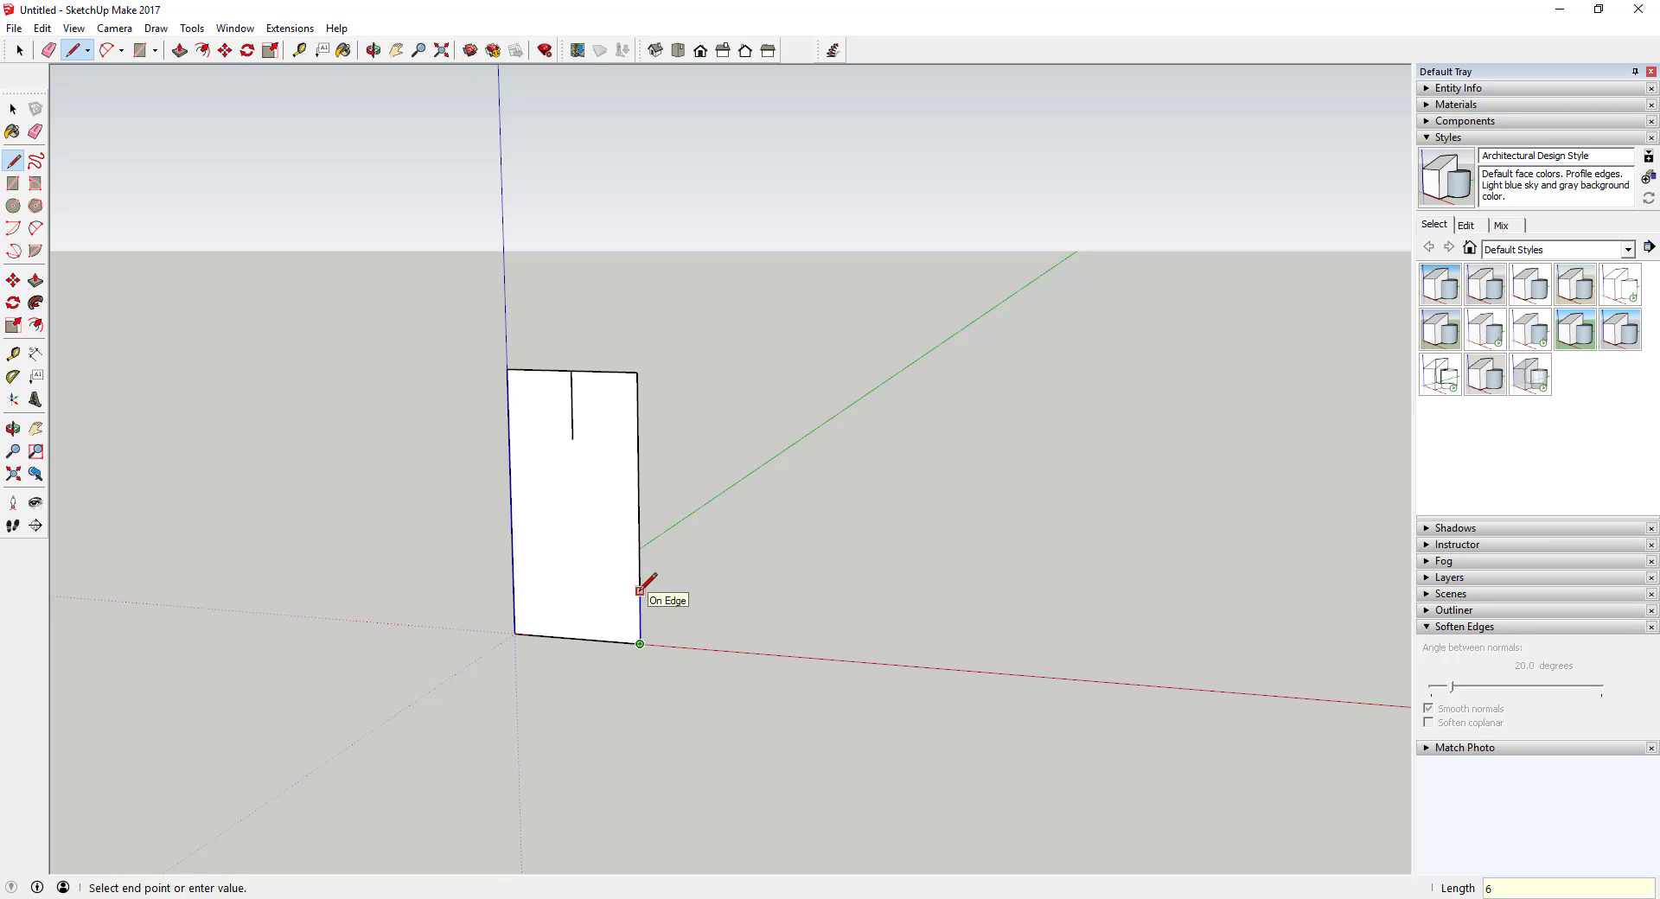
pyautogui.press('Escape')
pyautogui.click(640, 577)
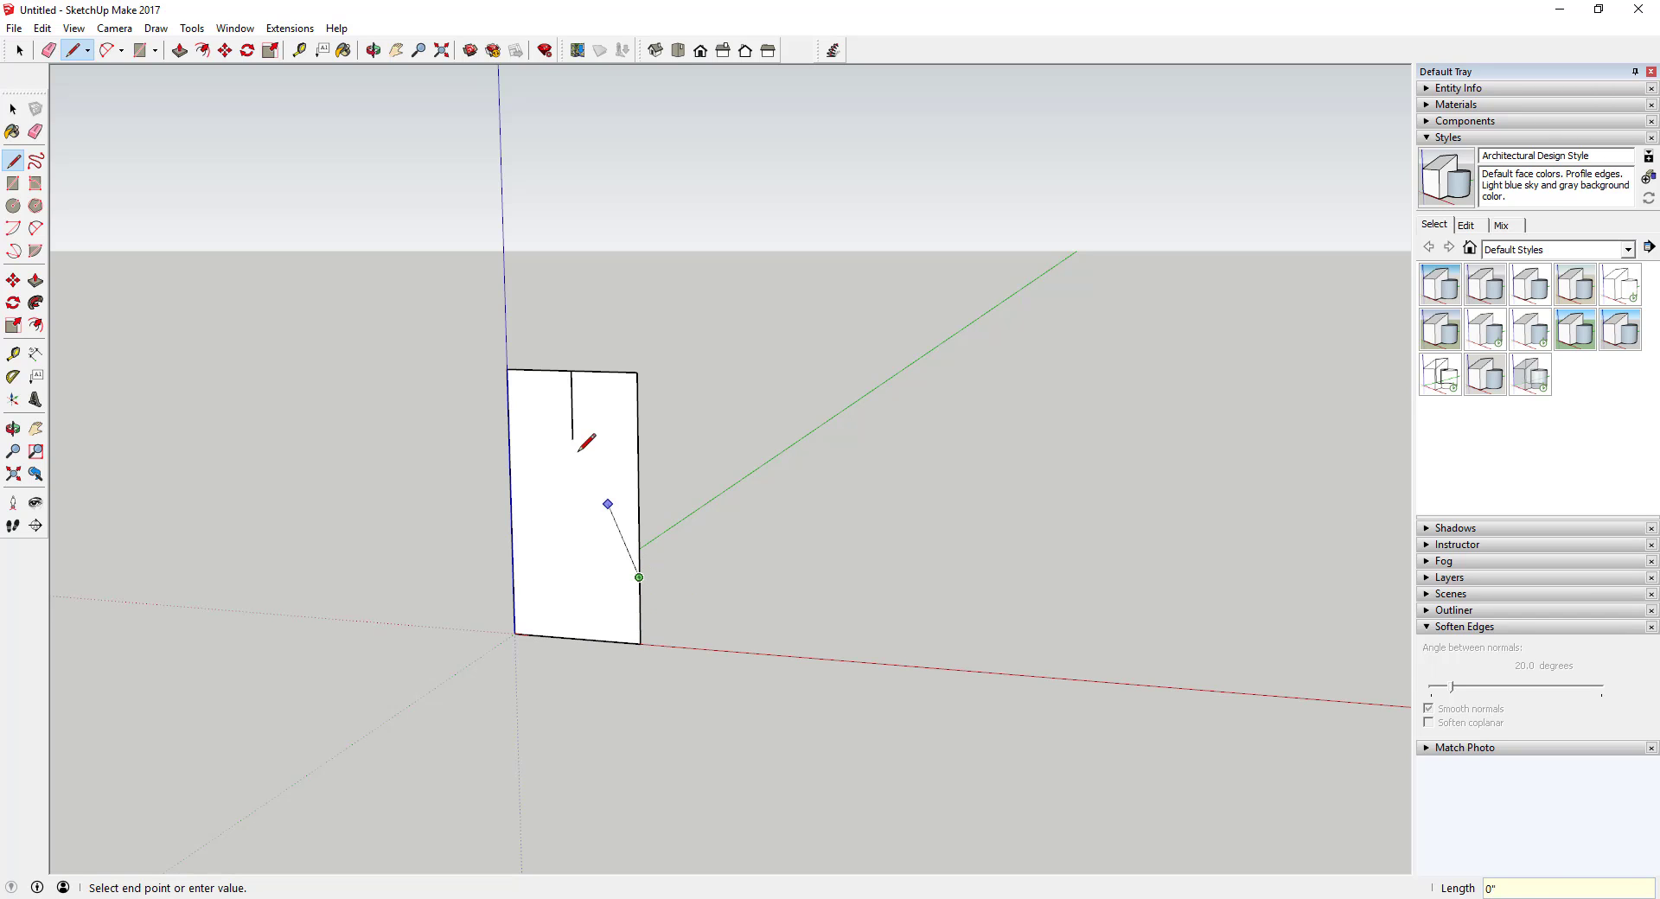
pyautogui.click(572, 438)
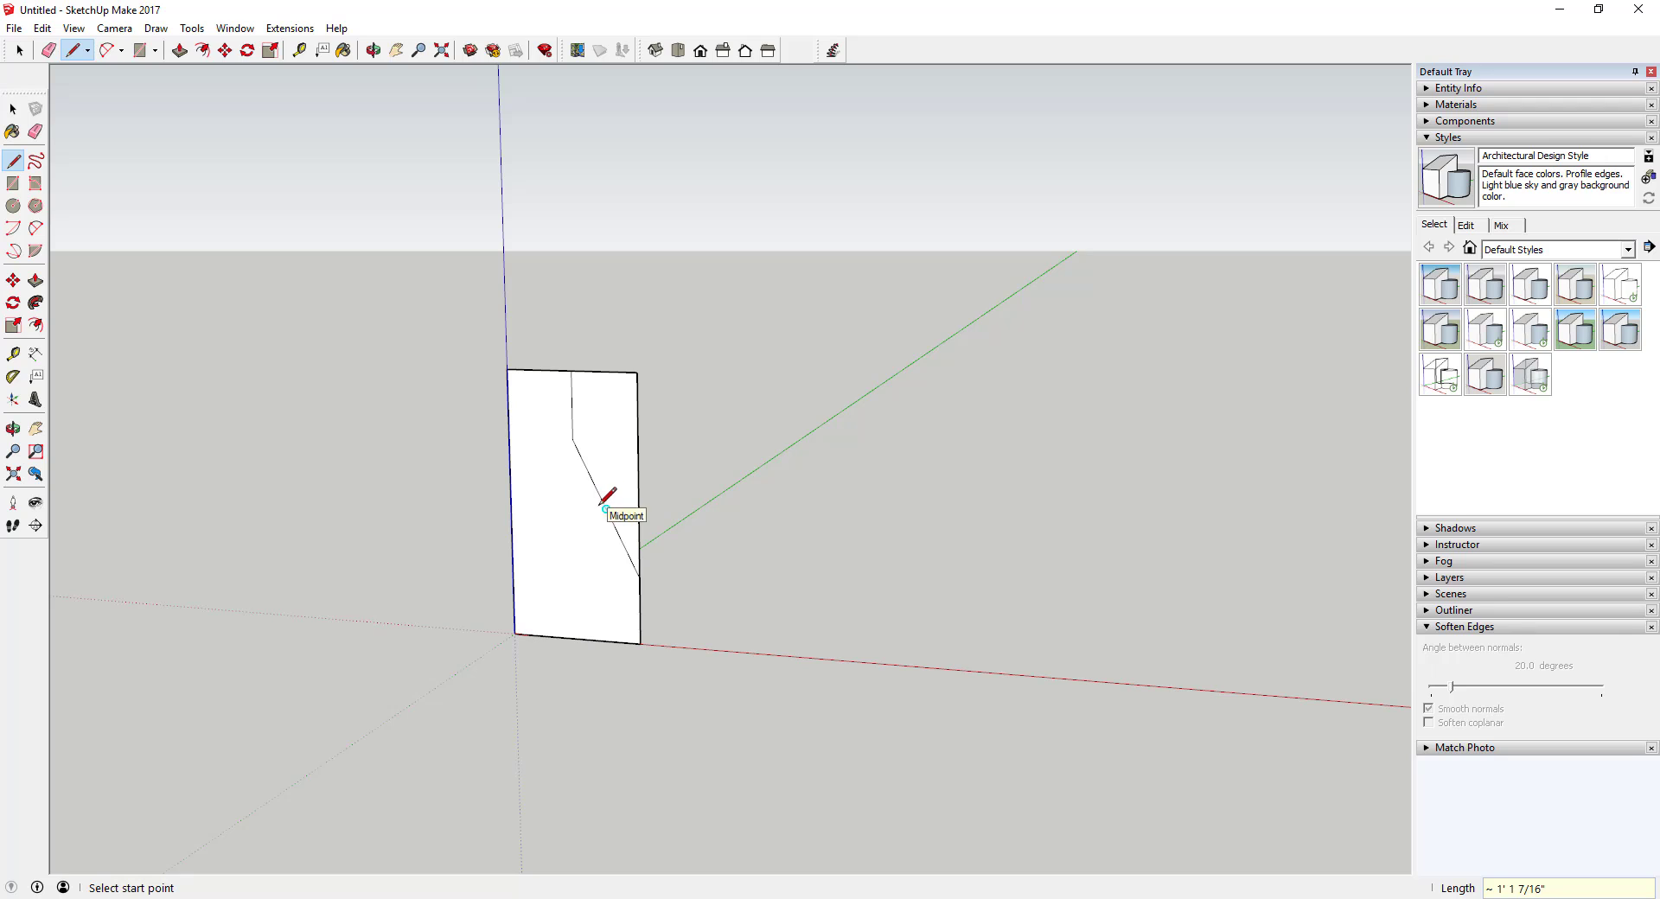
pyautogui.press('space')
# Step: Draw an S-curve along the diagonal from two arcs meeting at its midpoint, each bulging 3/4" to opposite sides
pyautogui.scroll(5, 574, 458)
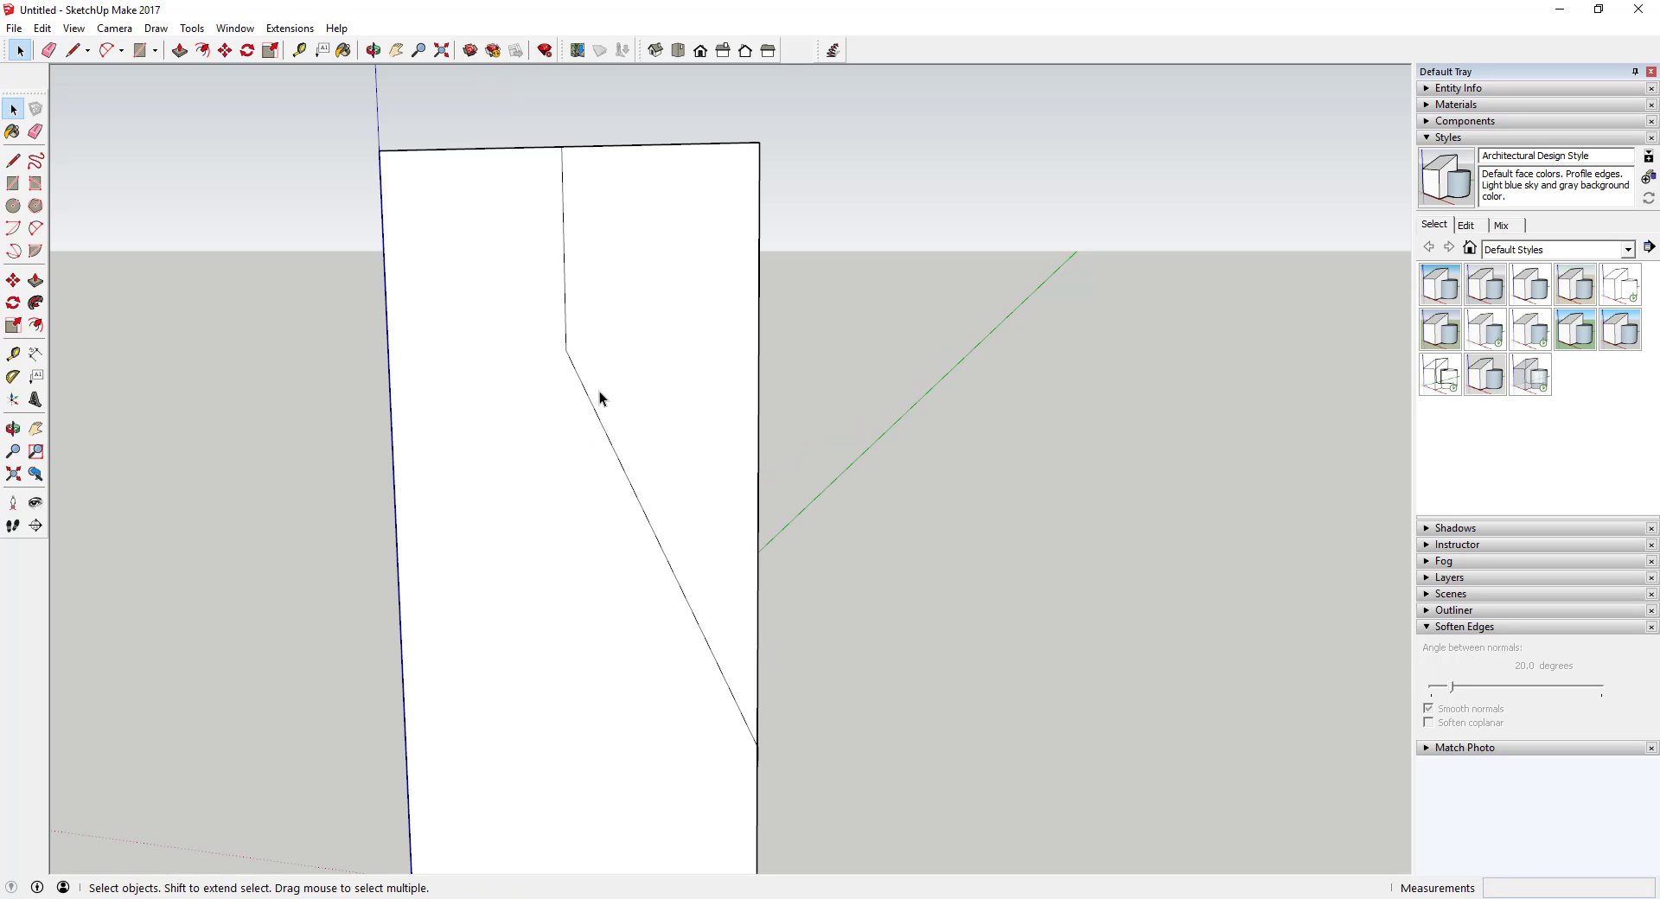
pyautogui.press('a')
pyautogui.click(567, 347)
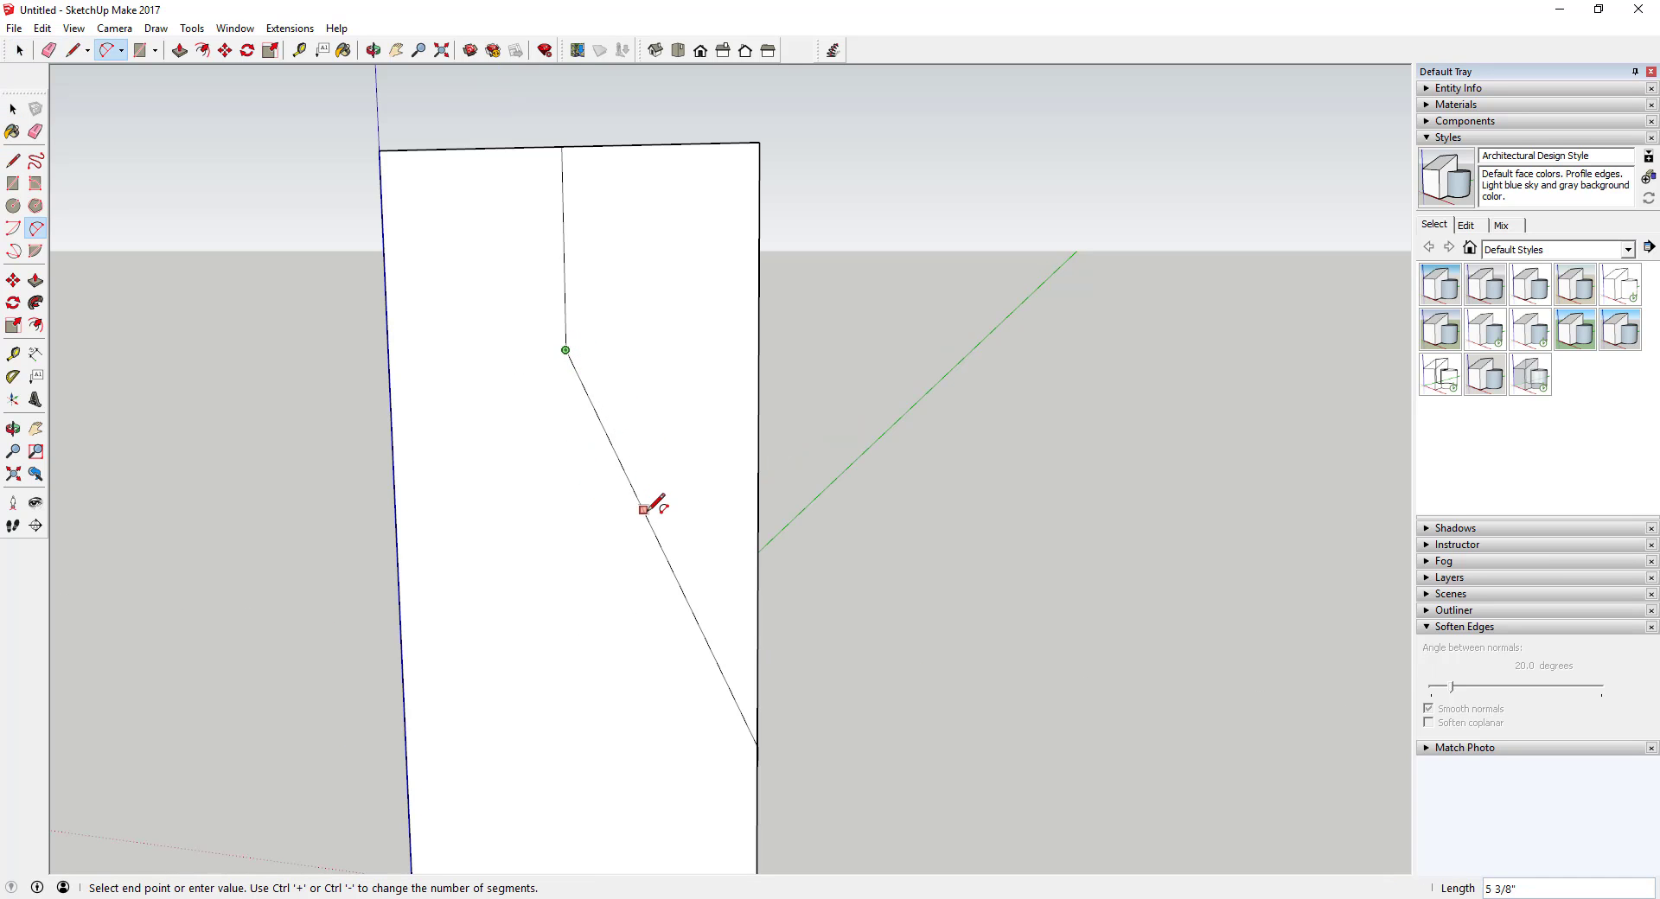
pyautogui.press('Escape')
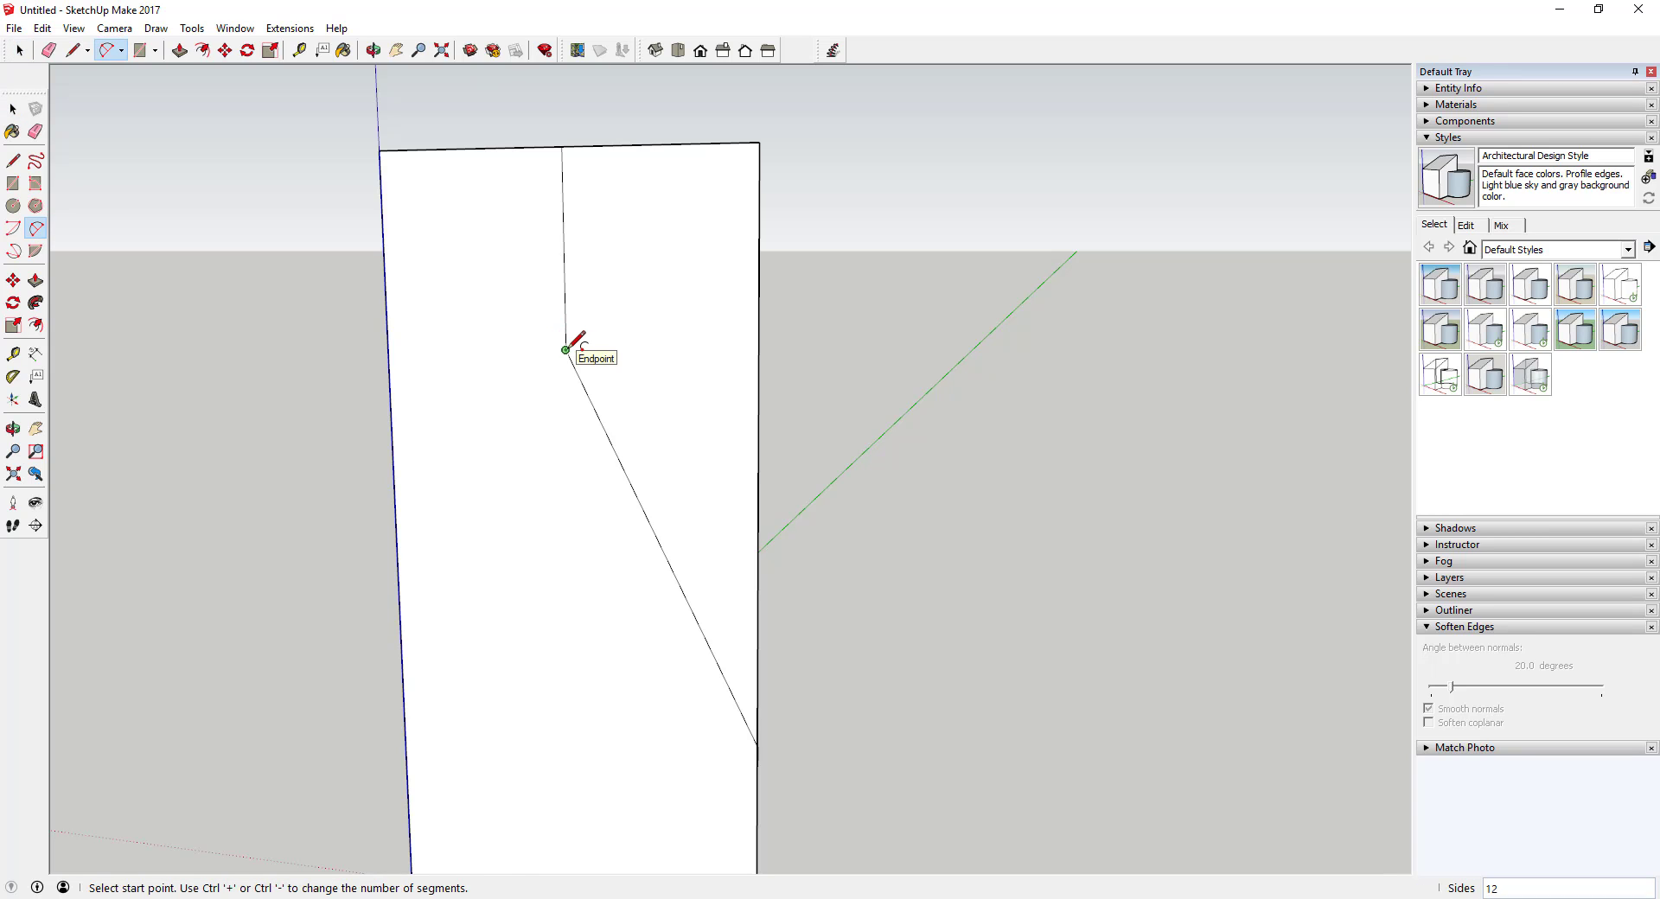
pyautogui.click(565, 349)
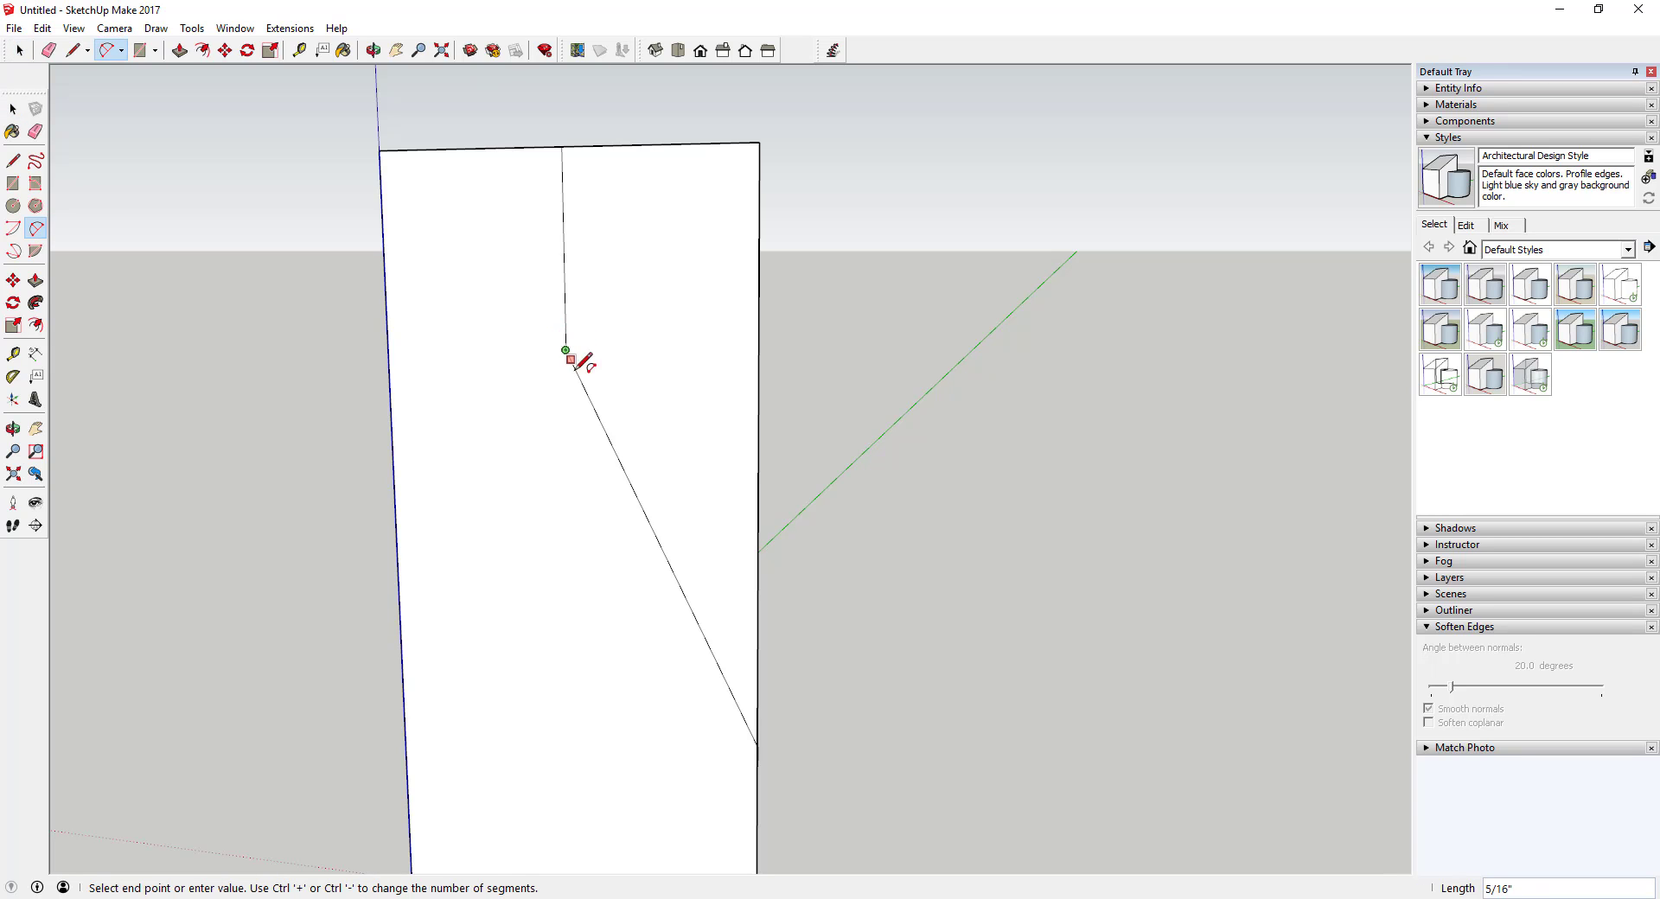
pyautogui.click(663, 548)
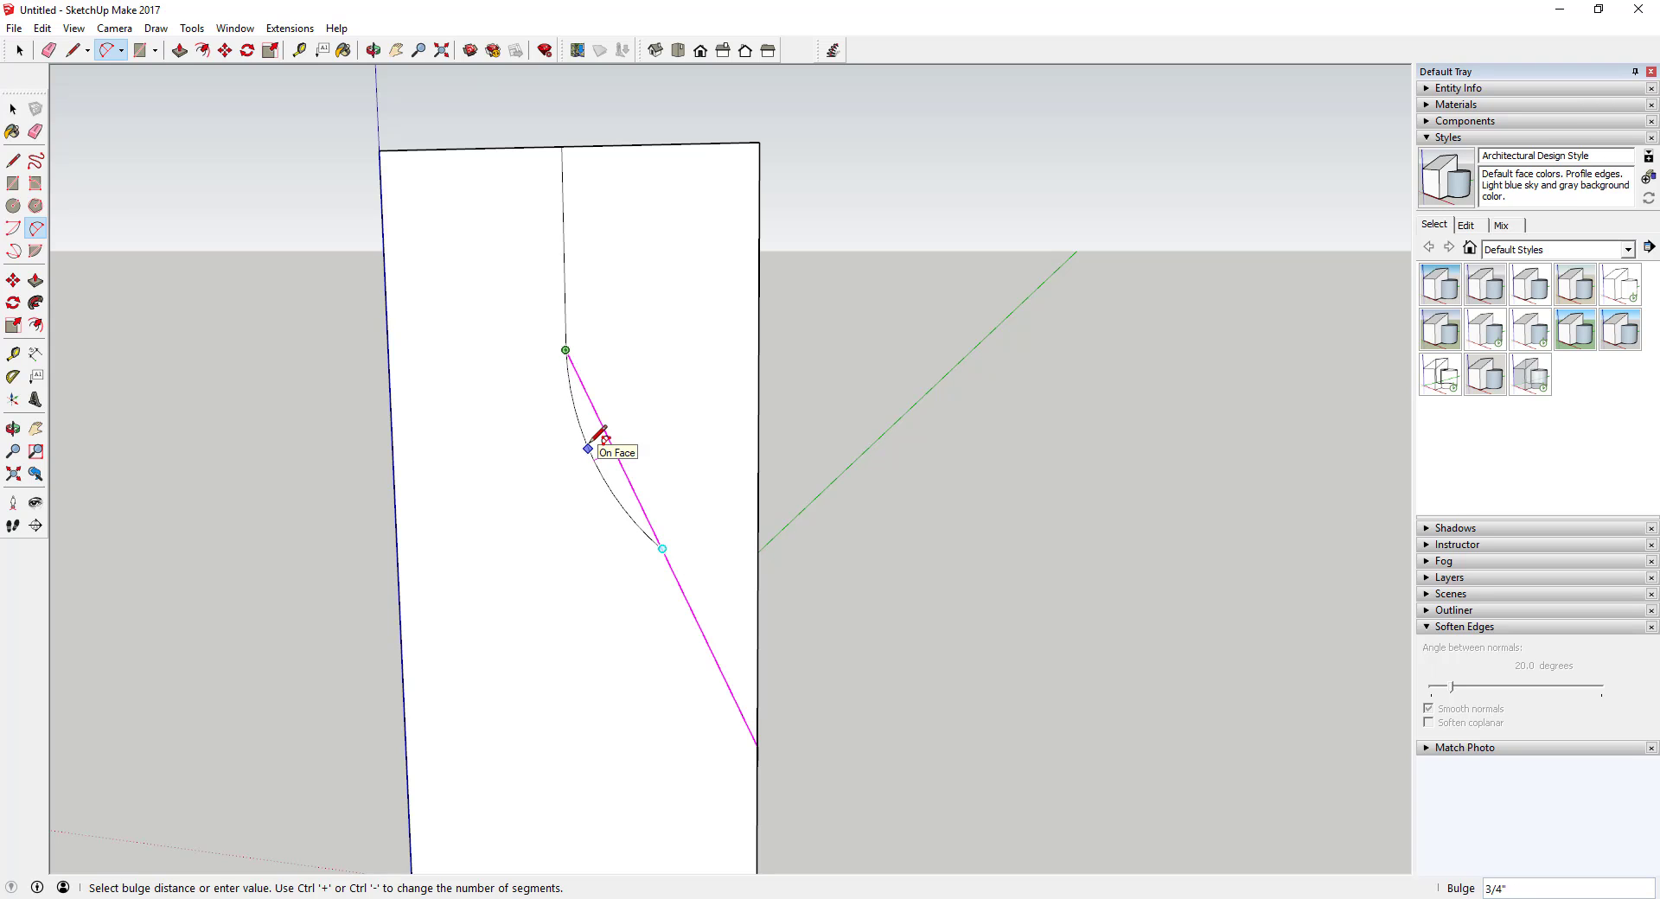
pyautogui.click(595, 435)
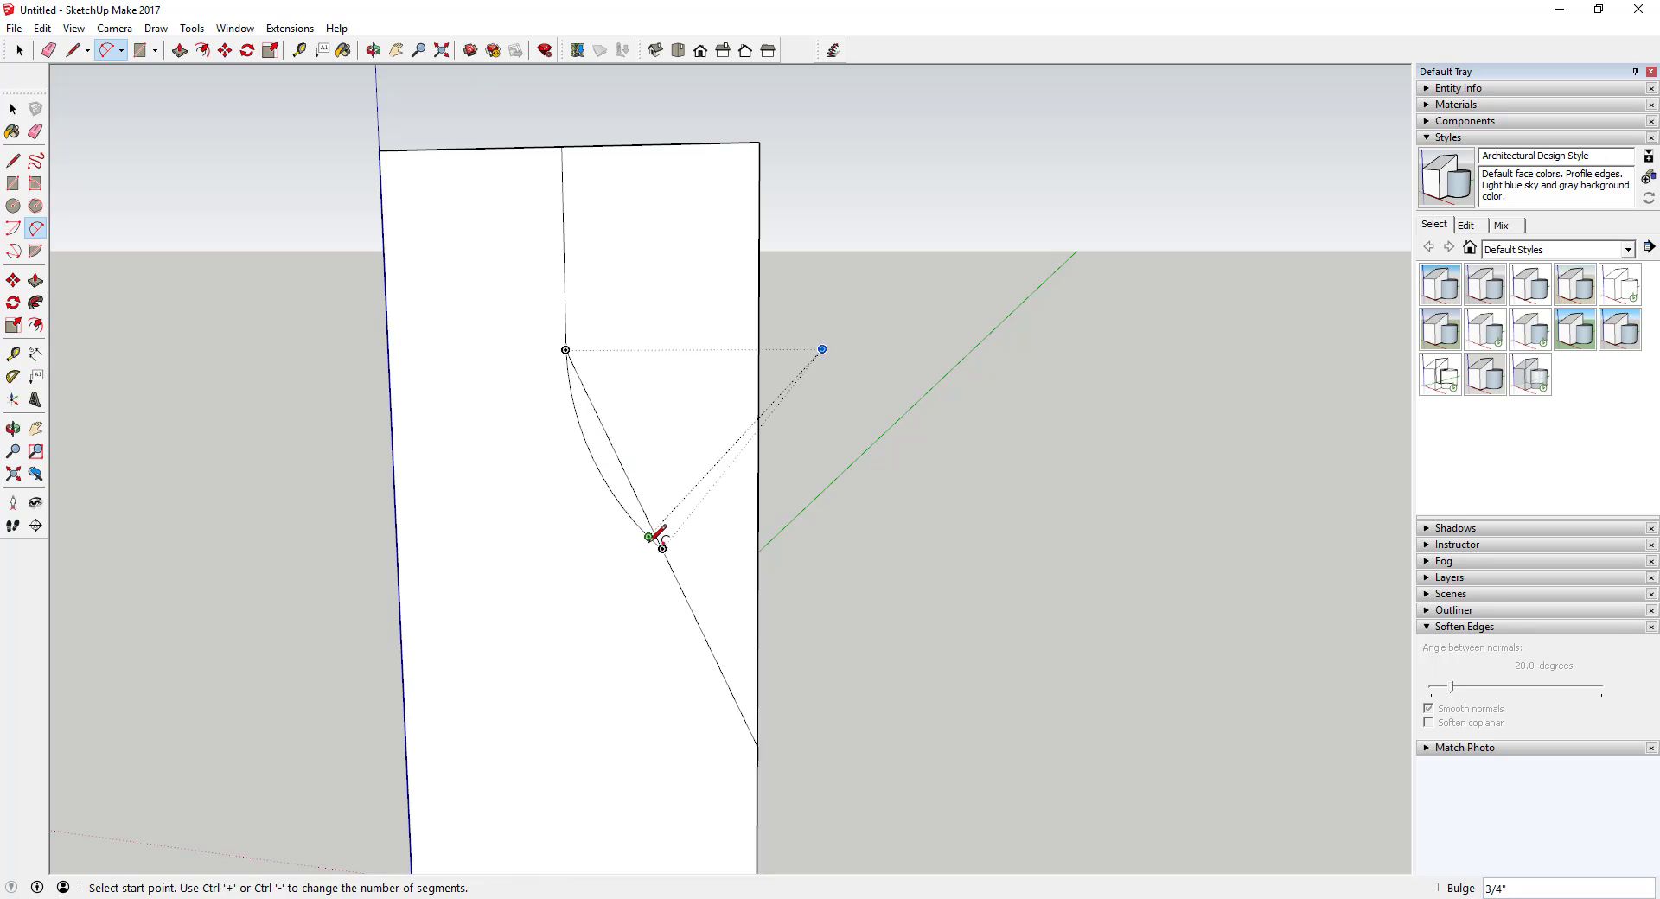
pyautogui.click(757, 743)
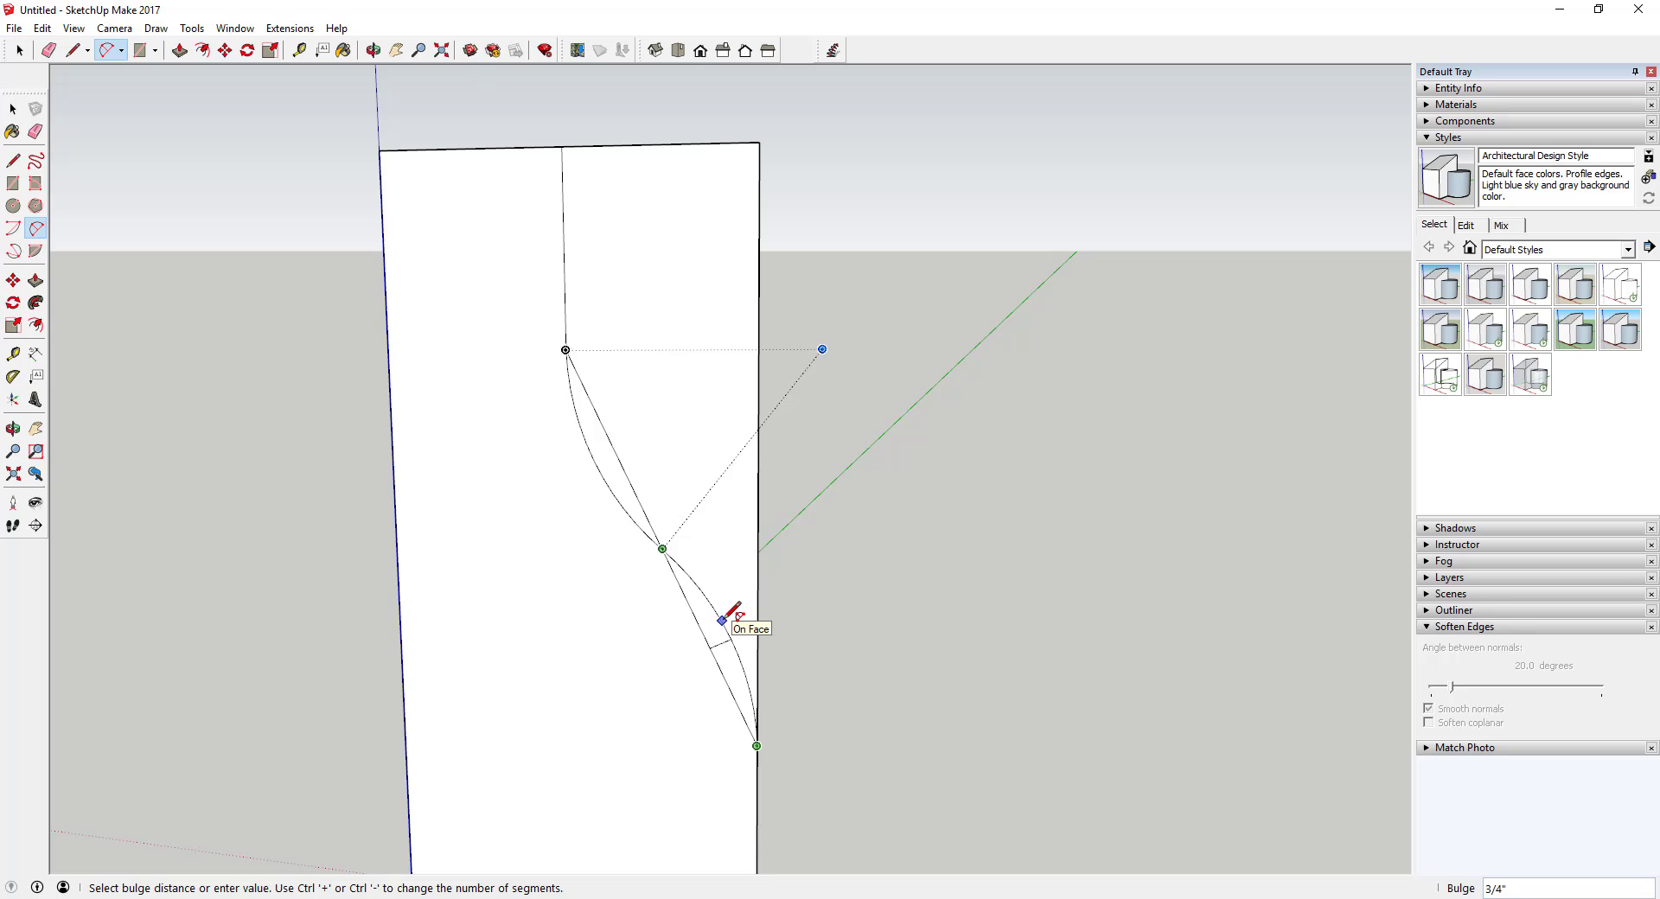
pyautogui.click(723, 620)
# Step: Erase both straight halves of the diagonal line, keeping the two arcs
pyautogui.scroll(-2, 718, 635)
pyautogui.press('e')
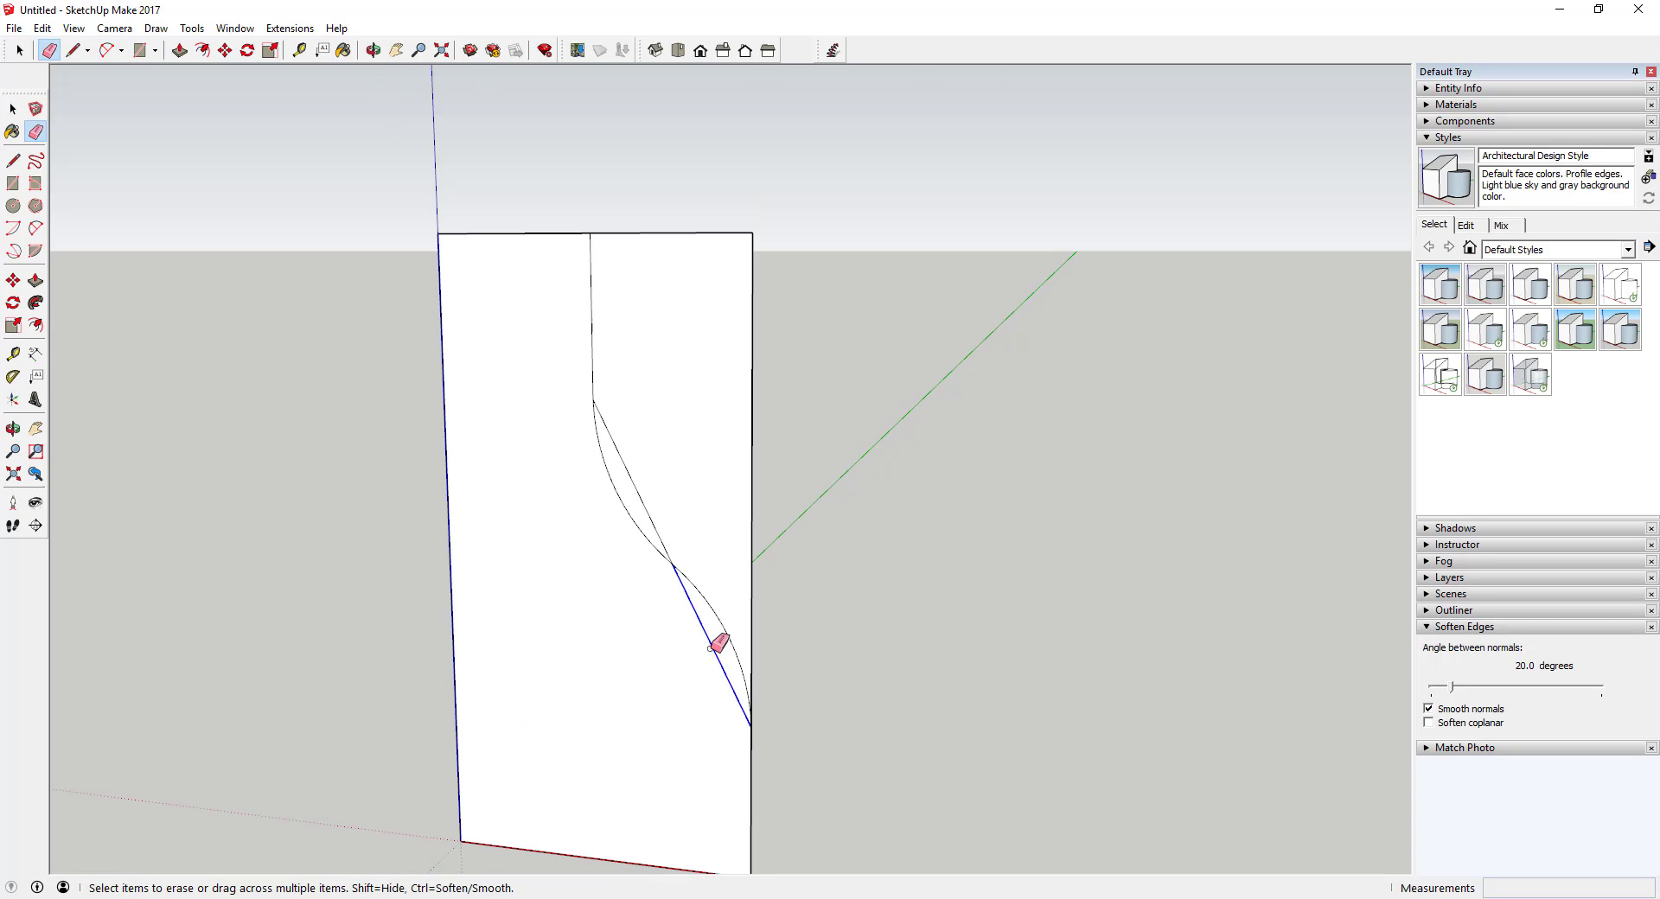
pyautogui.click(711, 647)
pyautogui.click(623, 465)
pyautogui.press('space')
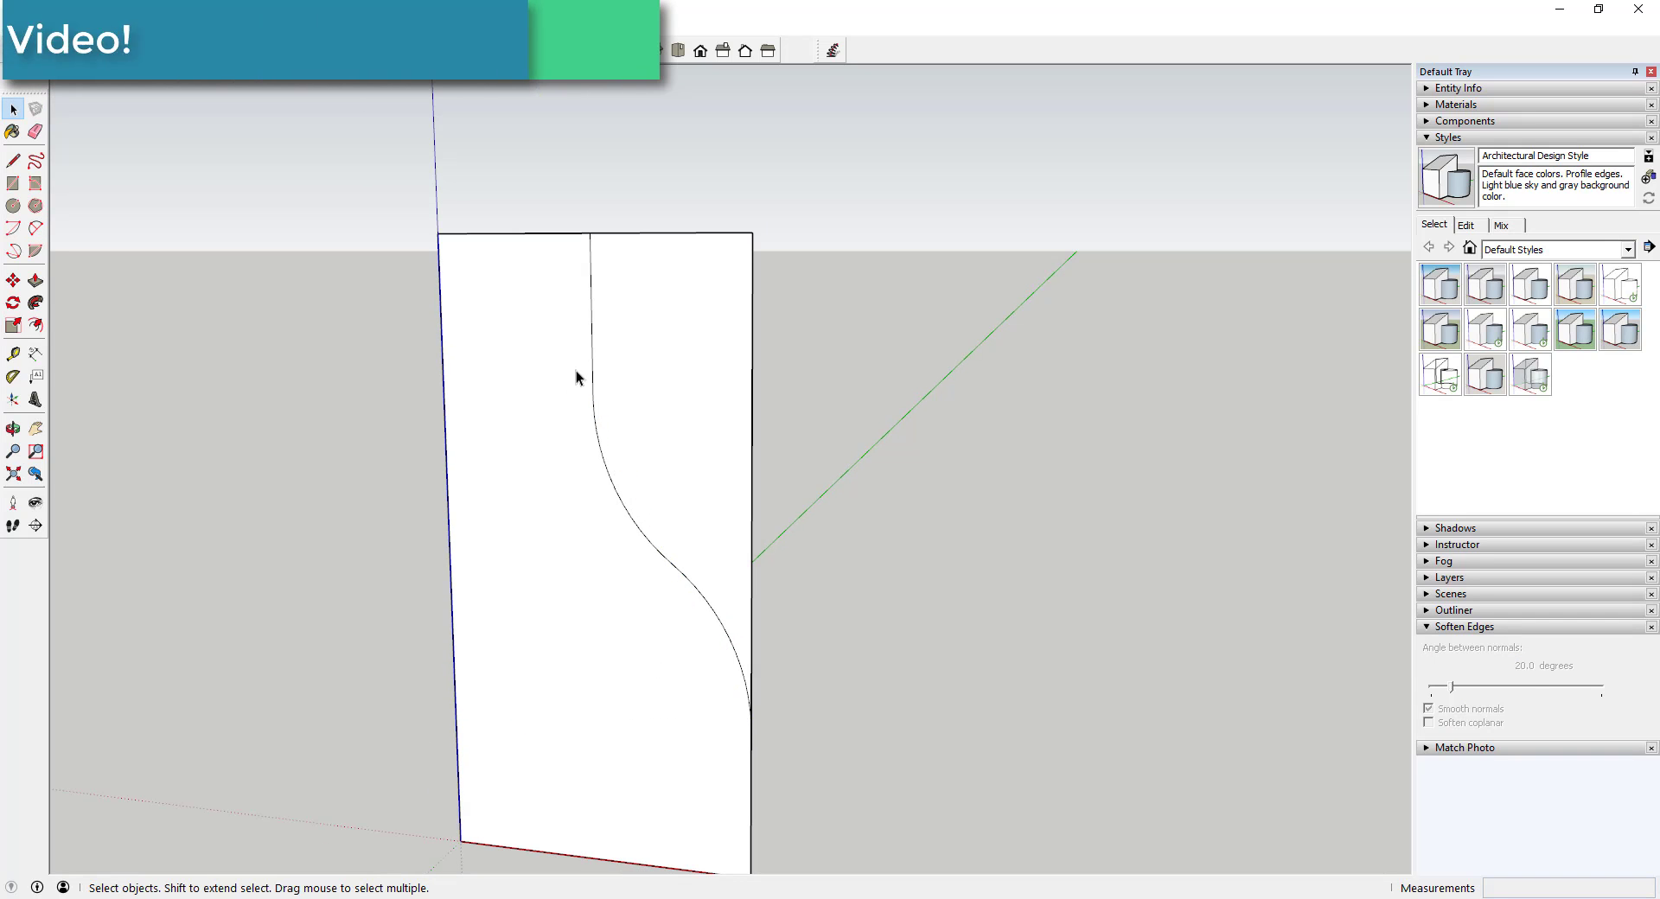
# Step: Erase the surplus rectangle edges and the face, keeping only the short top line and the curved leg outline
pyautogui.scroll(-2, 787, 518)
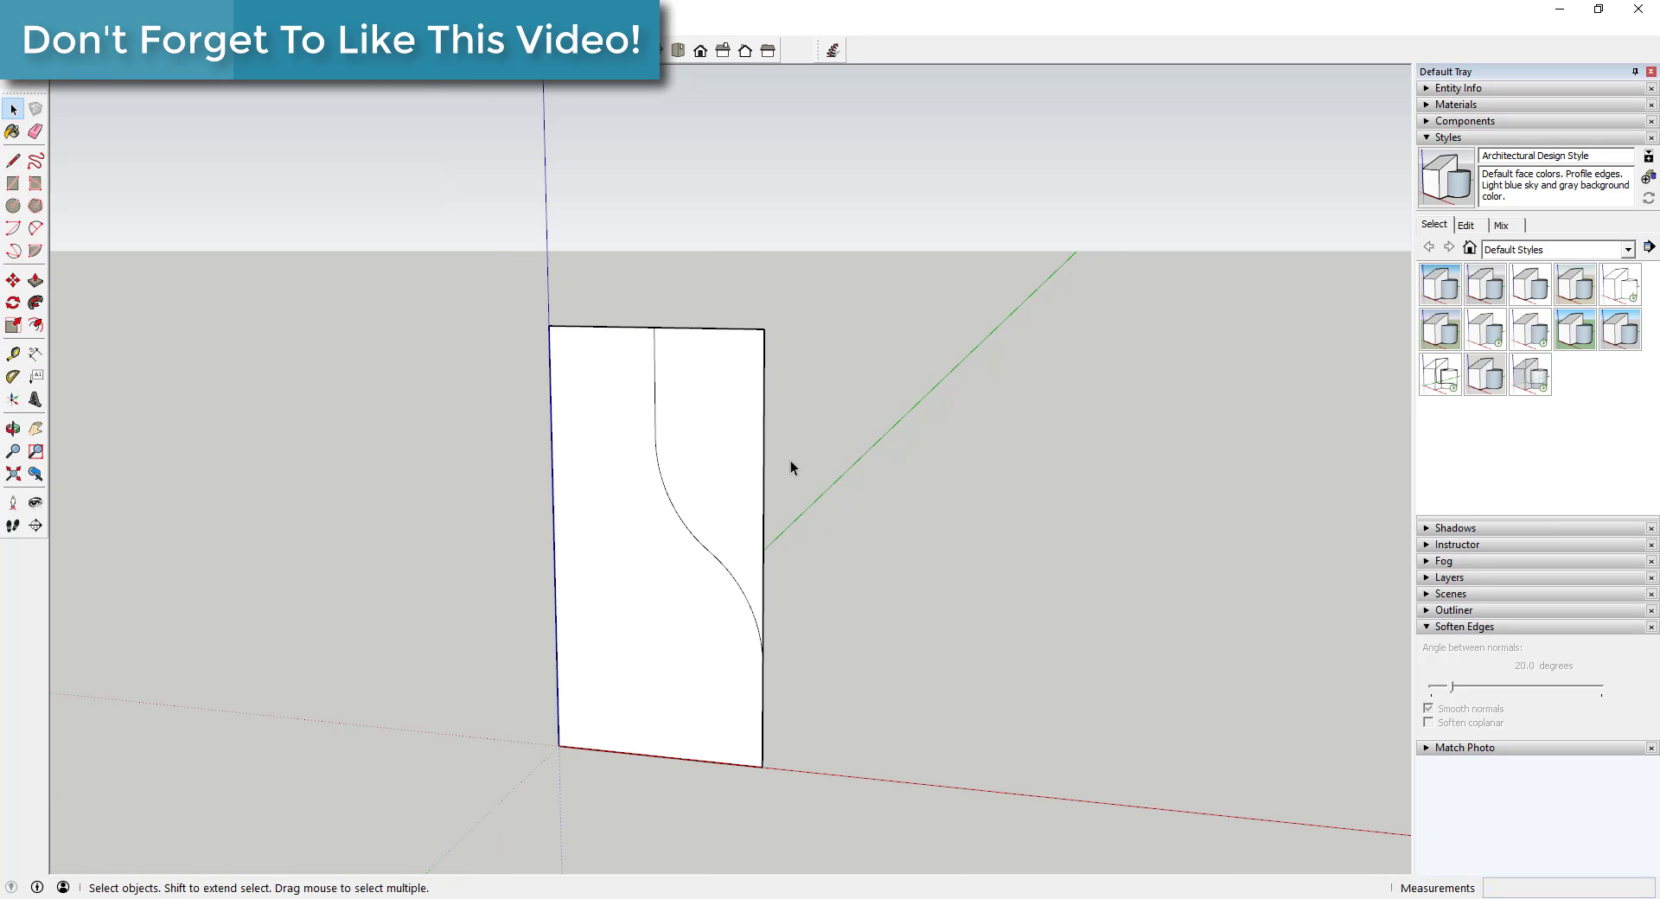
pyautogui.press('e')
pyautogui.moveTo(759, 350); pyautogui.dragTo(703, 352)
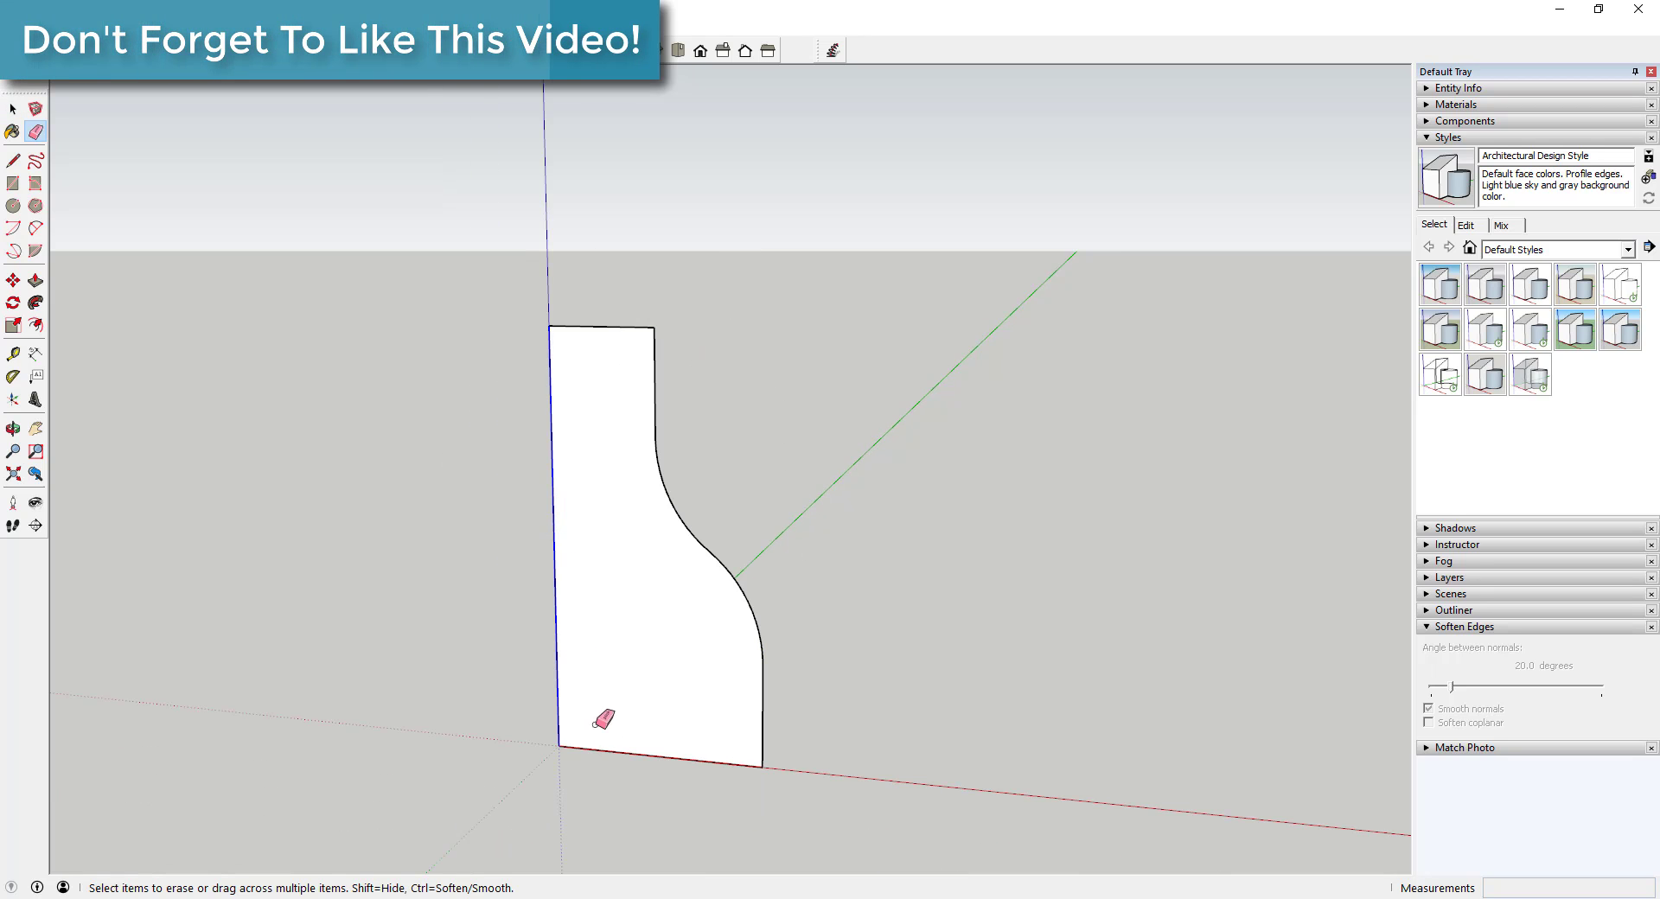
pyautogui.click(617, 749)
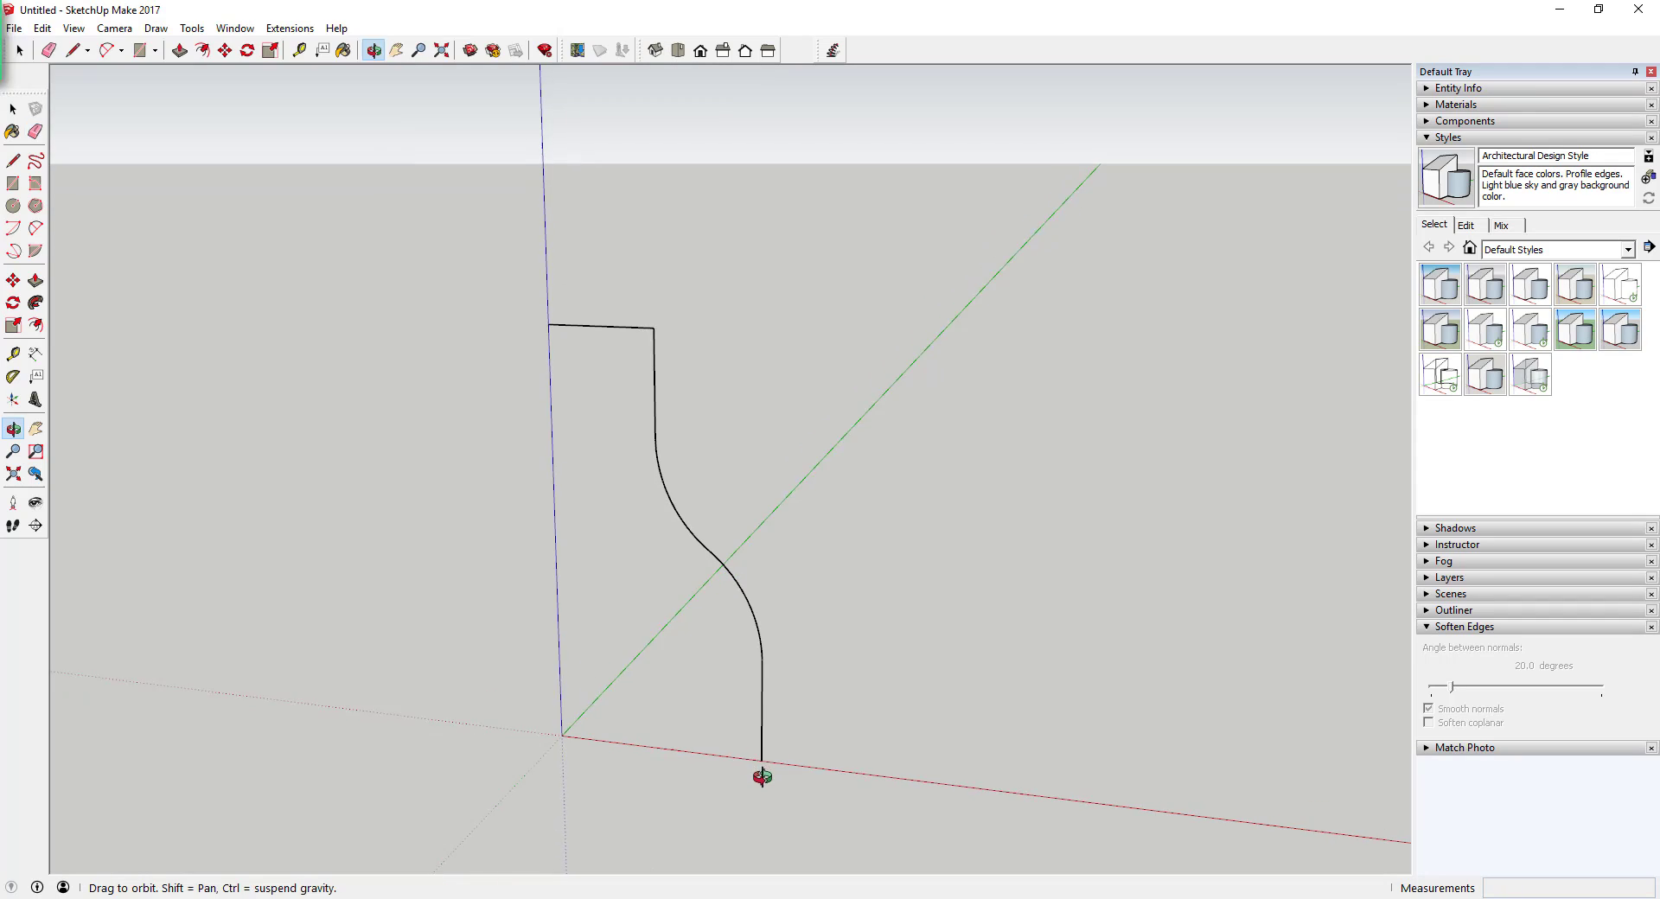
# Step: Draw a horizontal circle with a 0.5" radius centred on the lower end of the leg outline
pyautogui.scroll(2, 760, 779)
pyautogui.press('c')
pyautogui.click(759, 750)
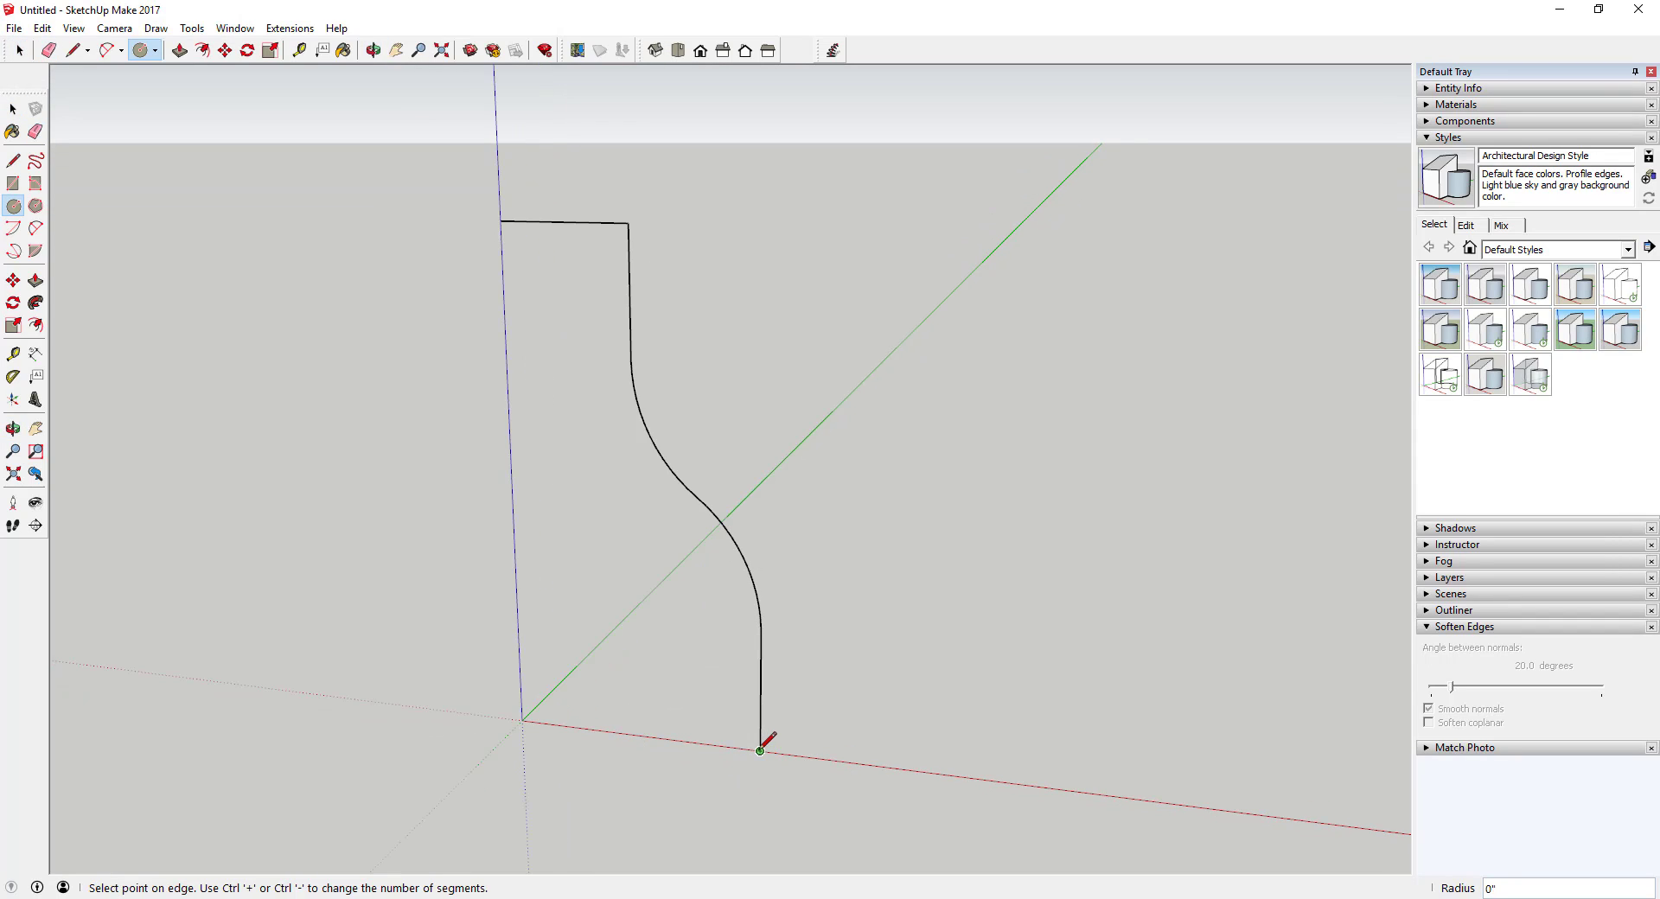
pyautogui.scroll(1, 759, 749)
pyautogui.scroll(2, 773, 750)
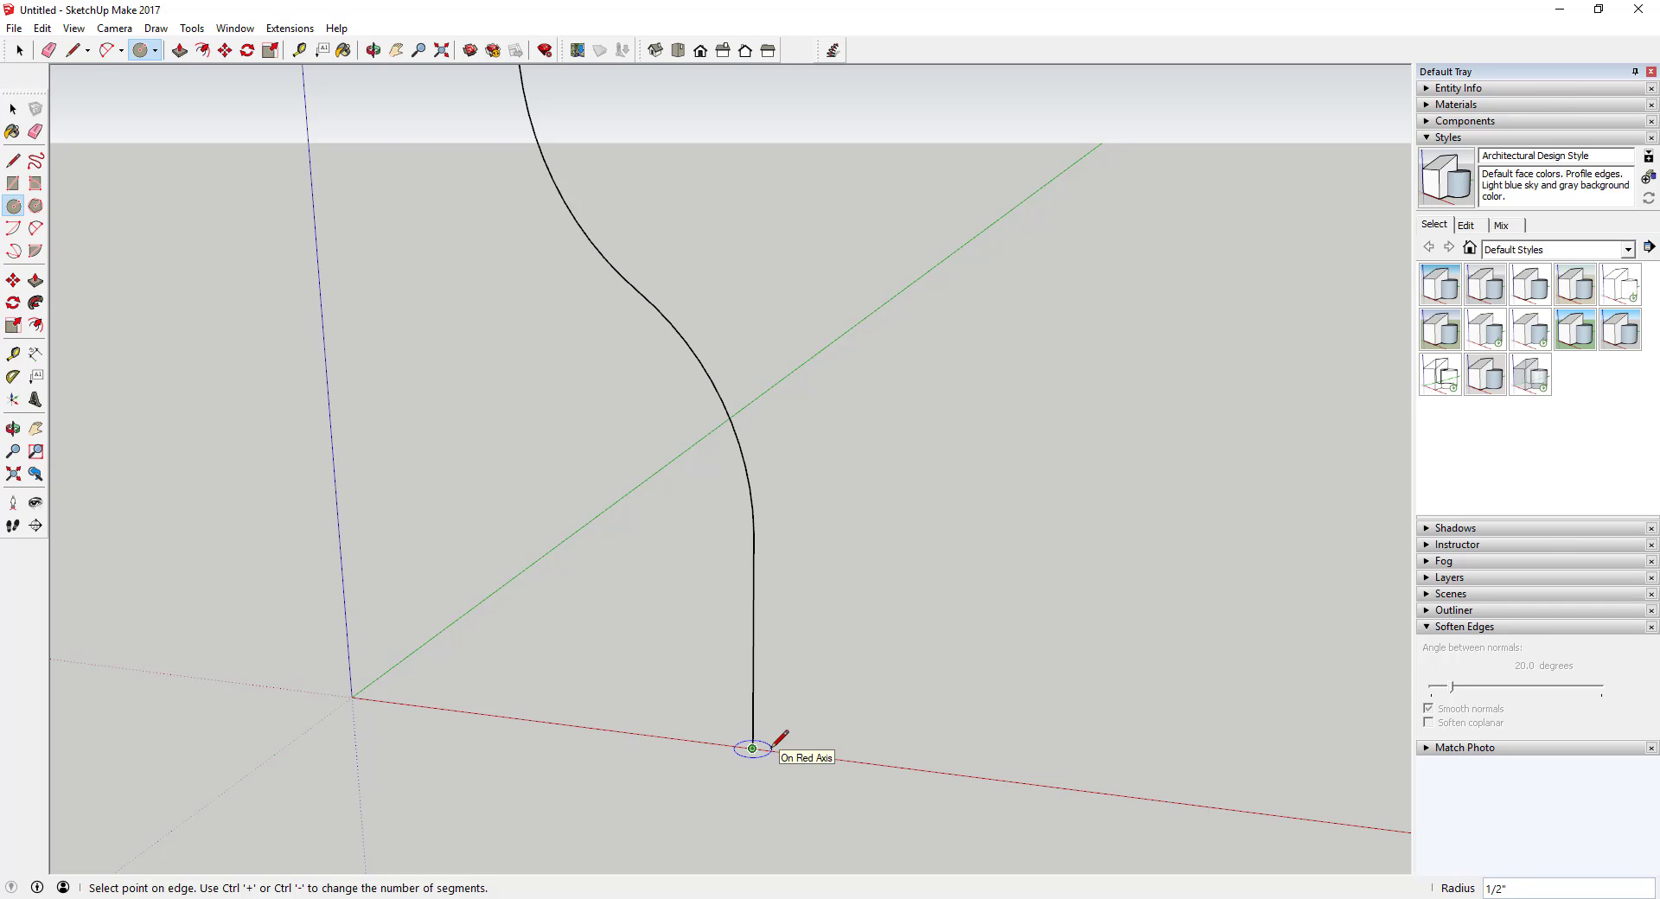
pyautogui.press('Return')
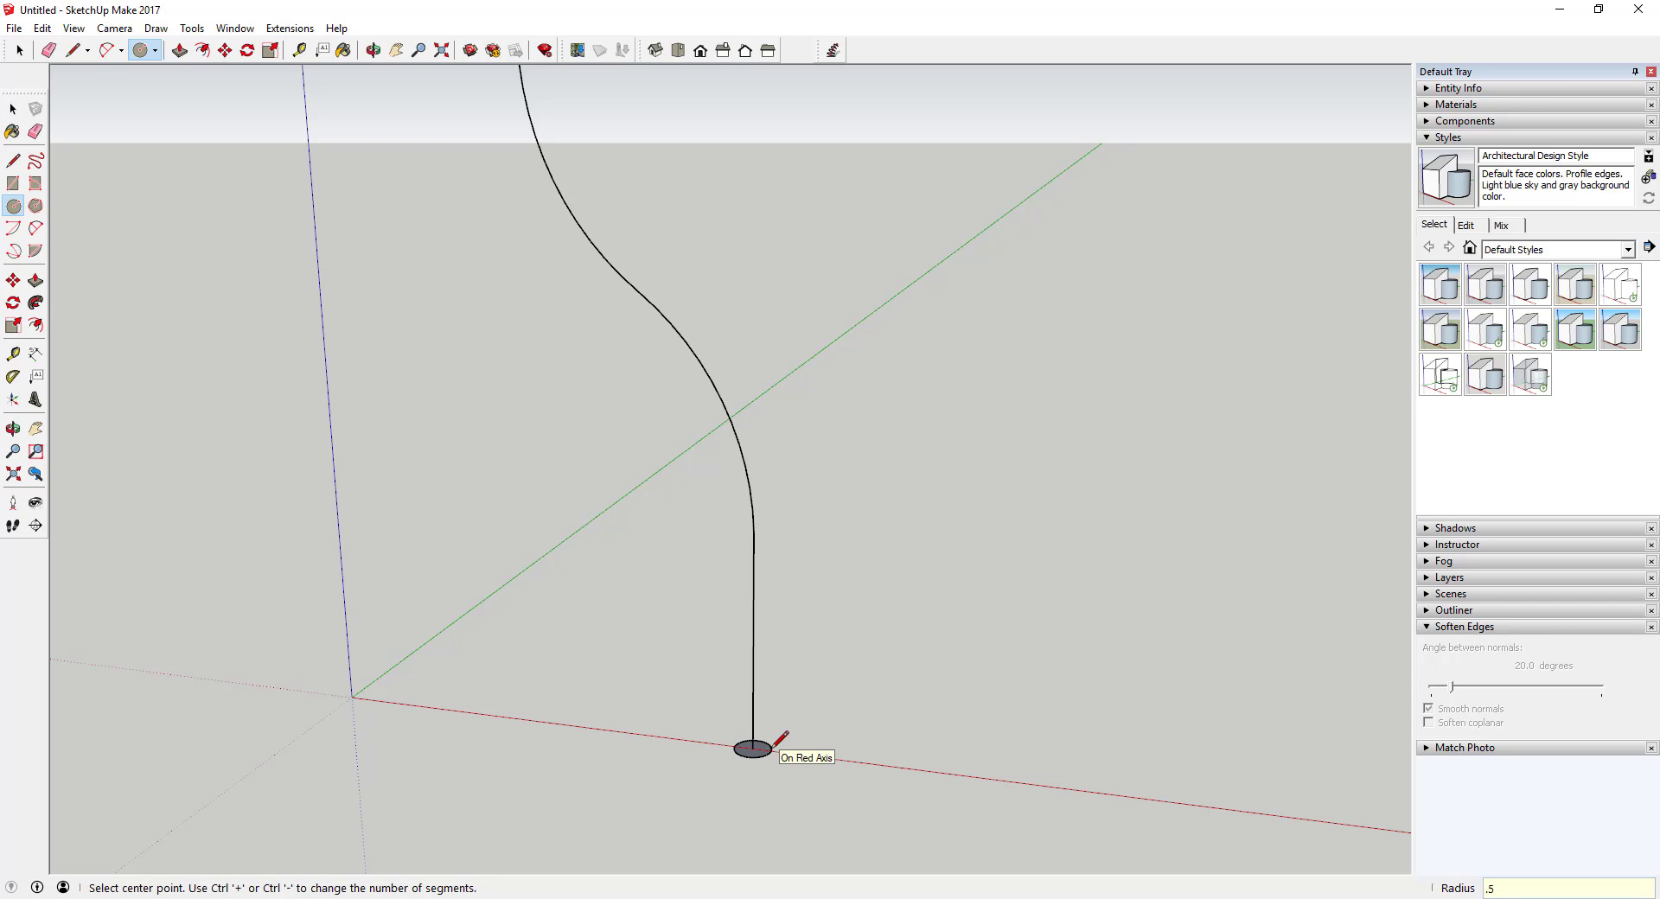
pyautogui.press('space')
pyautogui.press('c')
pyautogui.click(753, 748)
pyautogui.scroll(2, 761, 745)
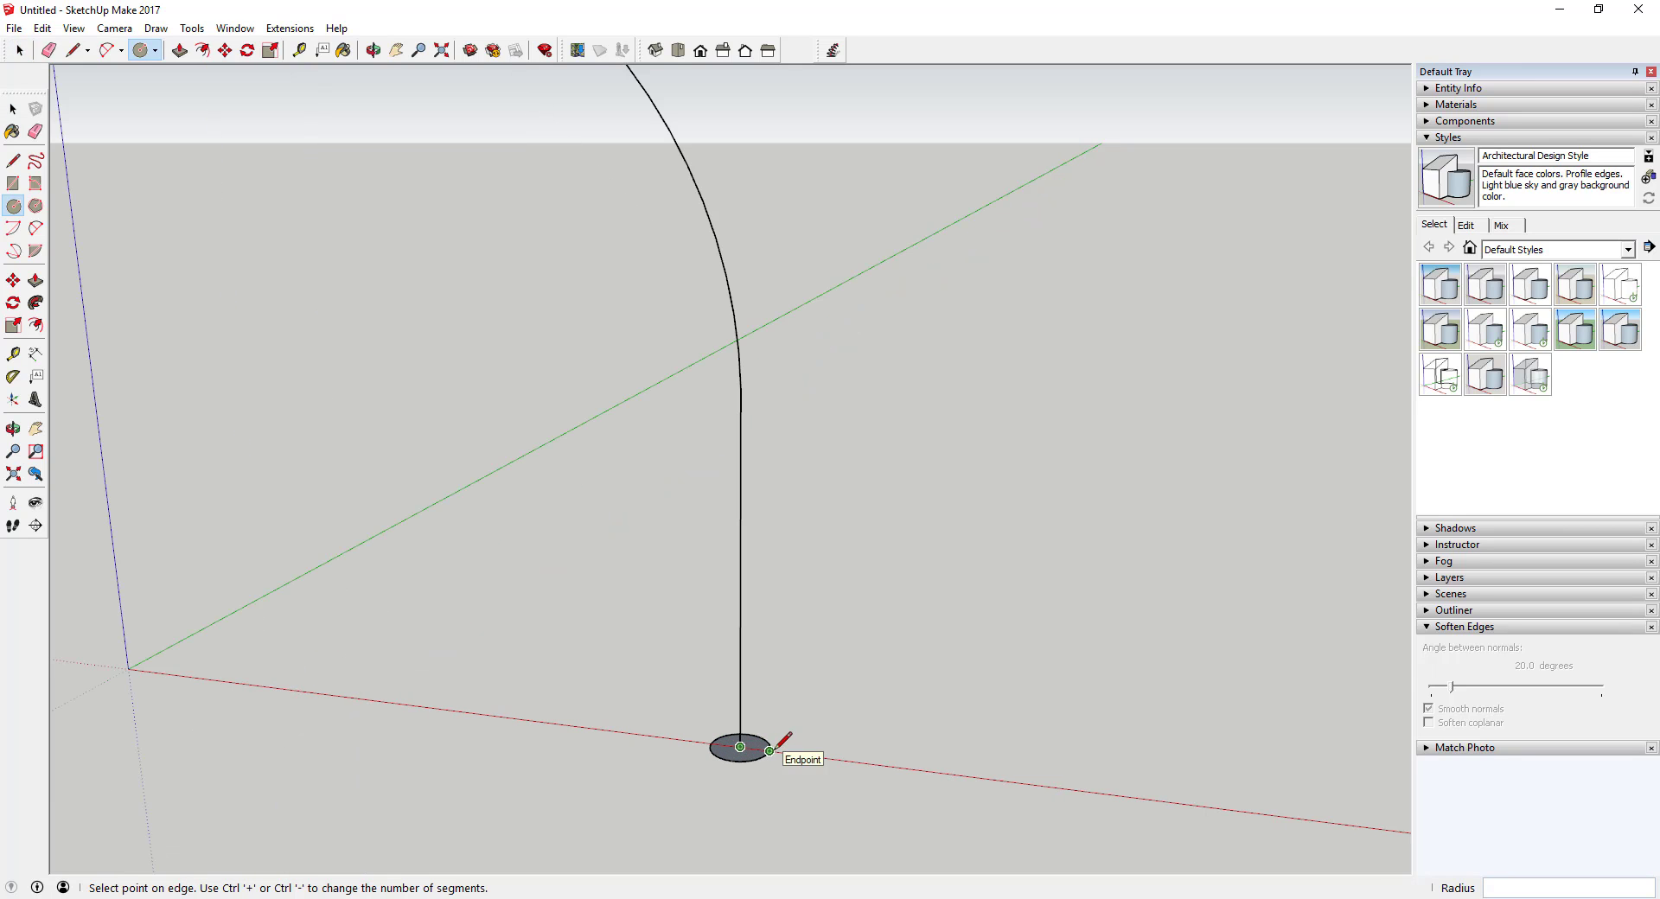
pyautogui.click(770, 747)
# Step: Scale the circle about its centre along the red axis into an ellipse about twice as wide
pyautogui.press('space')
pyautogui.moveTo(660, 703); pyautogui.dragTo(858, 830)
pyautogui.press('s')
pyautogui.press('space')
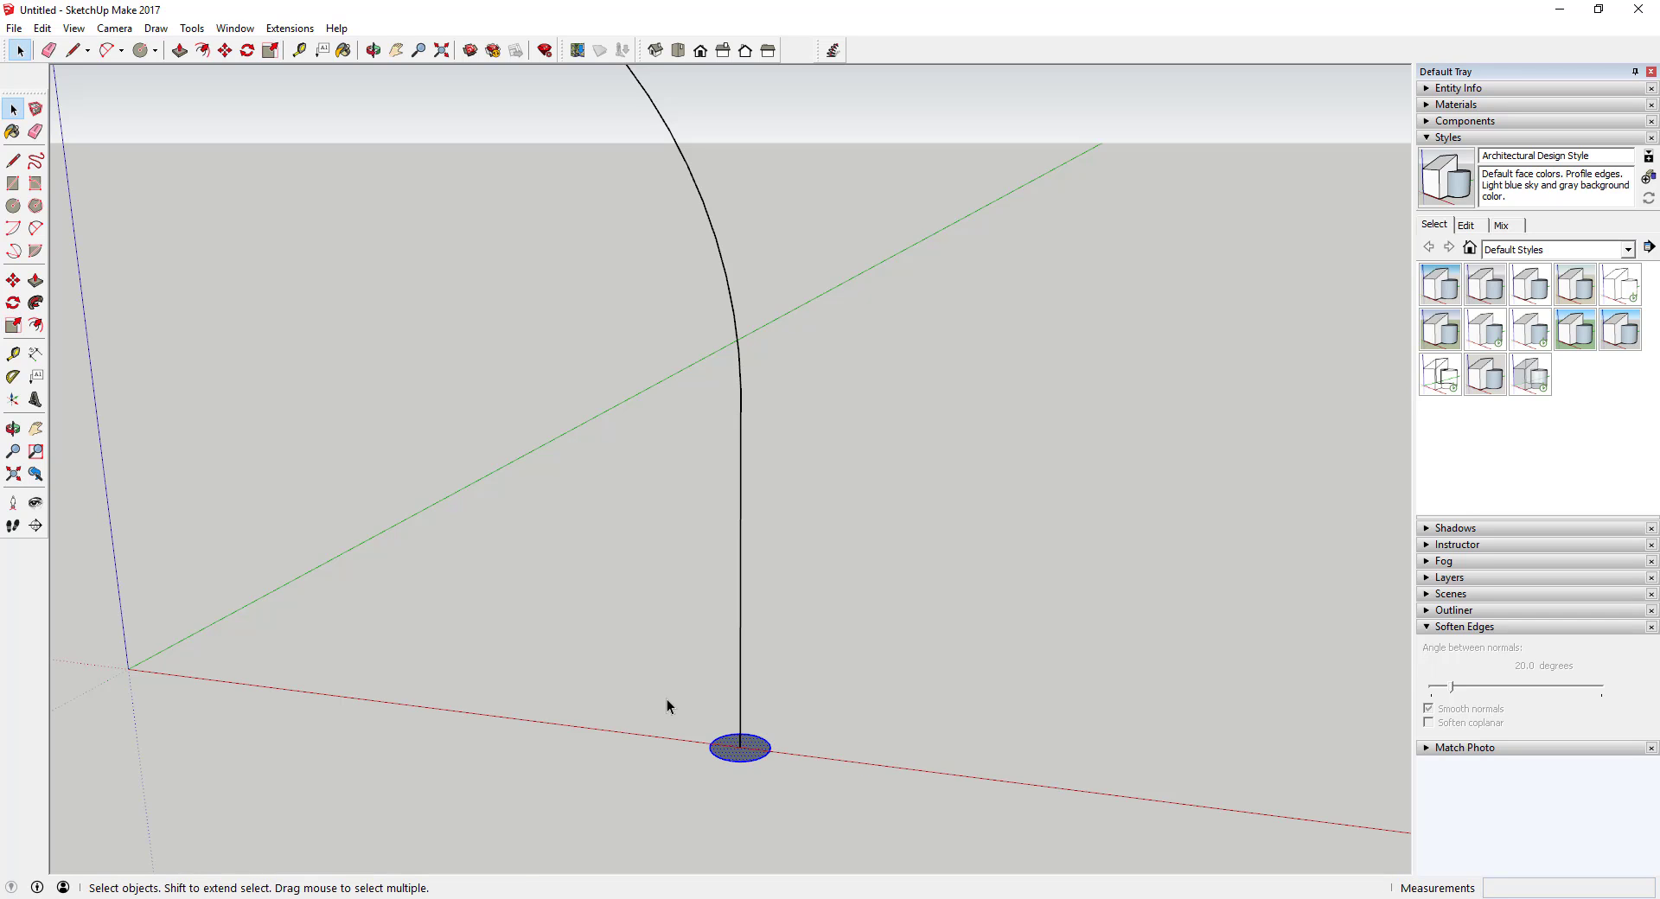
pyautogui.moveTo(666, 699); pyautogui.dragTo(845, 817)
pyautogui.press('s')
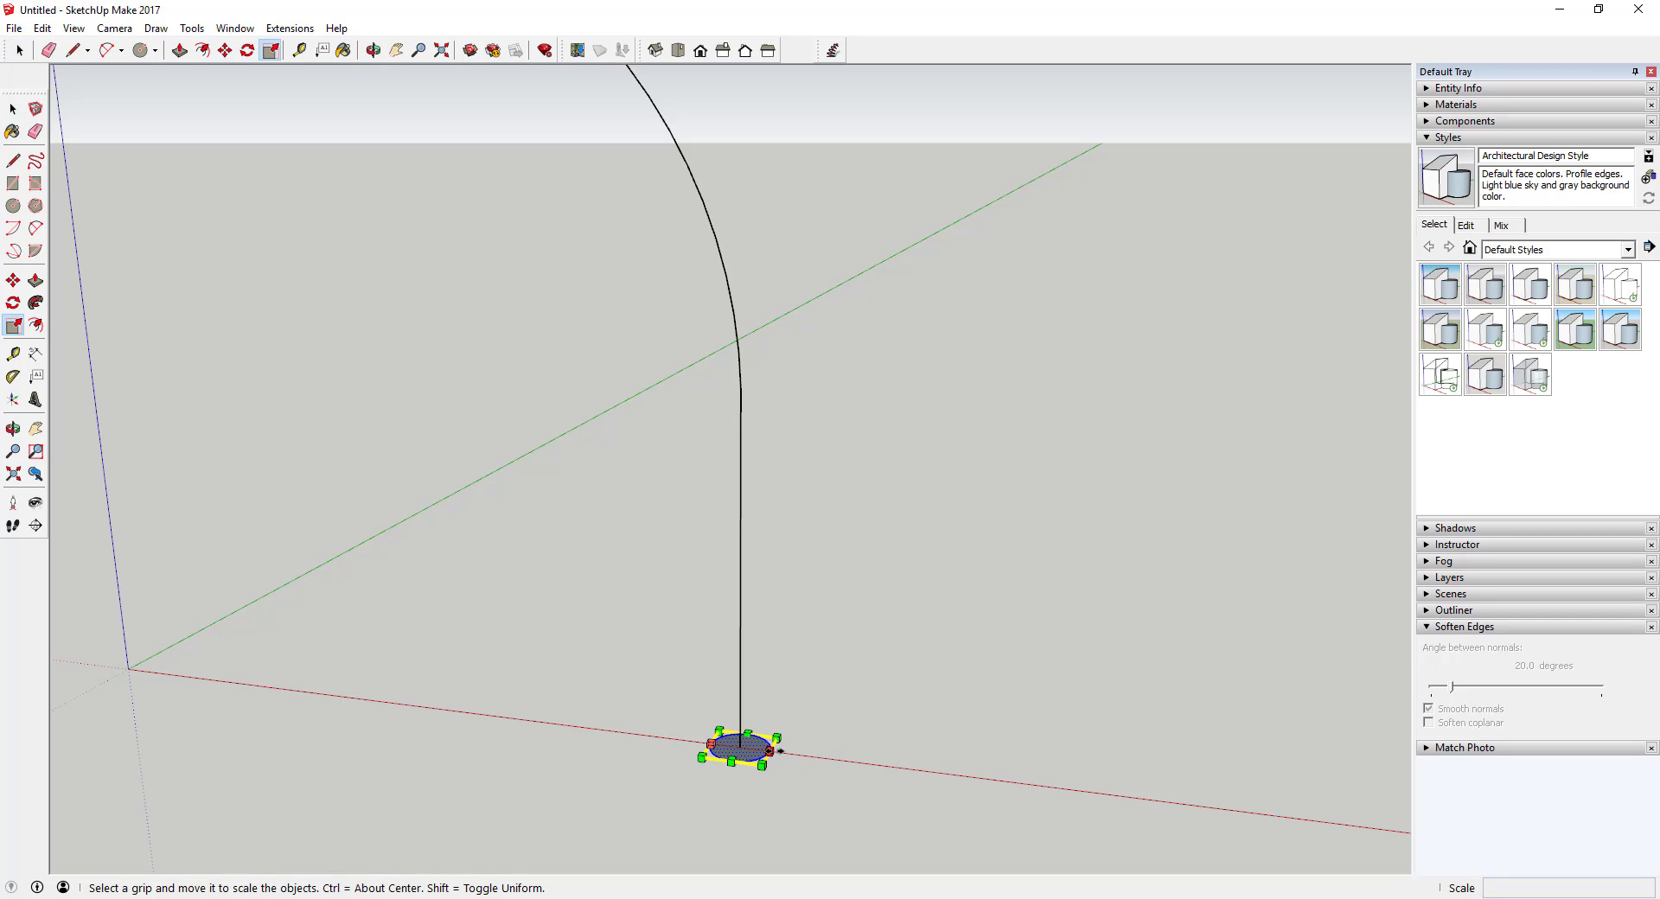
pyautogui.moveTo(780, 751)
pyautogui.mouseDown()
pyautogui.moveTo(870, 758)
pyautogui.moveTo(793, 753)
pyautogui.mouseUp()
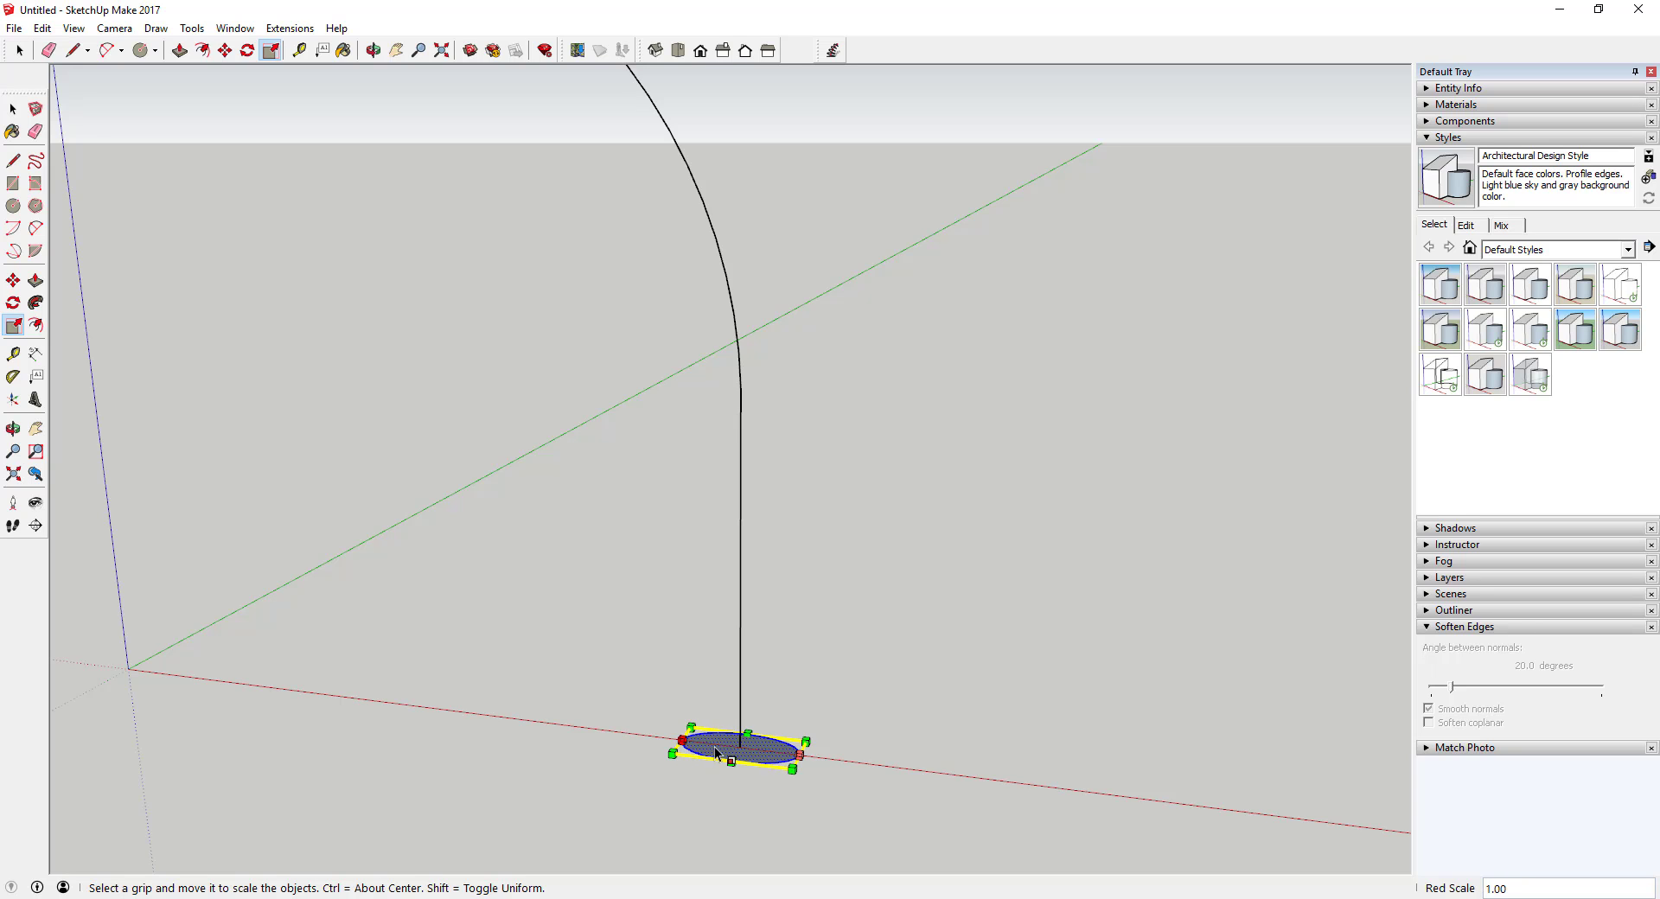
pyautogui.moveTo(764, 737); pyautogui.dragTo(794, 706, button='middle')
pyautogui.press('space')
# Step: Try a Follow Me sweep of the ellipse along the whole leg outline
pyautogui.press('o')
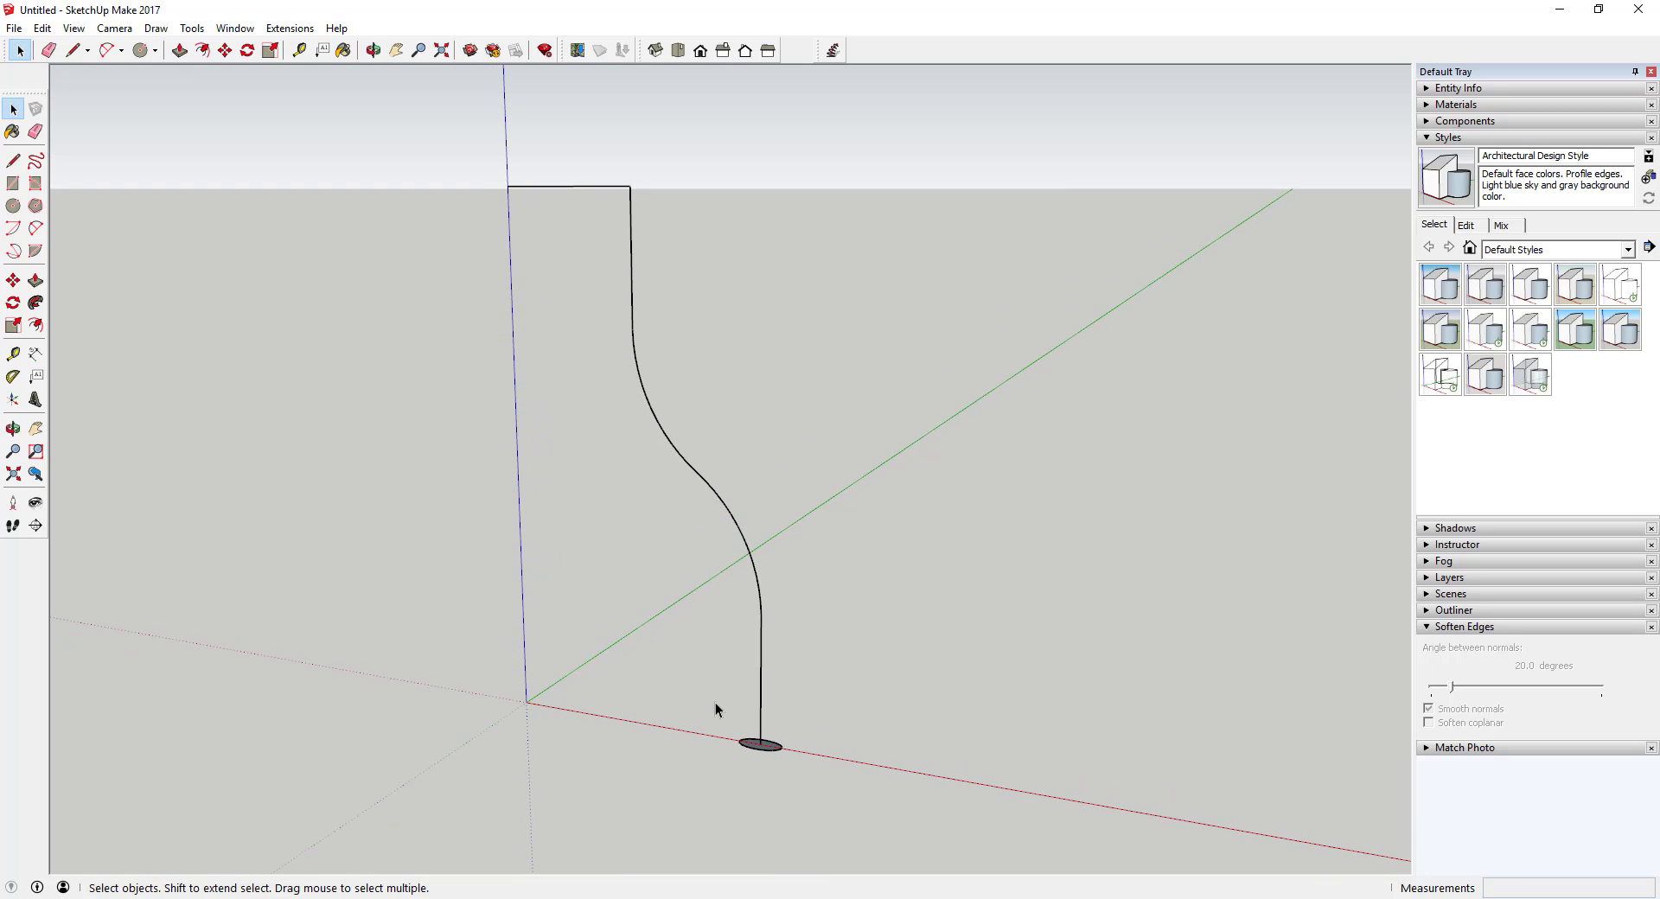
pyautogui.moveTo(730, 590); pyautogui.dragTo(715, 677, button='middle')
pyautogui.moveTo(715, 677); pyautogui.dragTo(625, 478)
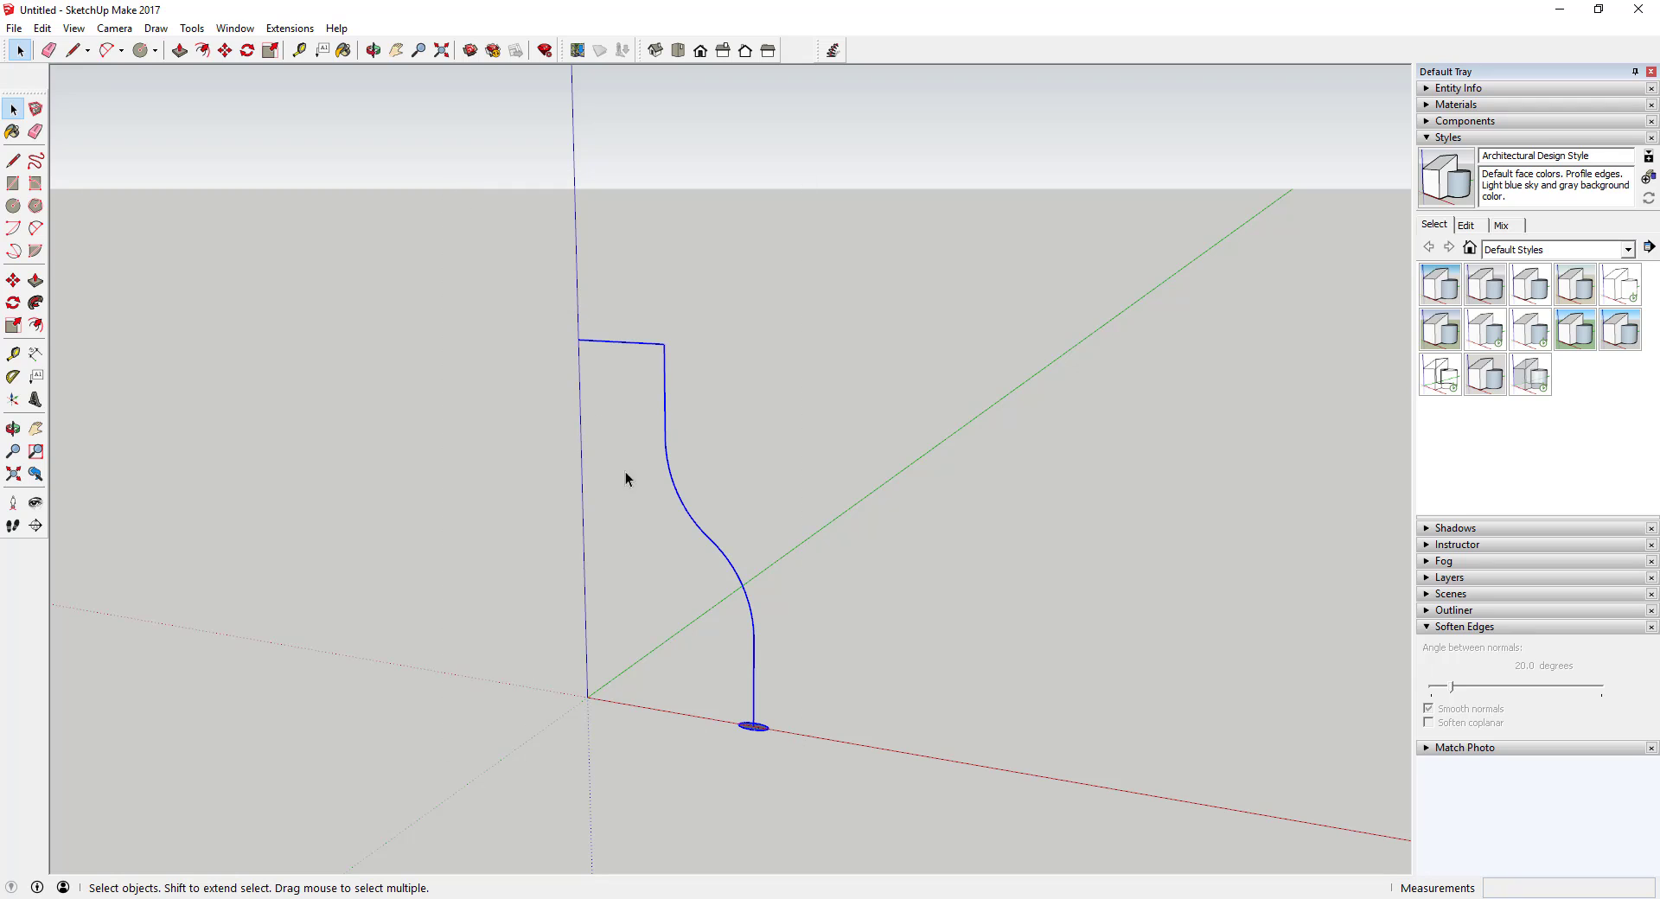
pyautogui.keyDown('shift'); pyautogui.moveTo(670, 663); pyautogui.dragTo(819, 770); pyautogui.keyUp('shift')
pyautogui.click(36, 303)
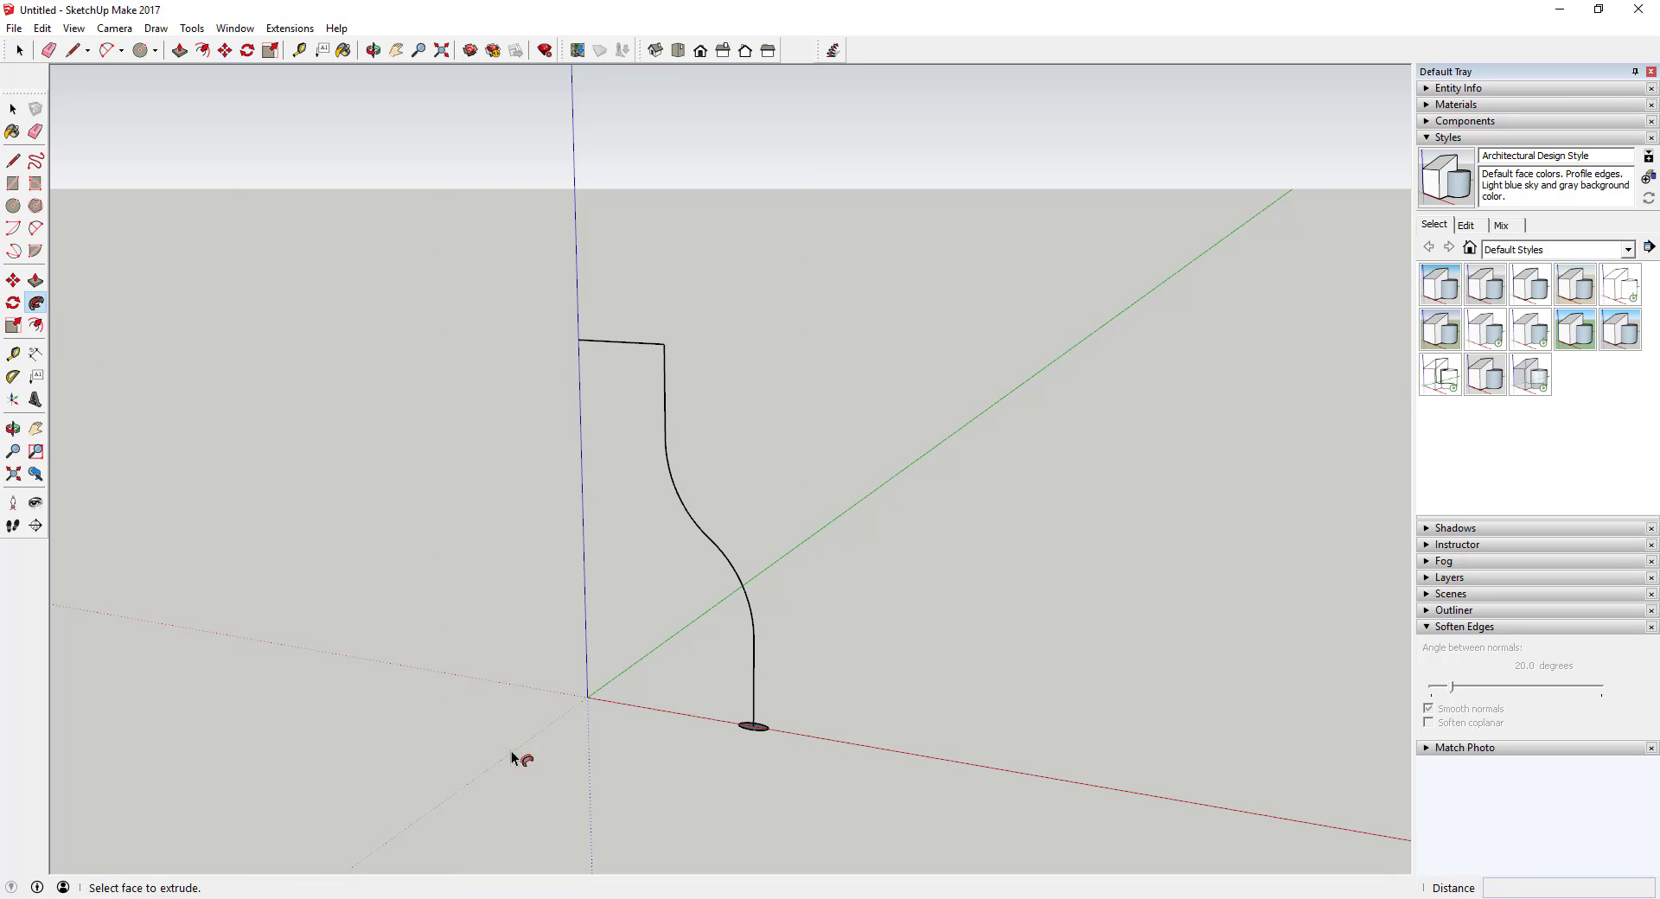
pyautogui.click(750, 728)
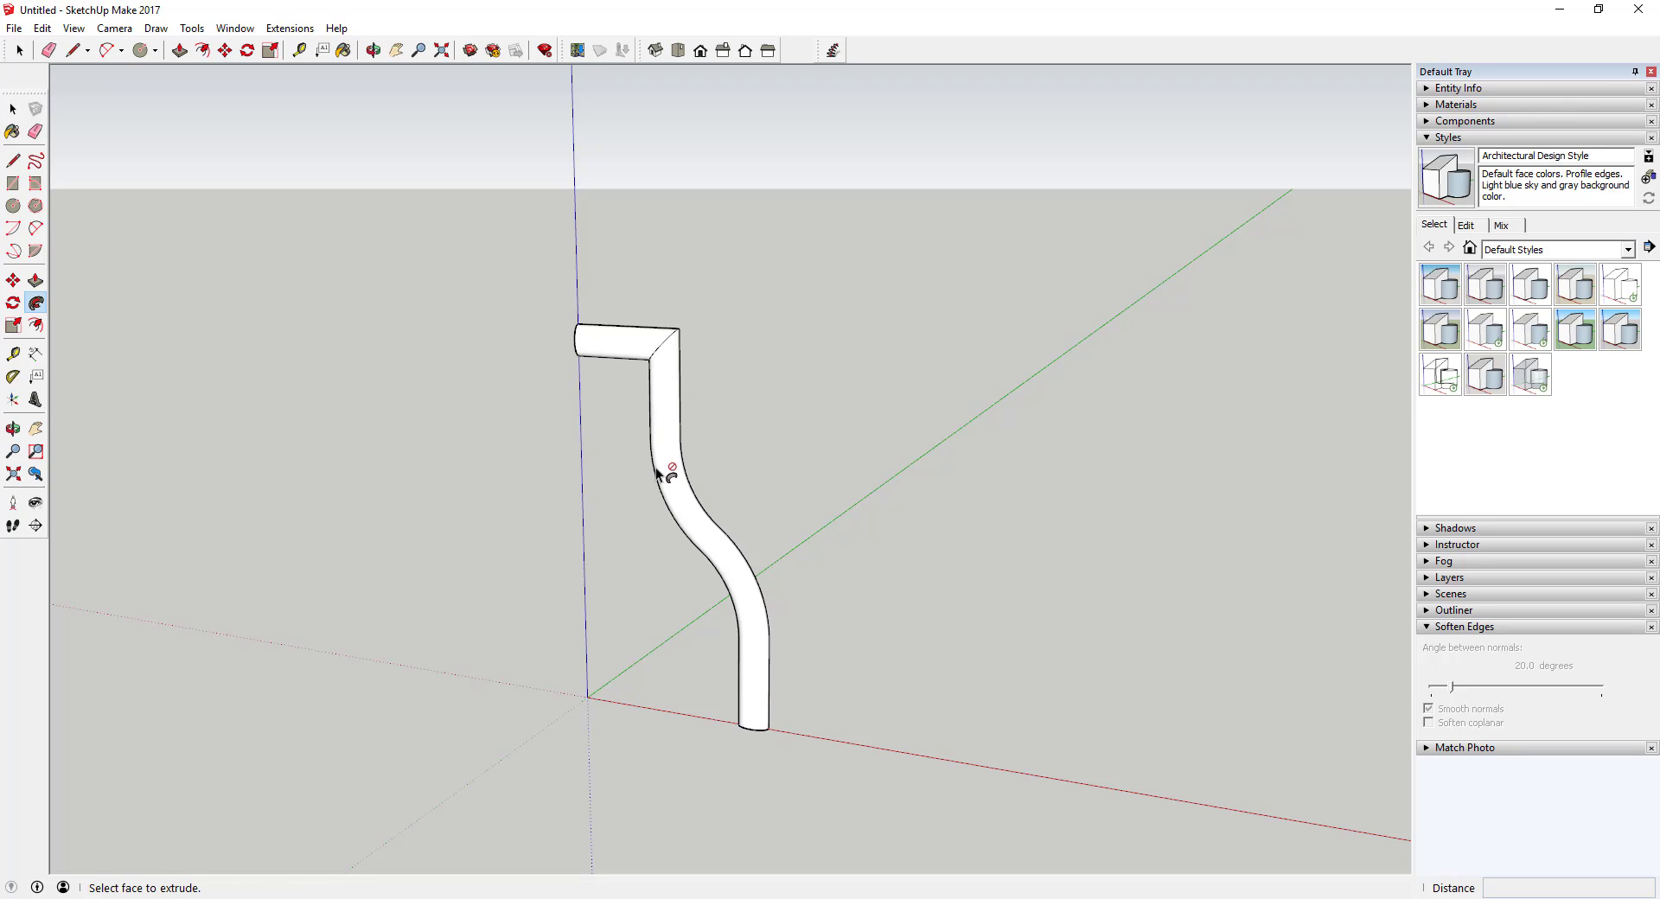
pyautogui.press('Escape')
pyautogui.press('space')
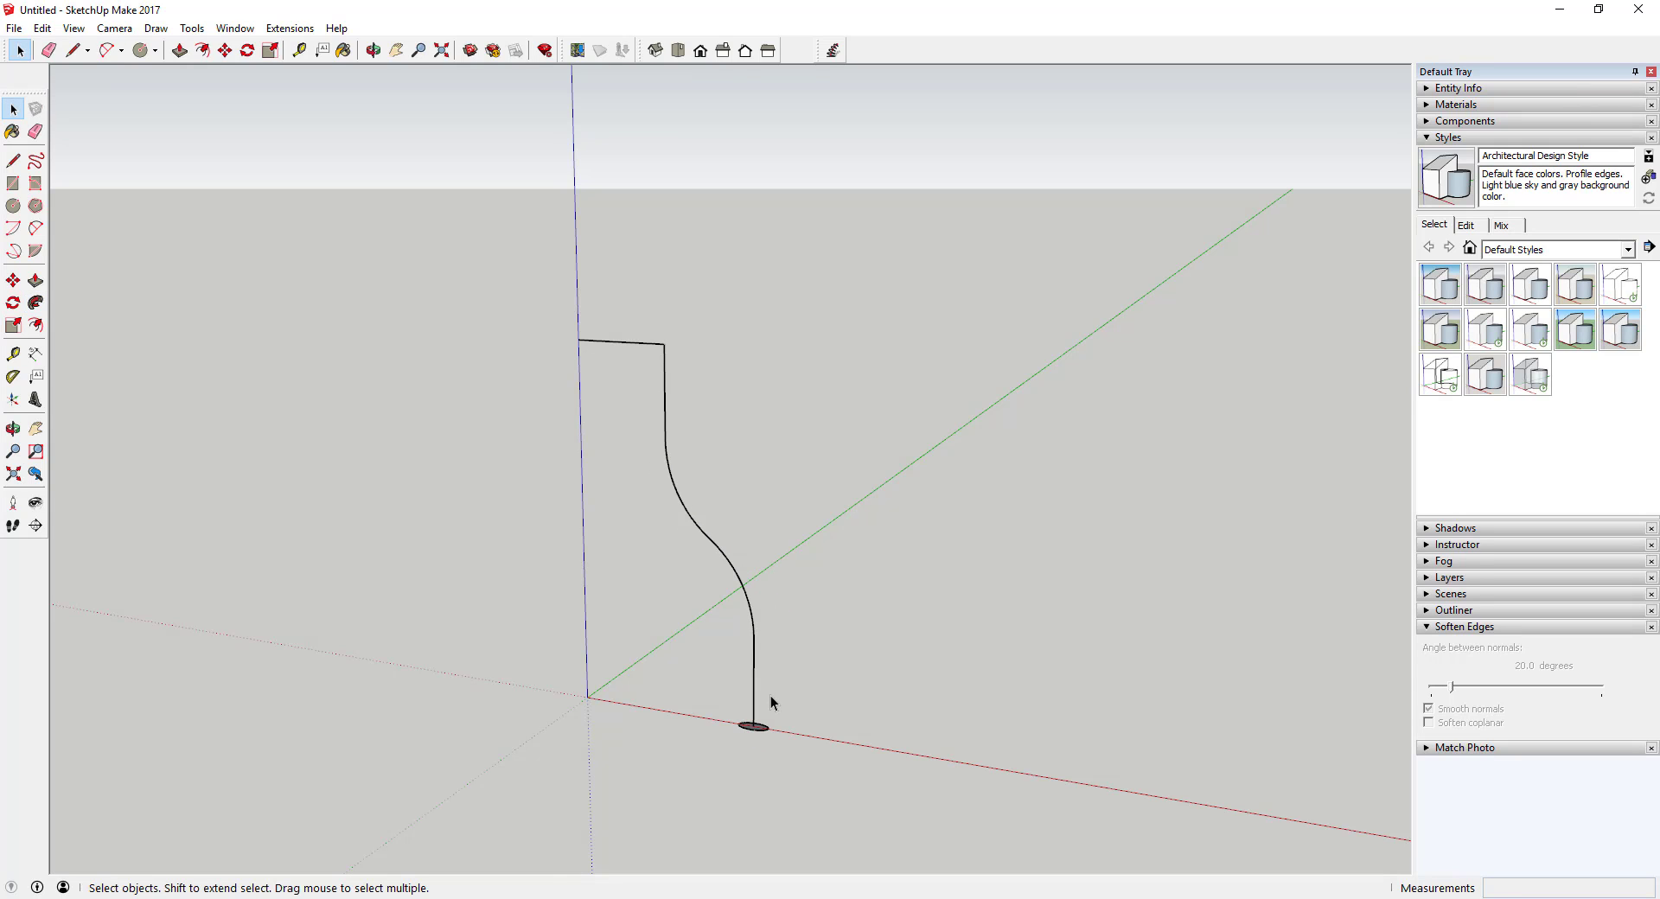
# Step: Turn the leg outline and its ellipse into a component named "Chair Leg"
pyautogui.scroll(2, 770, 695)
pyautogui.moveTo(459, 194); pyautogui.dragTo(925, 813)
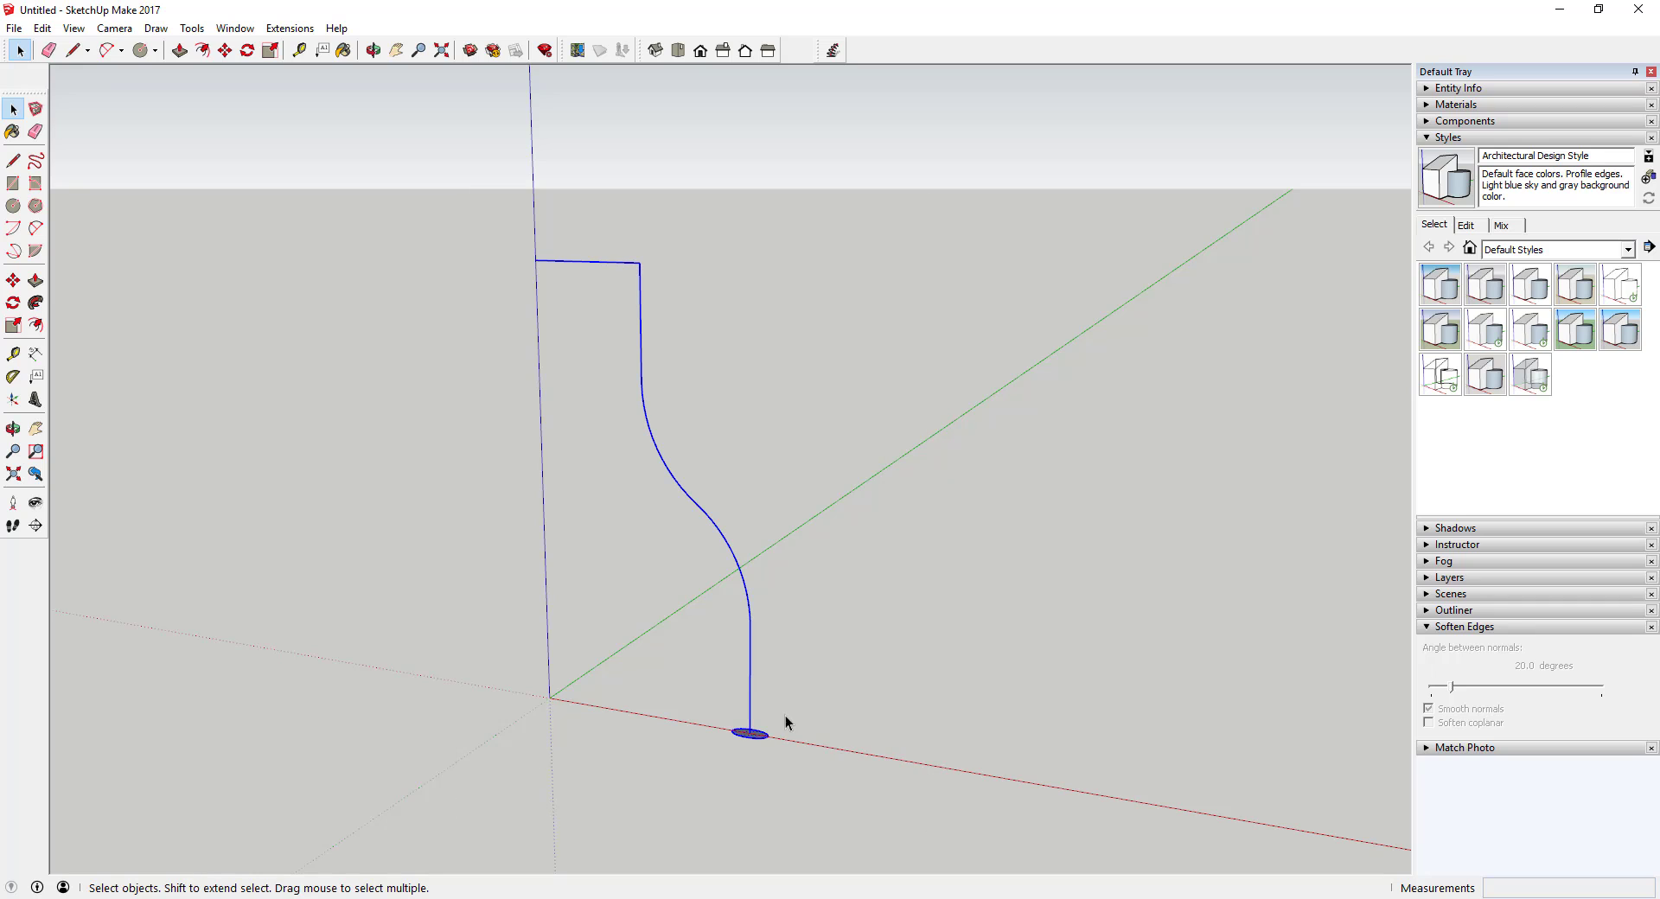
pyautogui.rightClick(749, 740)
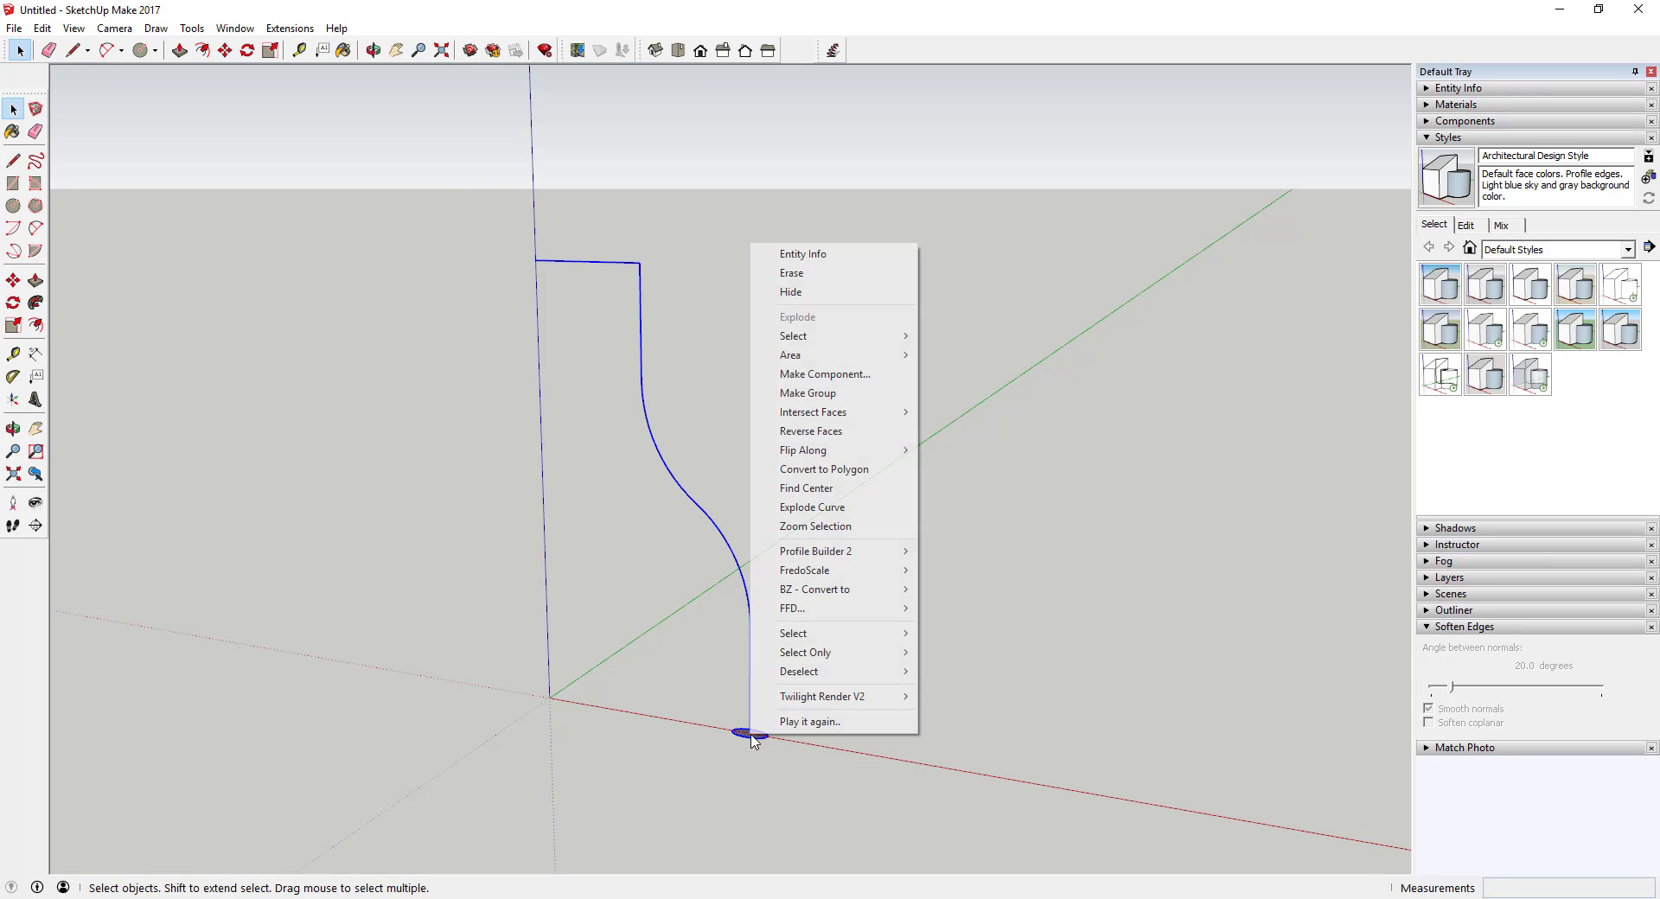
pyautogui.click(843, 374)
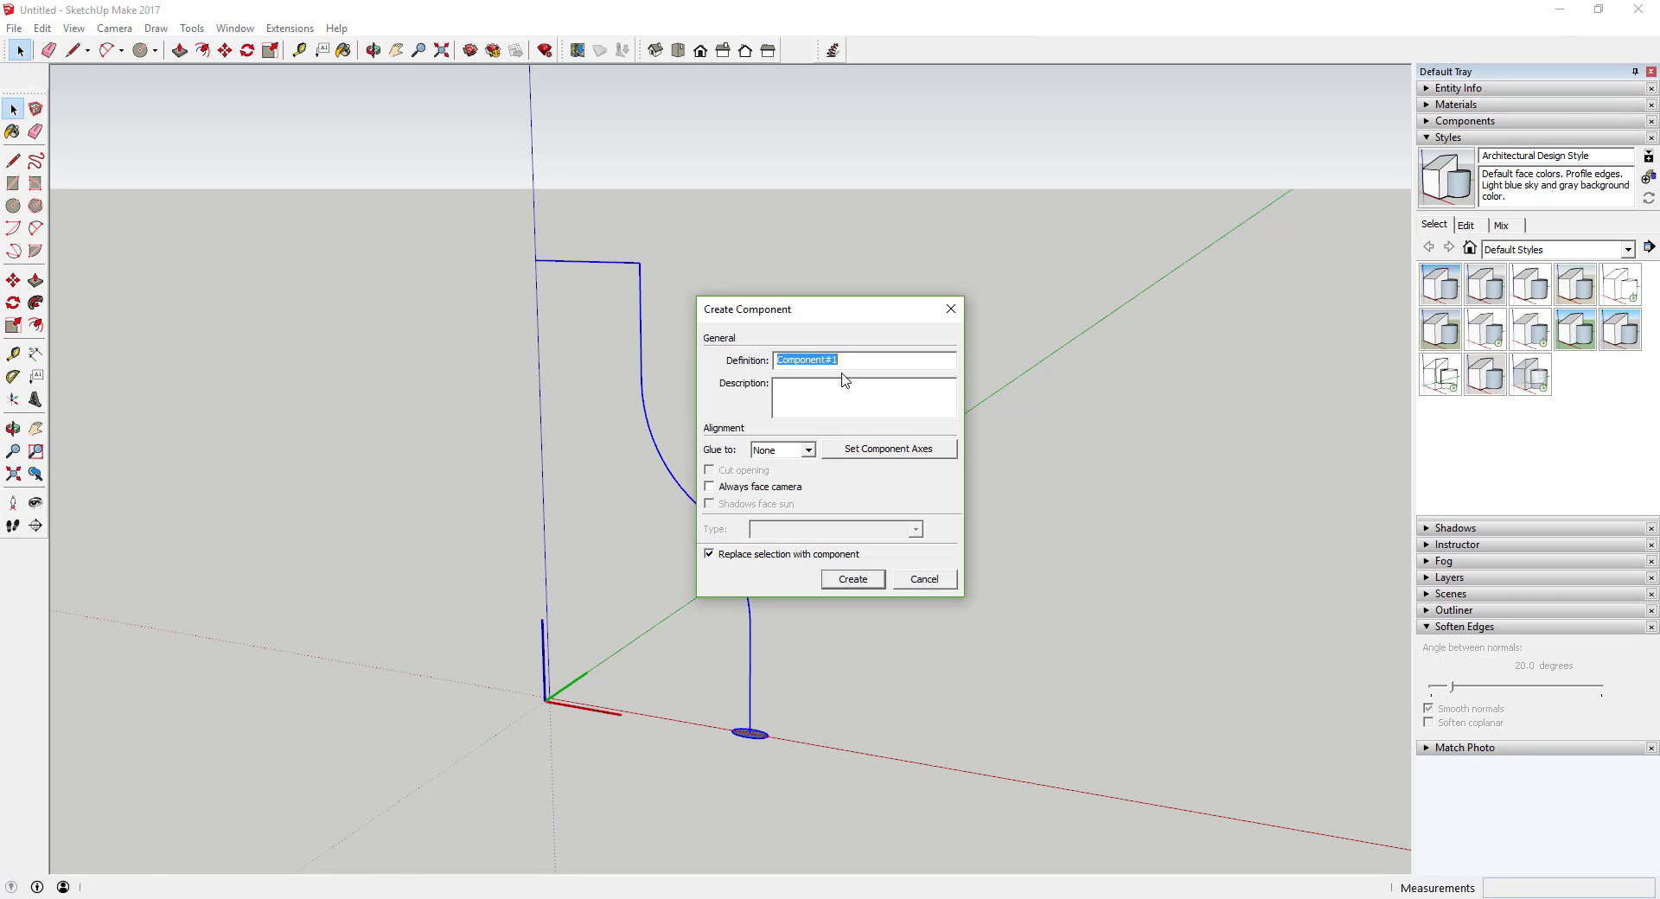
pyautogui.write('Chair Leg')
pyautogui.press('Return')
pyautogui.moveTo(678, 462); pyautogui.dragTo(692, 626, button='middle')
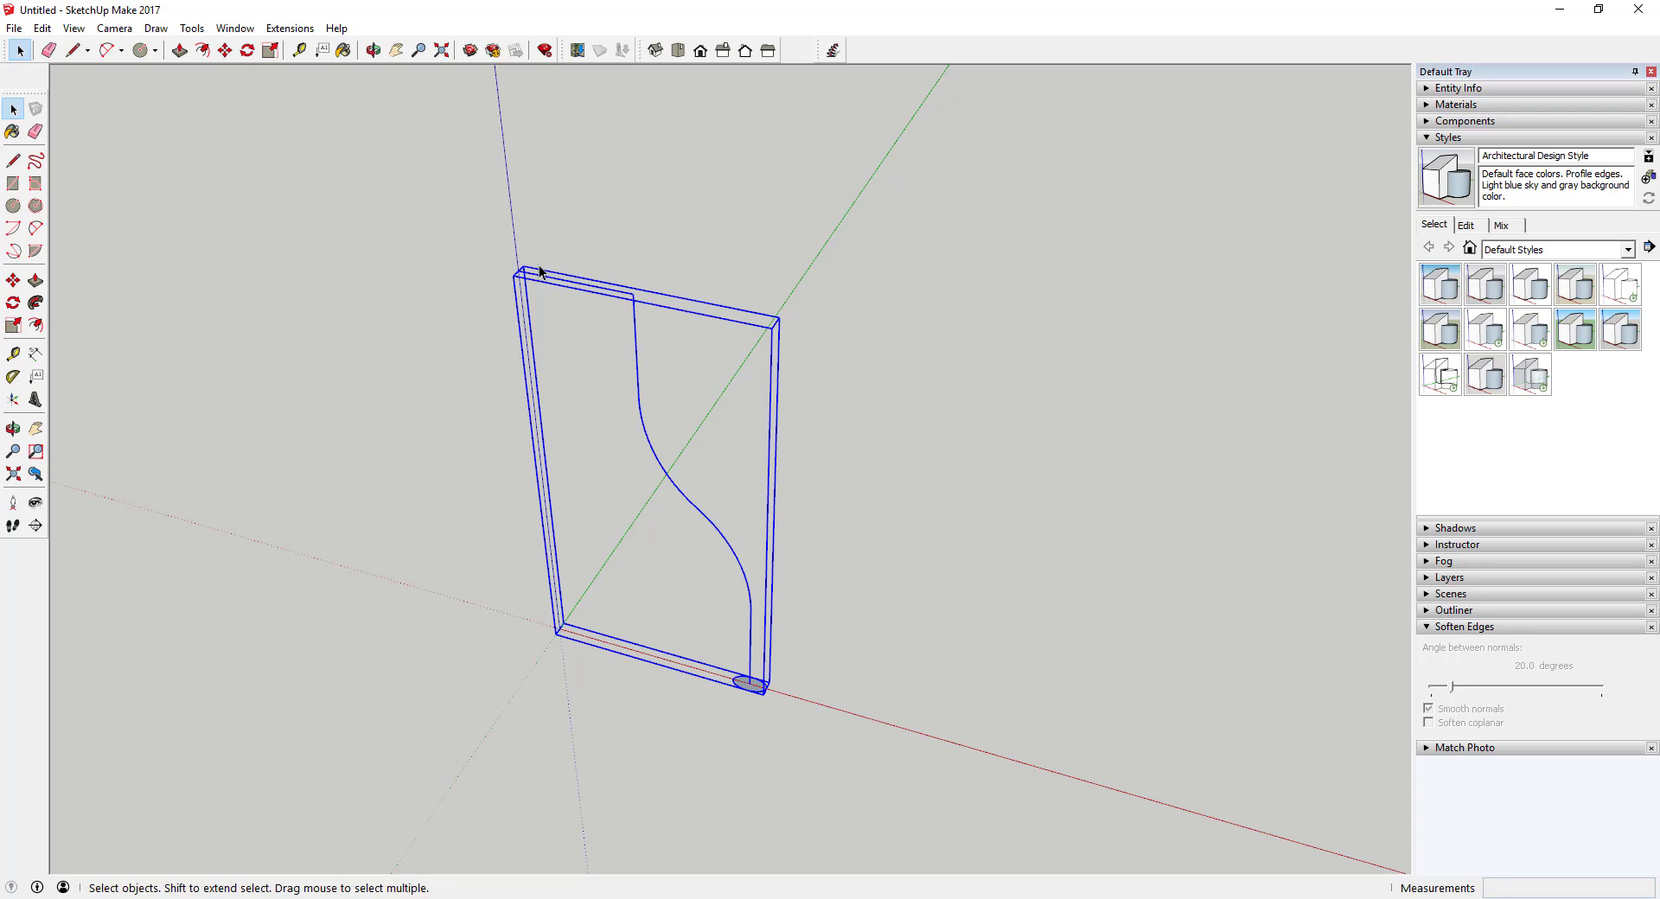
pyautogui.press('q')
pyautogui.moveTo(518, 270); pyautogui.dragTo(585, 267)
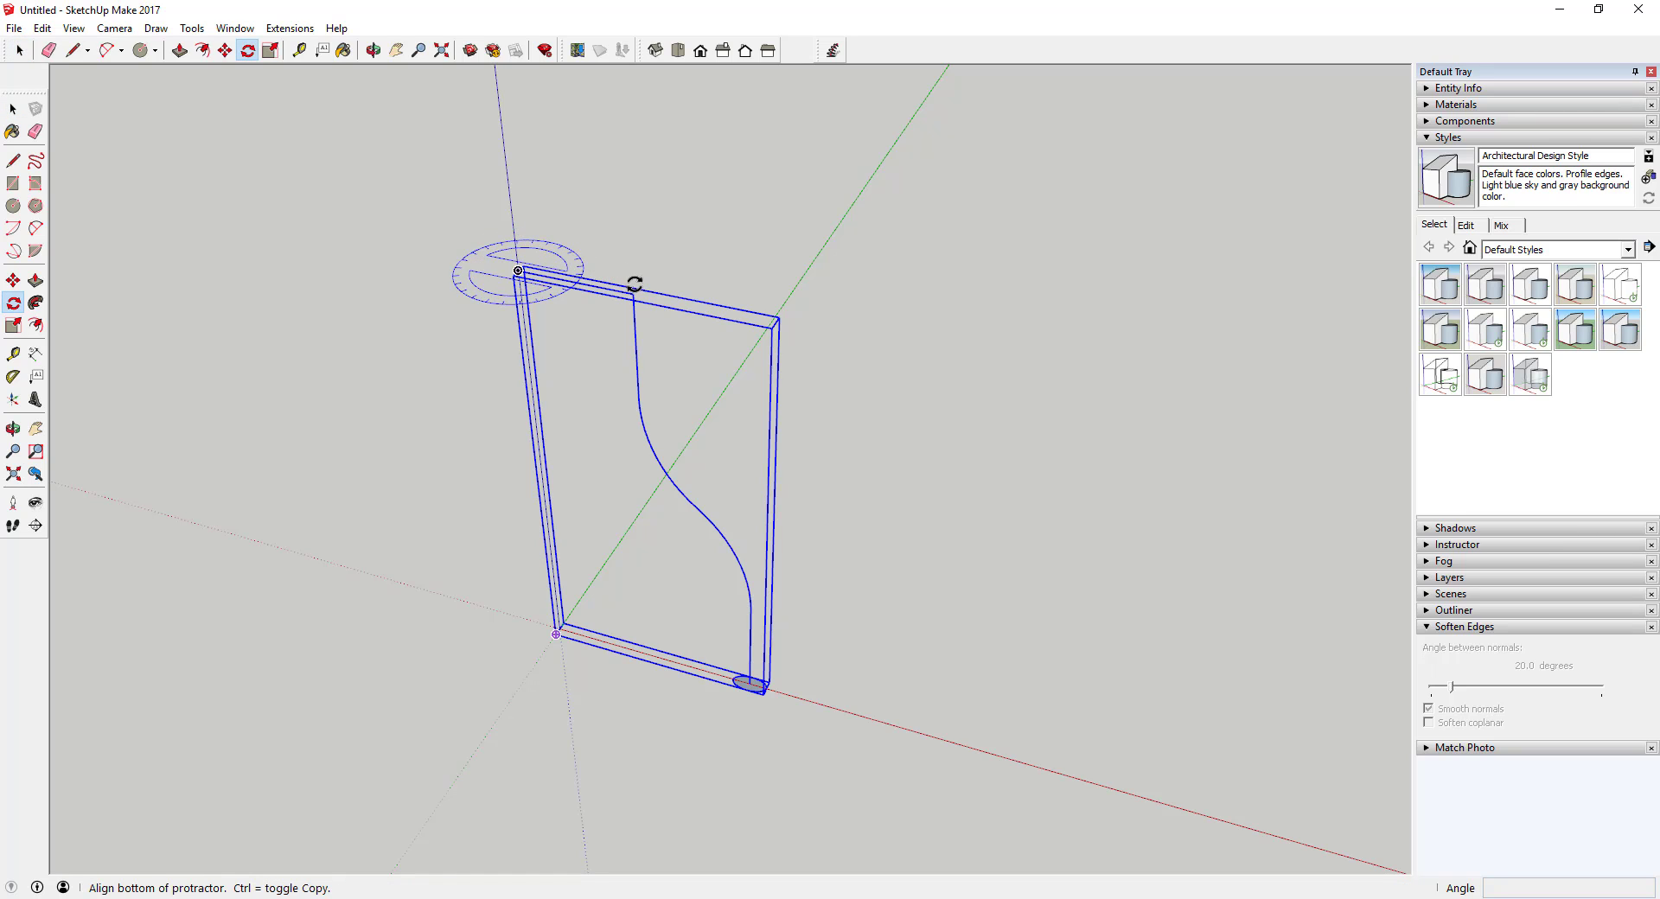
pyautogui.press('space')
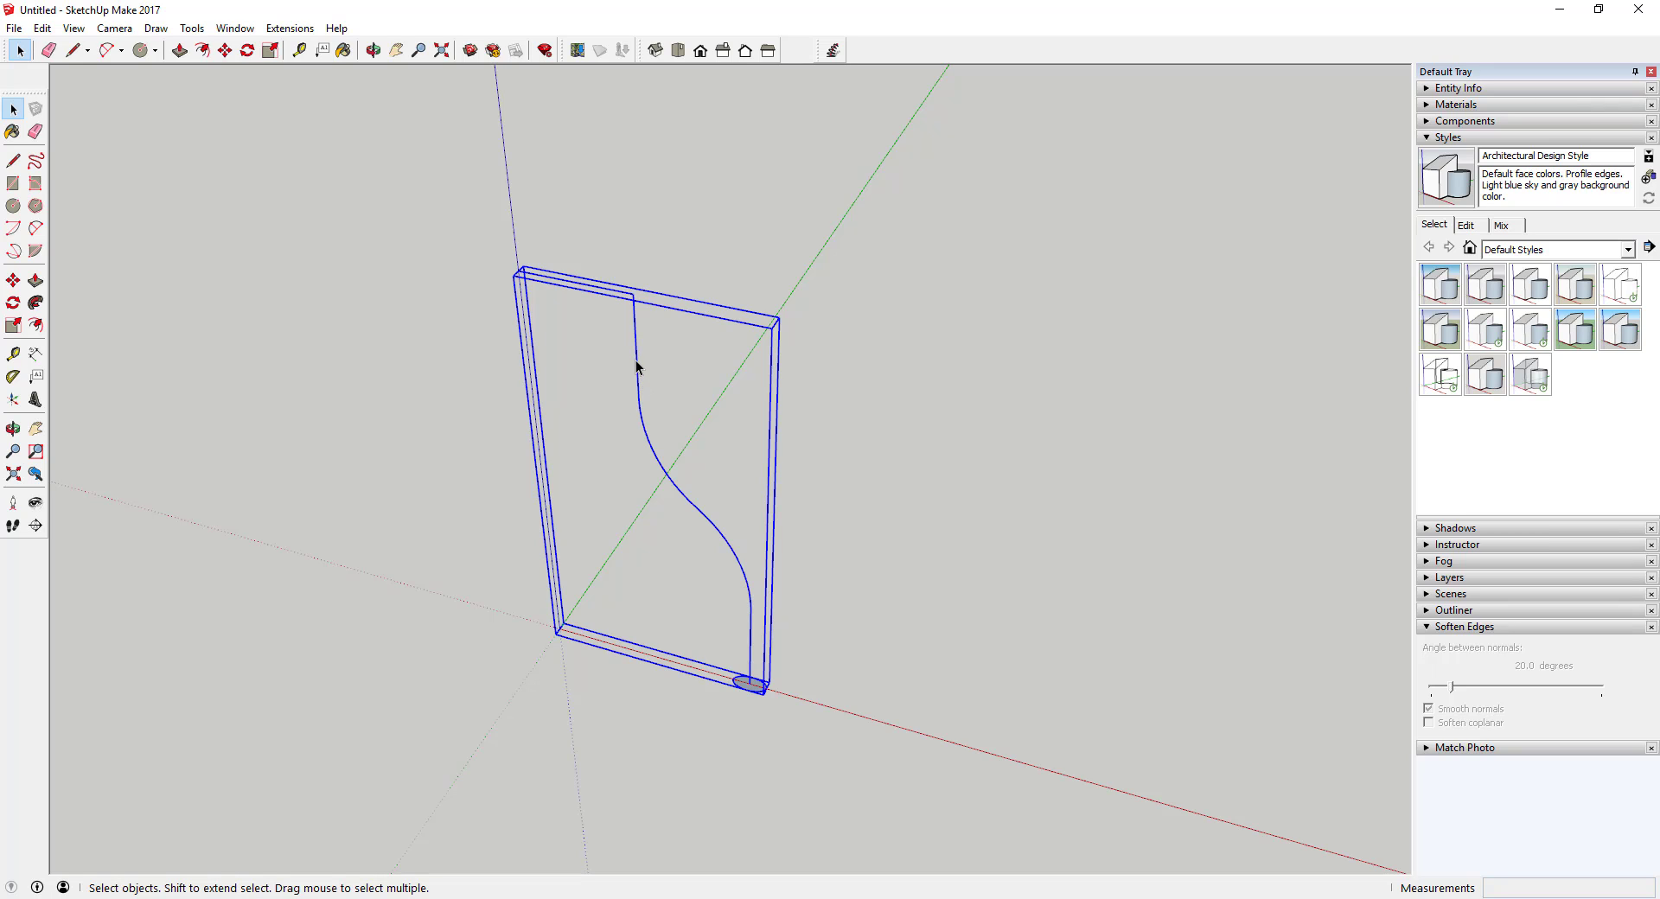
# Step: Rotate-copy the Chair Leg component 90° about the top inner end of its outline, then multiply it x3 to get four legs
pyautogui.press('q')
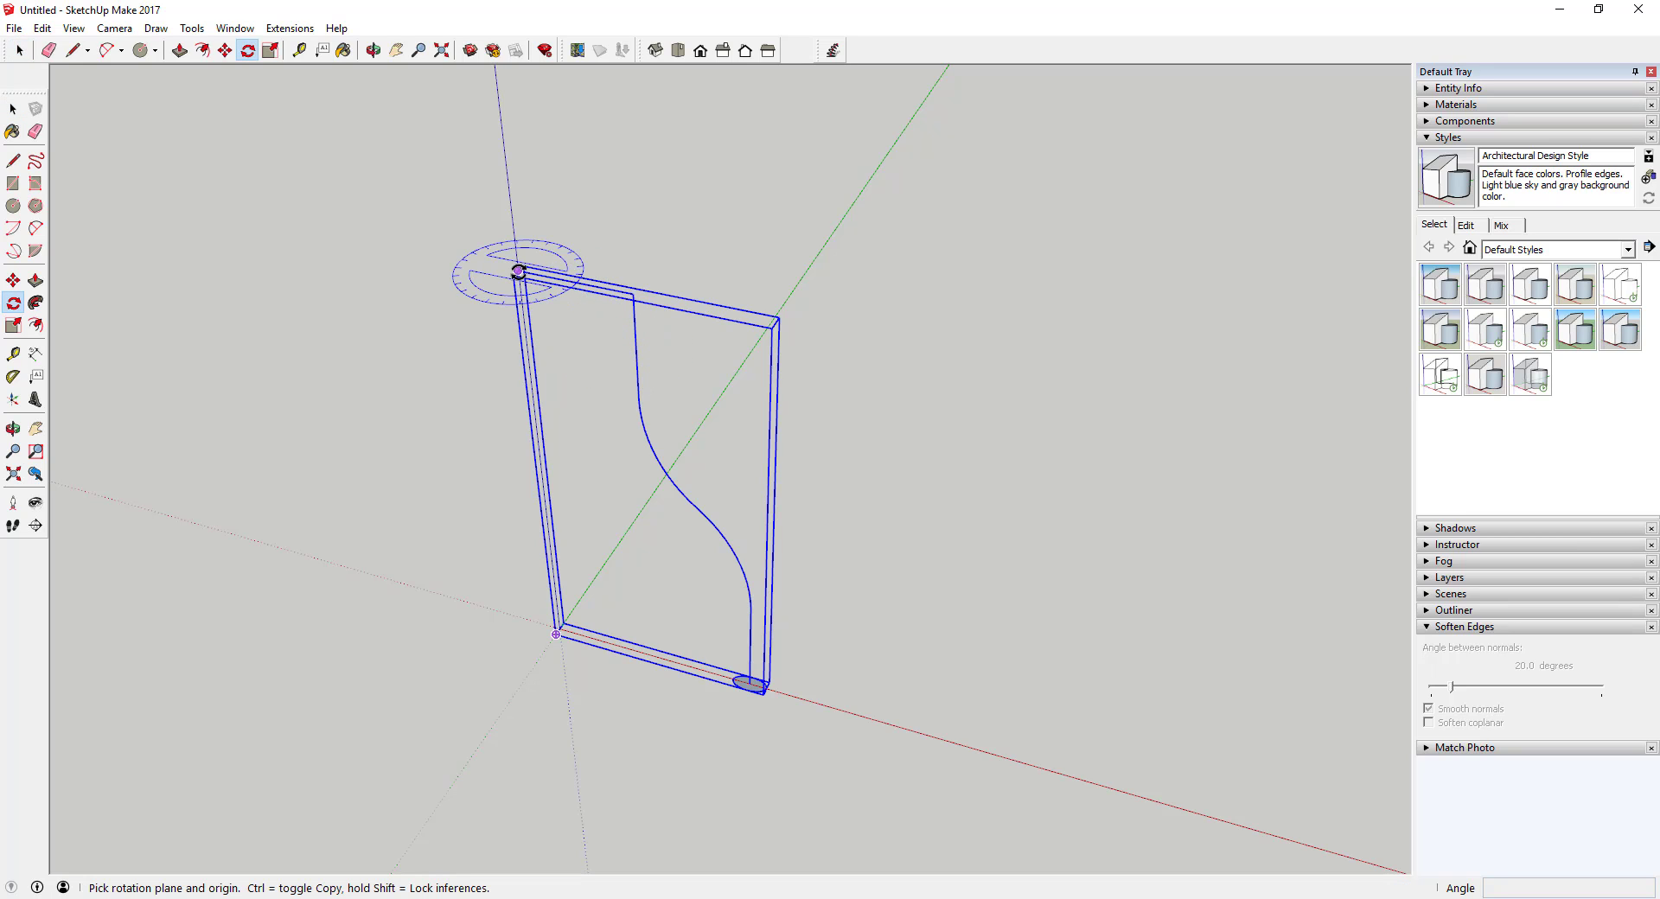
pyautogui.click(518, 271)
pyautogui.click(636, 297)
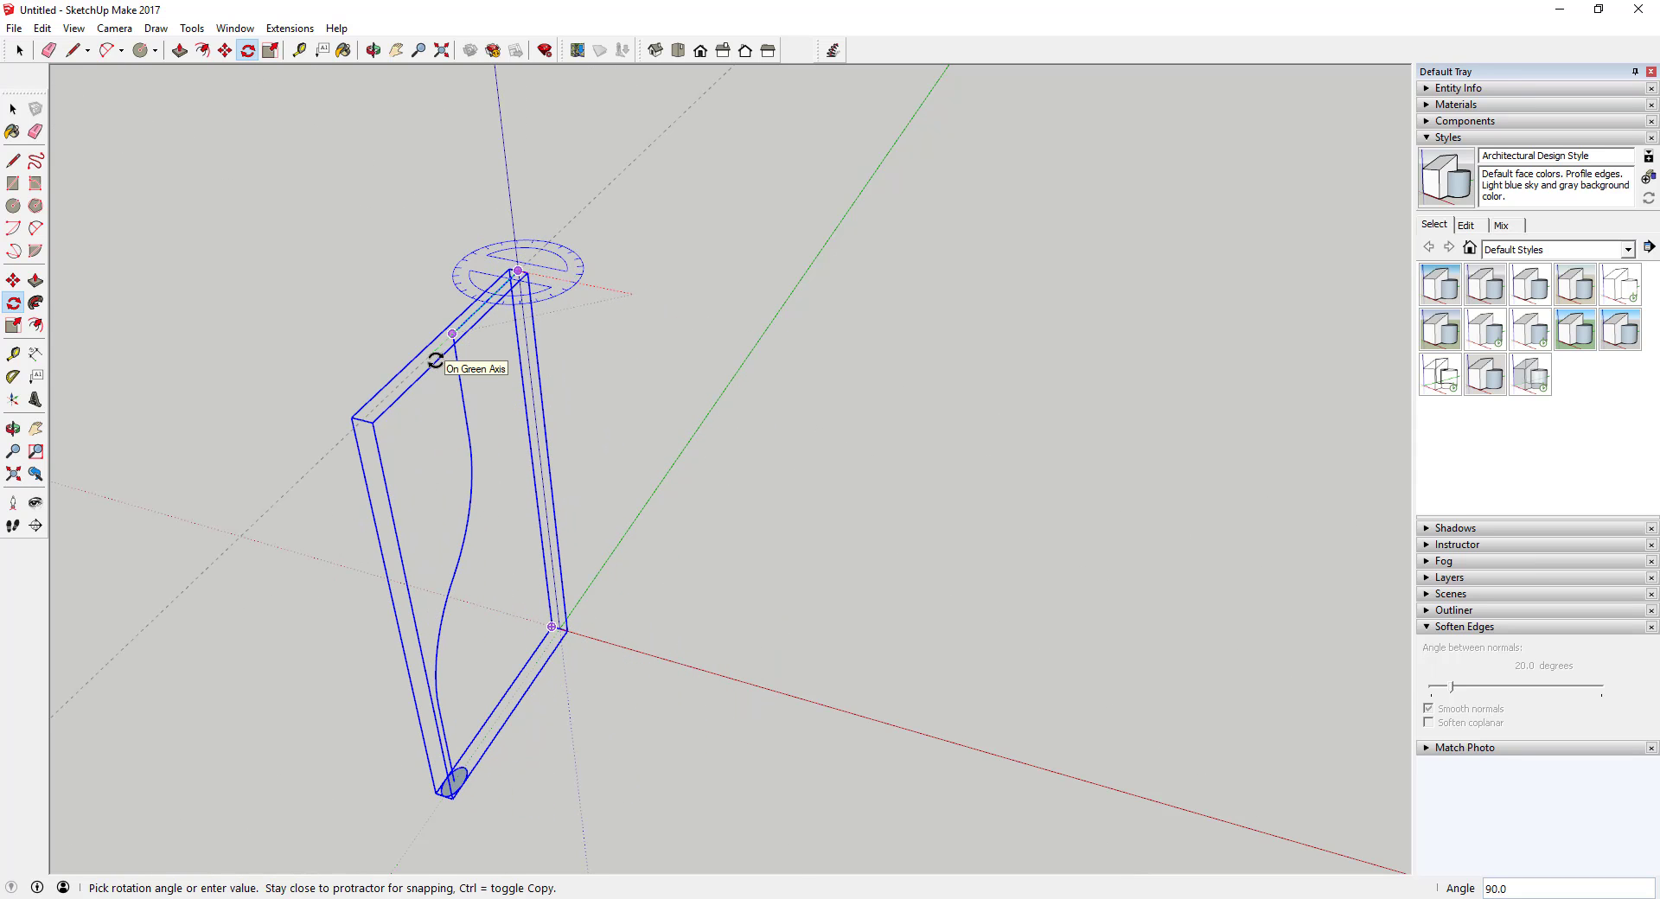
pyautogui.press('ctrl')
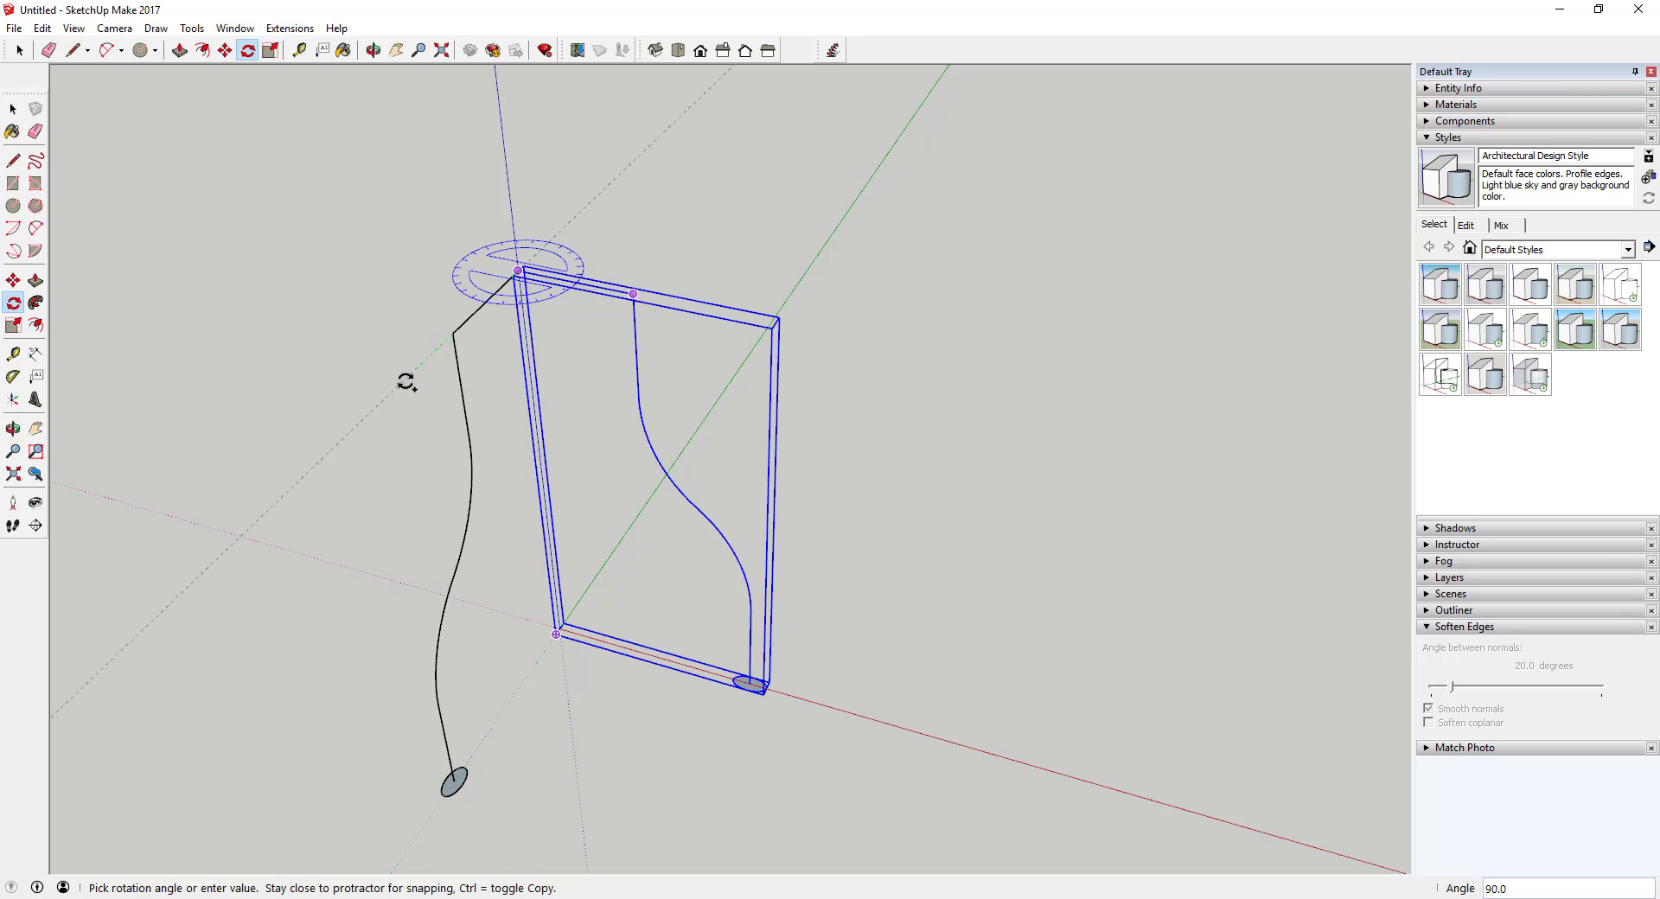
pyautogui.click(406, 382)
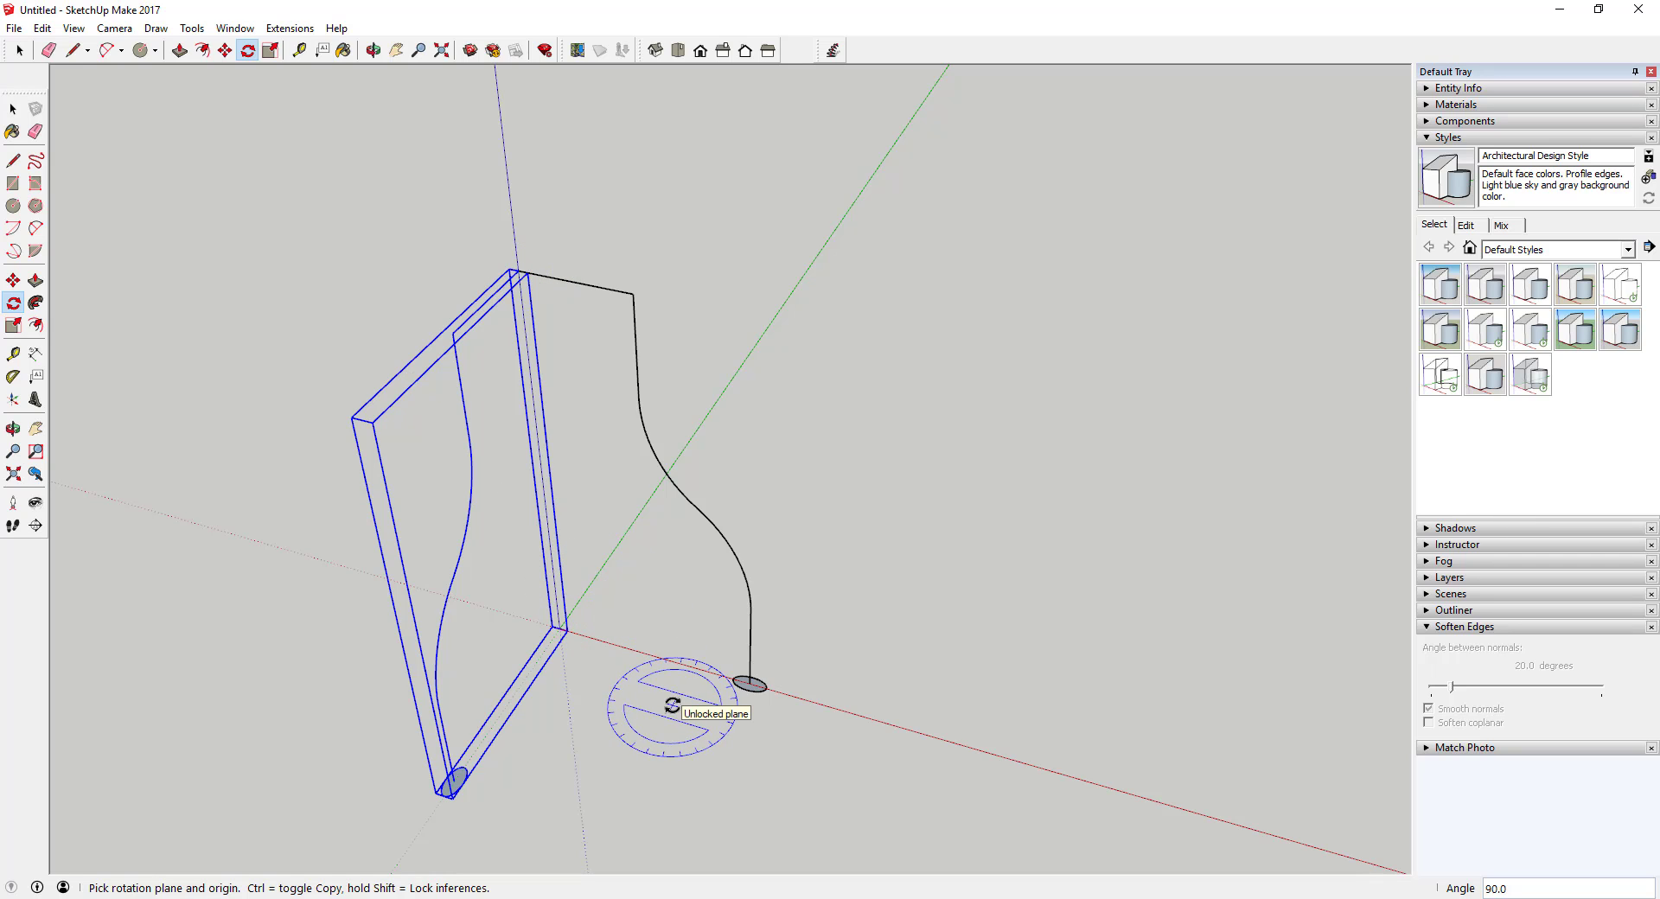
pyautogui.write('x3')
pyautogui.press('Return')
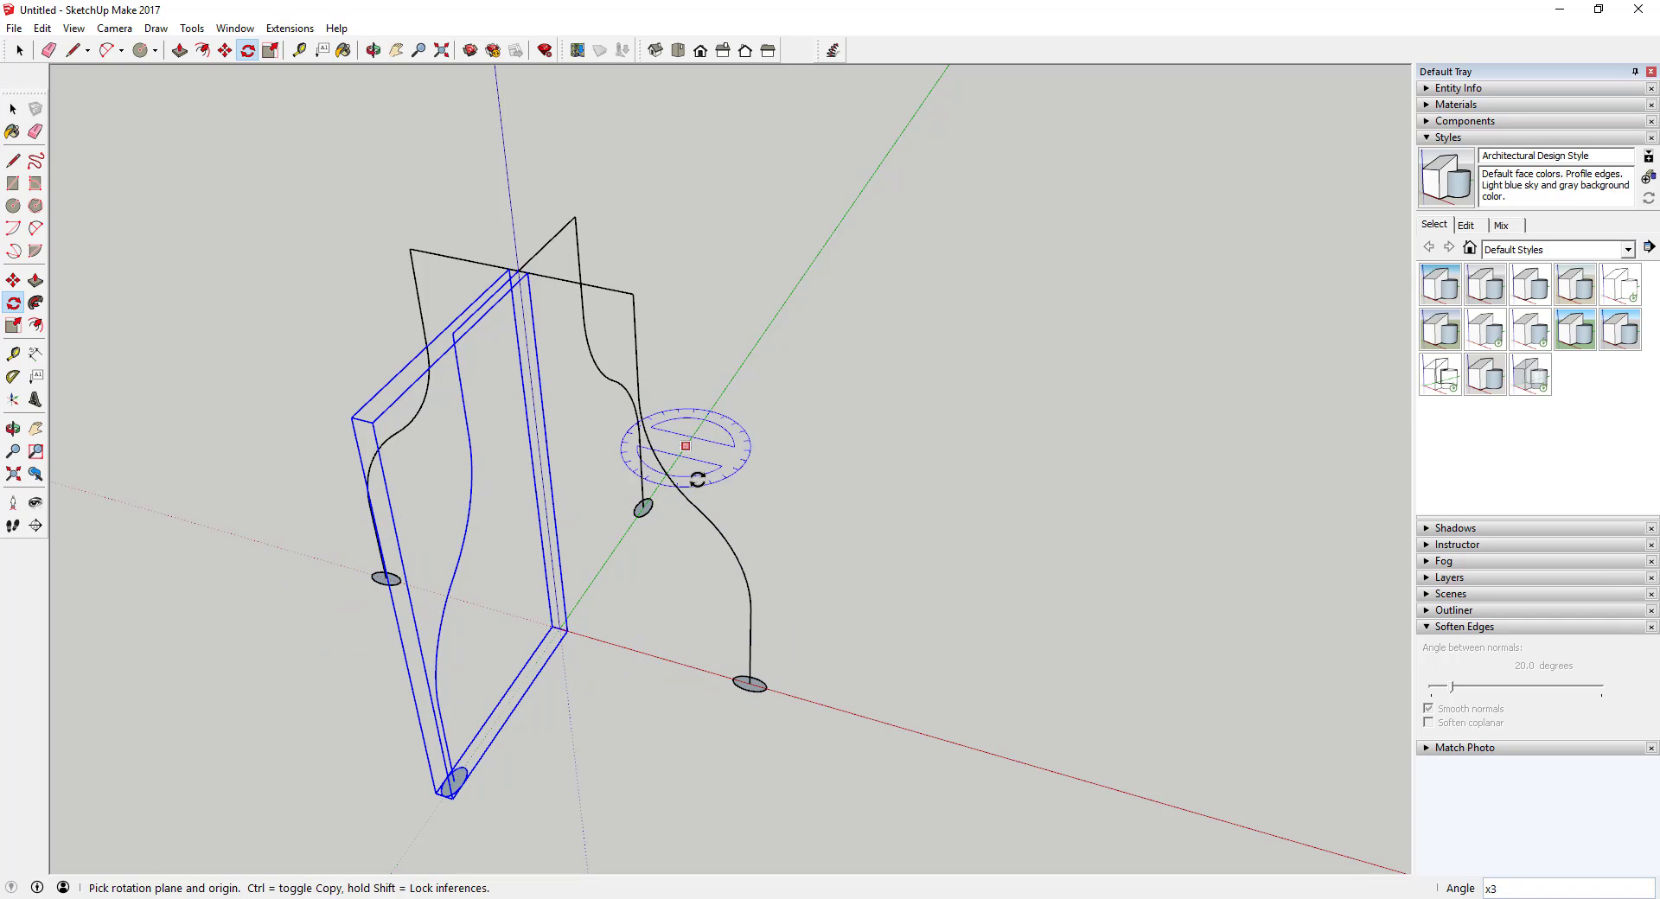
pyautogui.moveTo(465, 367); pyautogui.dragTo(735, 656, button='middle')
pyautogui.press('space')
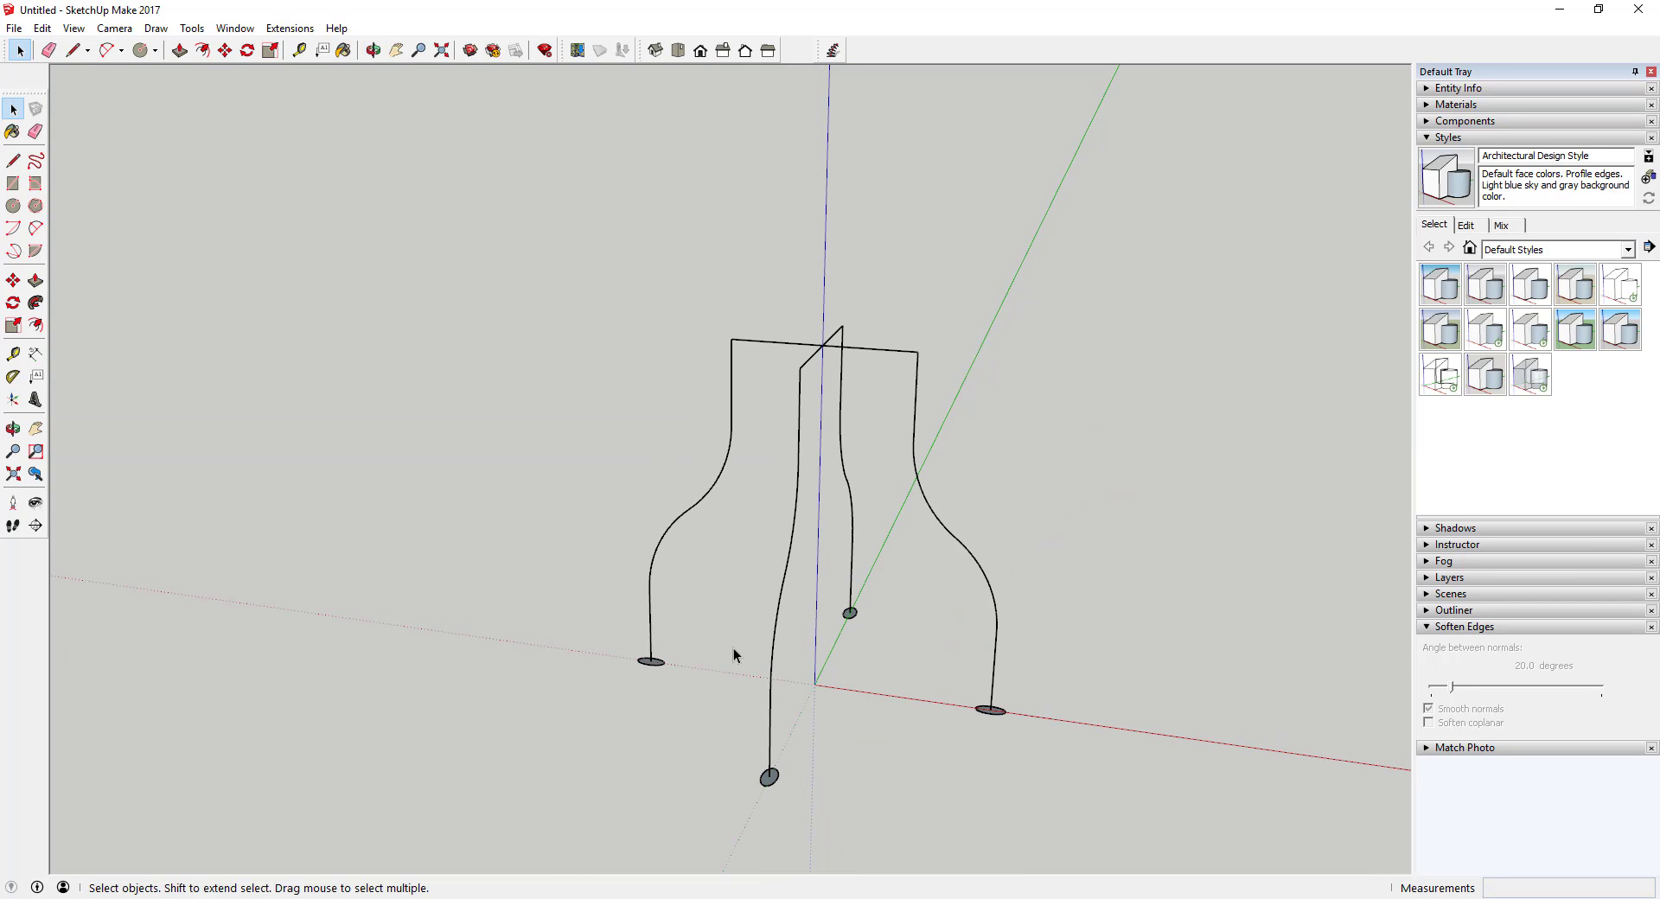
# Step: Rotate all four legs together by 45° about the vertical axis where their top lines meet
pyautogui.hotkey('ctrl', 'a')
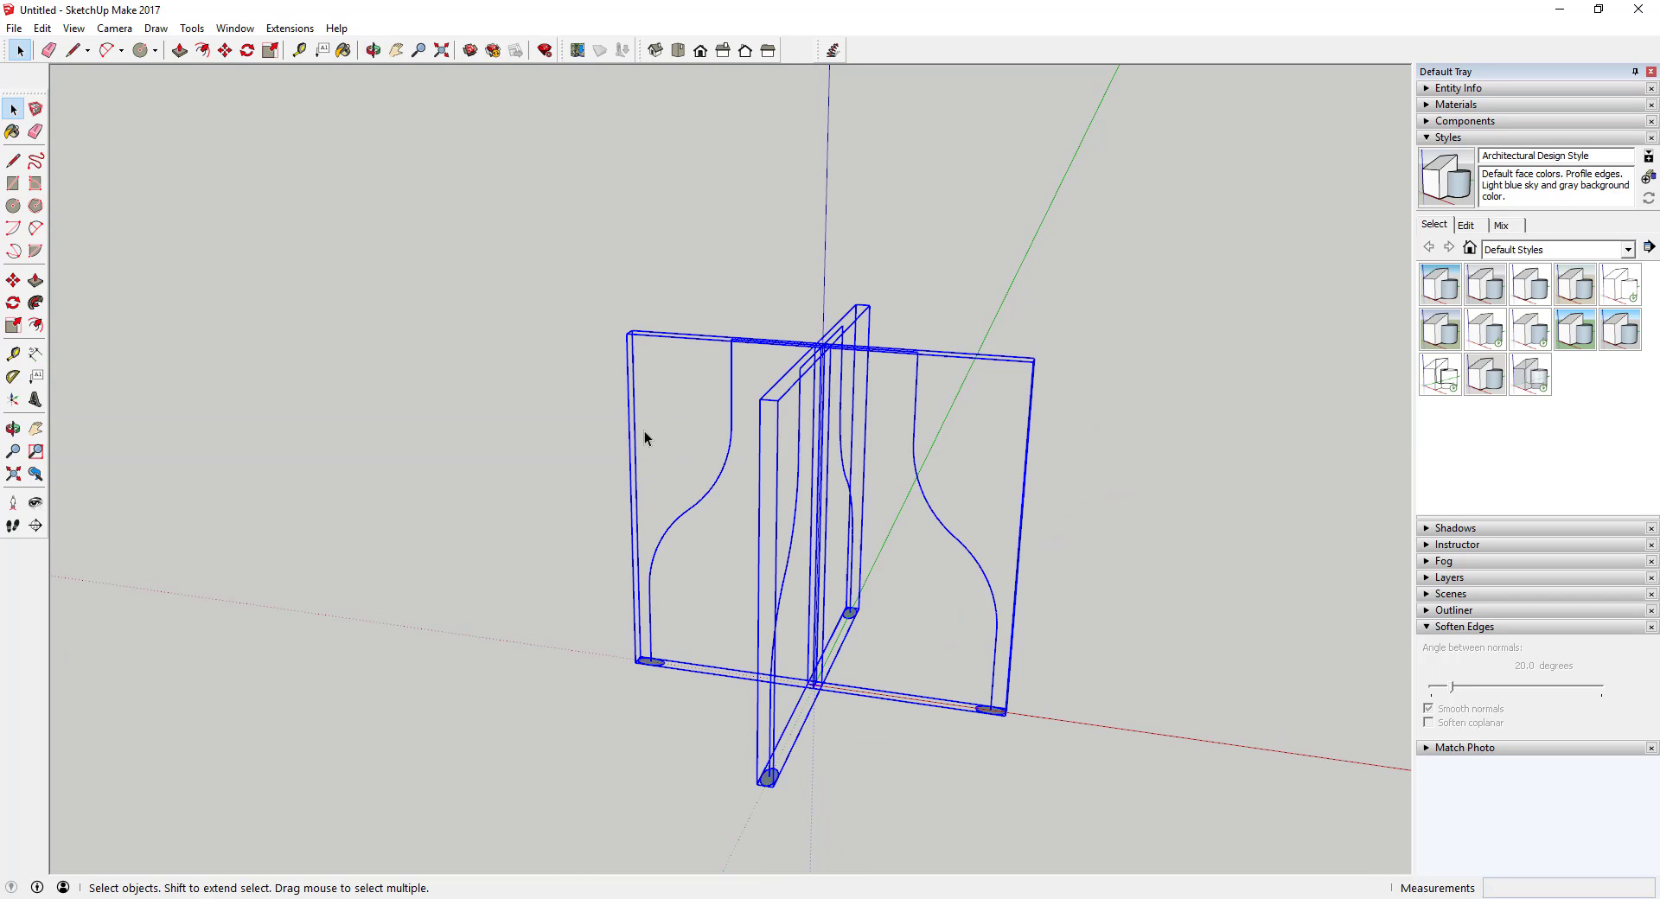
pyautogui.moveTo(771, 392); pyautogui.dragTo(853, 395, button='middle')
pyautogui.press('q')
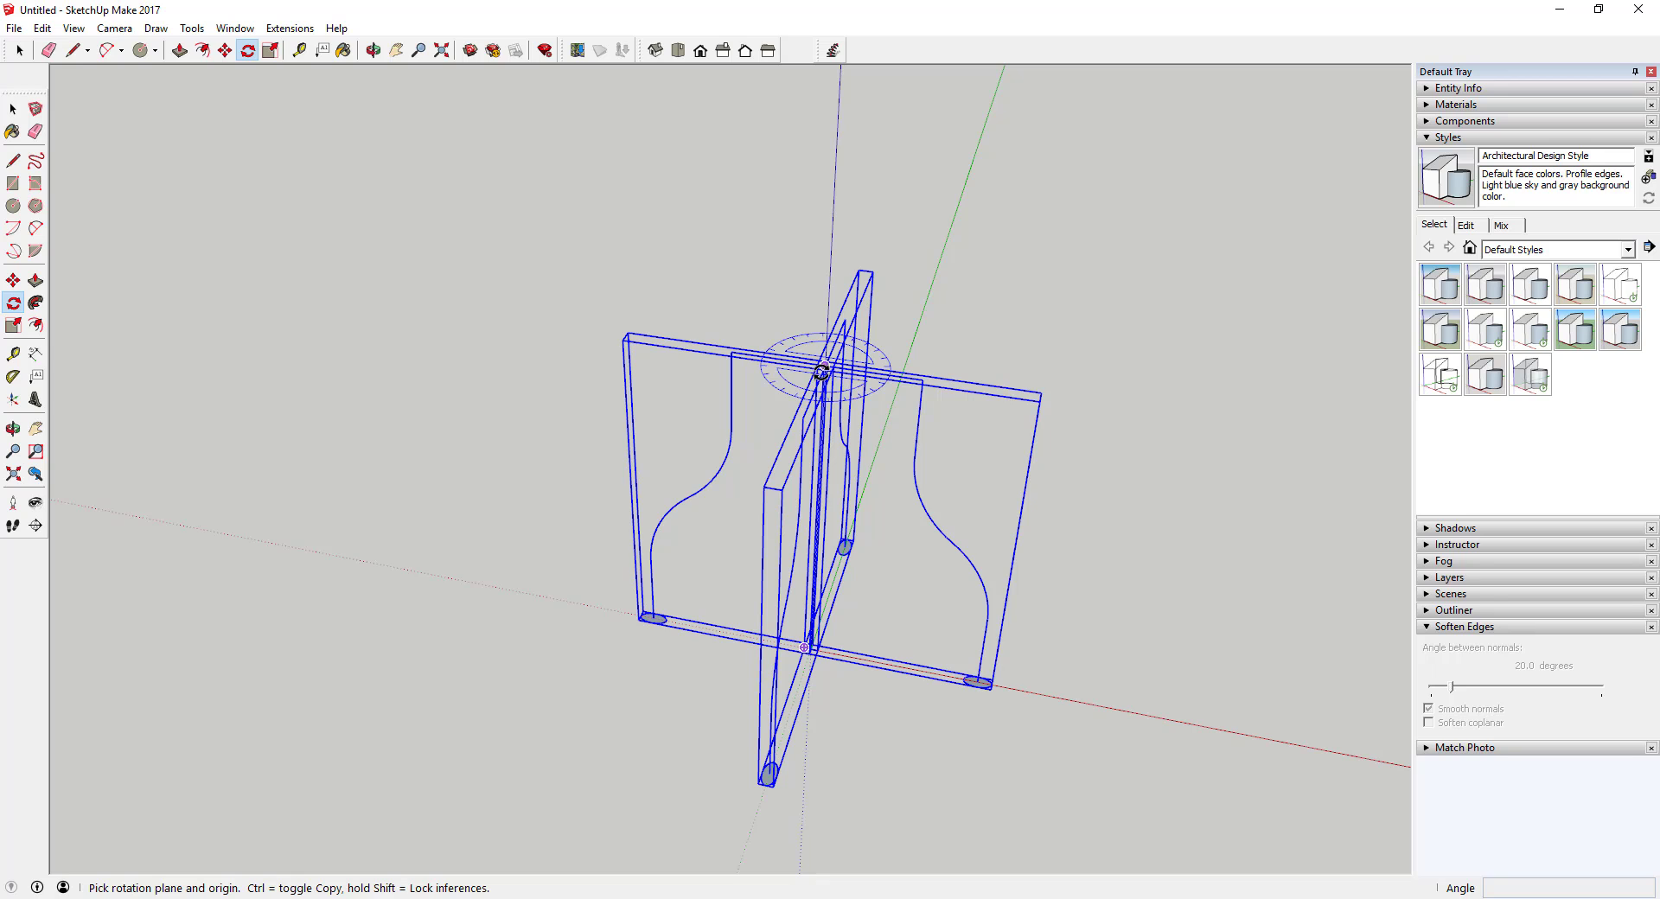
pyautogui.click(823, 368)
pyautogui.click(797, 422)
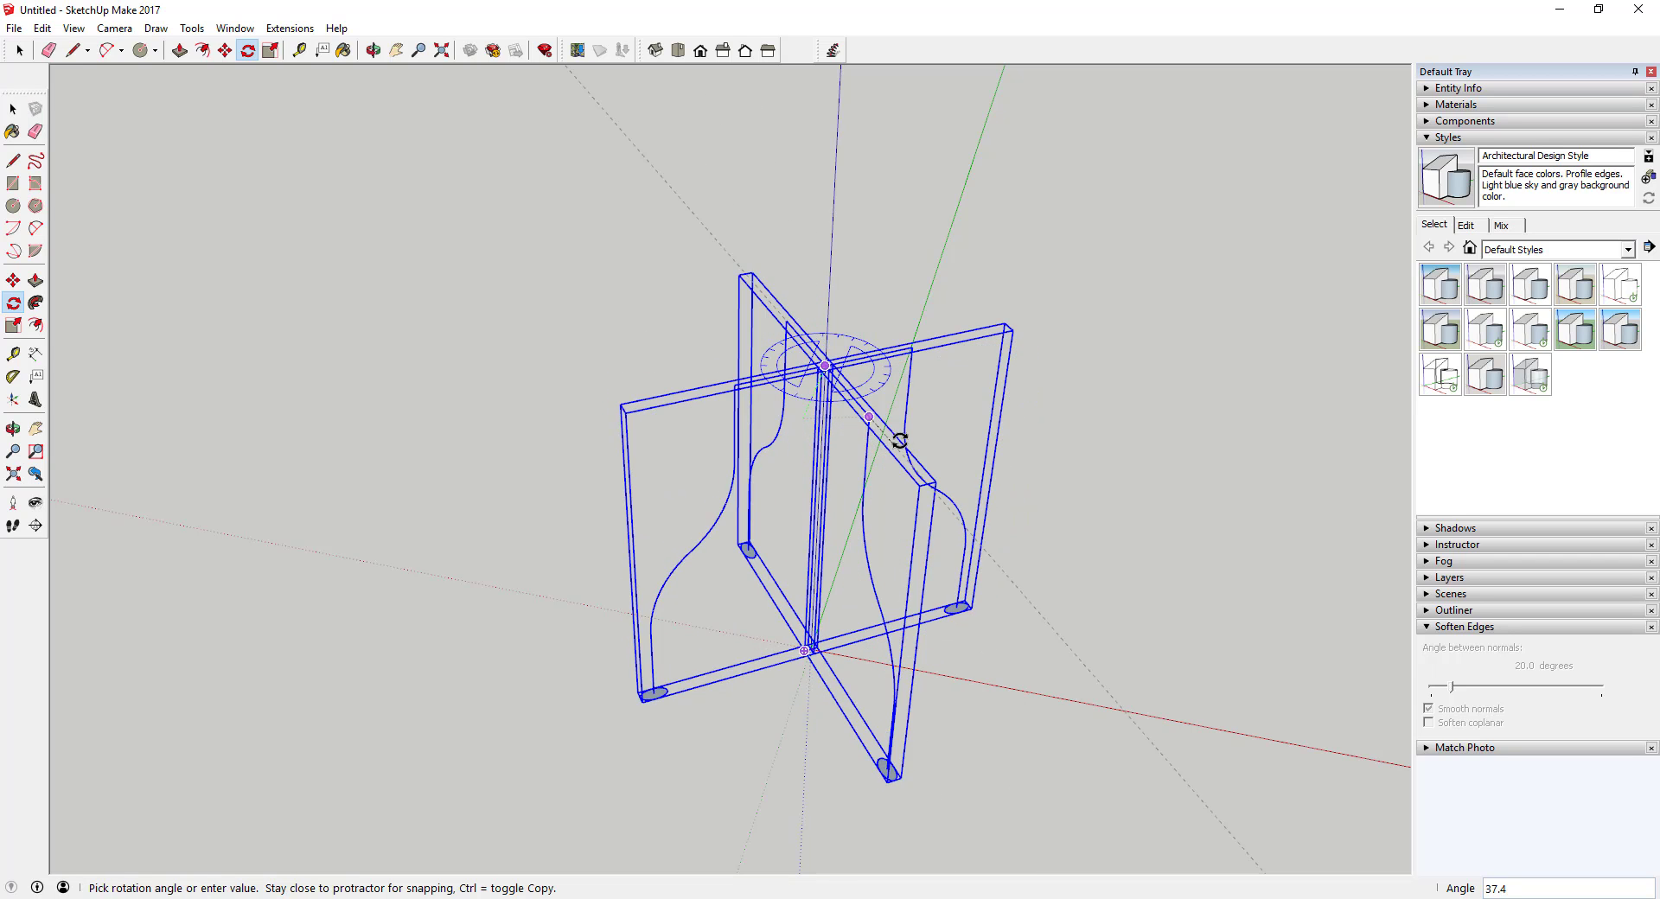
pyautogui.click(924, 442)
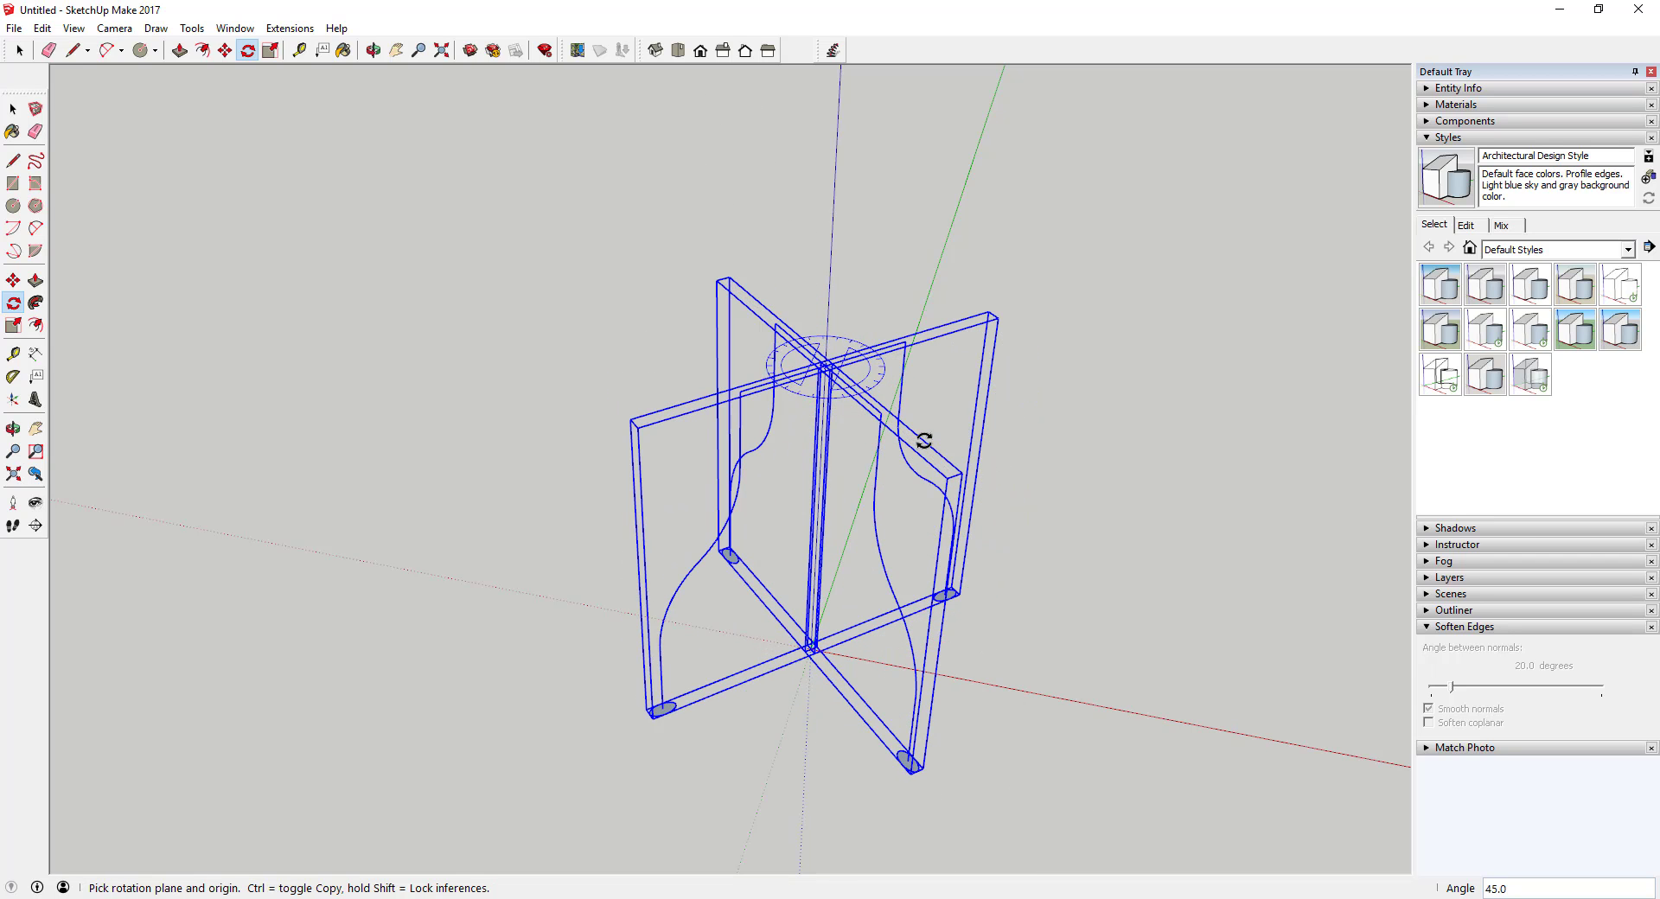
pyautogui.press('space')
pyautogui.moveTo(956, 671); pyautogui.dragTo(882, 667, button='middle')
pyautogui.click(915, 676)
# Step: Connect the four legs with straight lines in a closed square just above the feet and delete the face inside it
pyautogui.press('l')
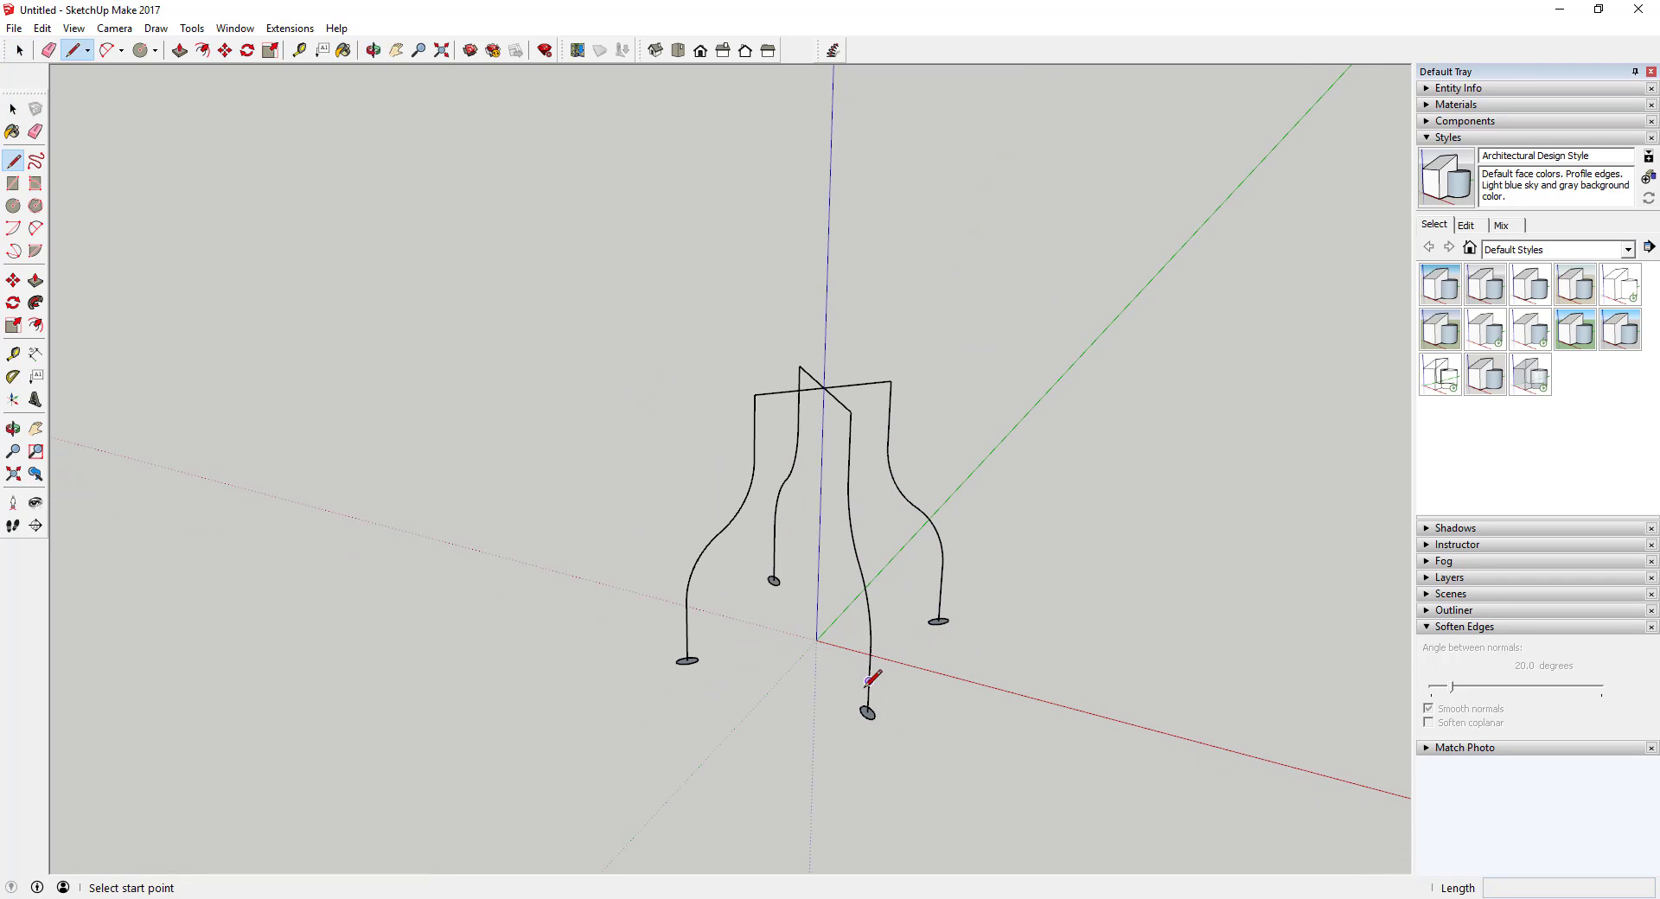
pyautogui.click(869, 681)
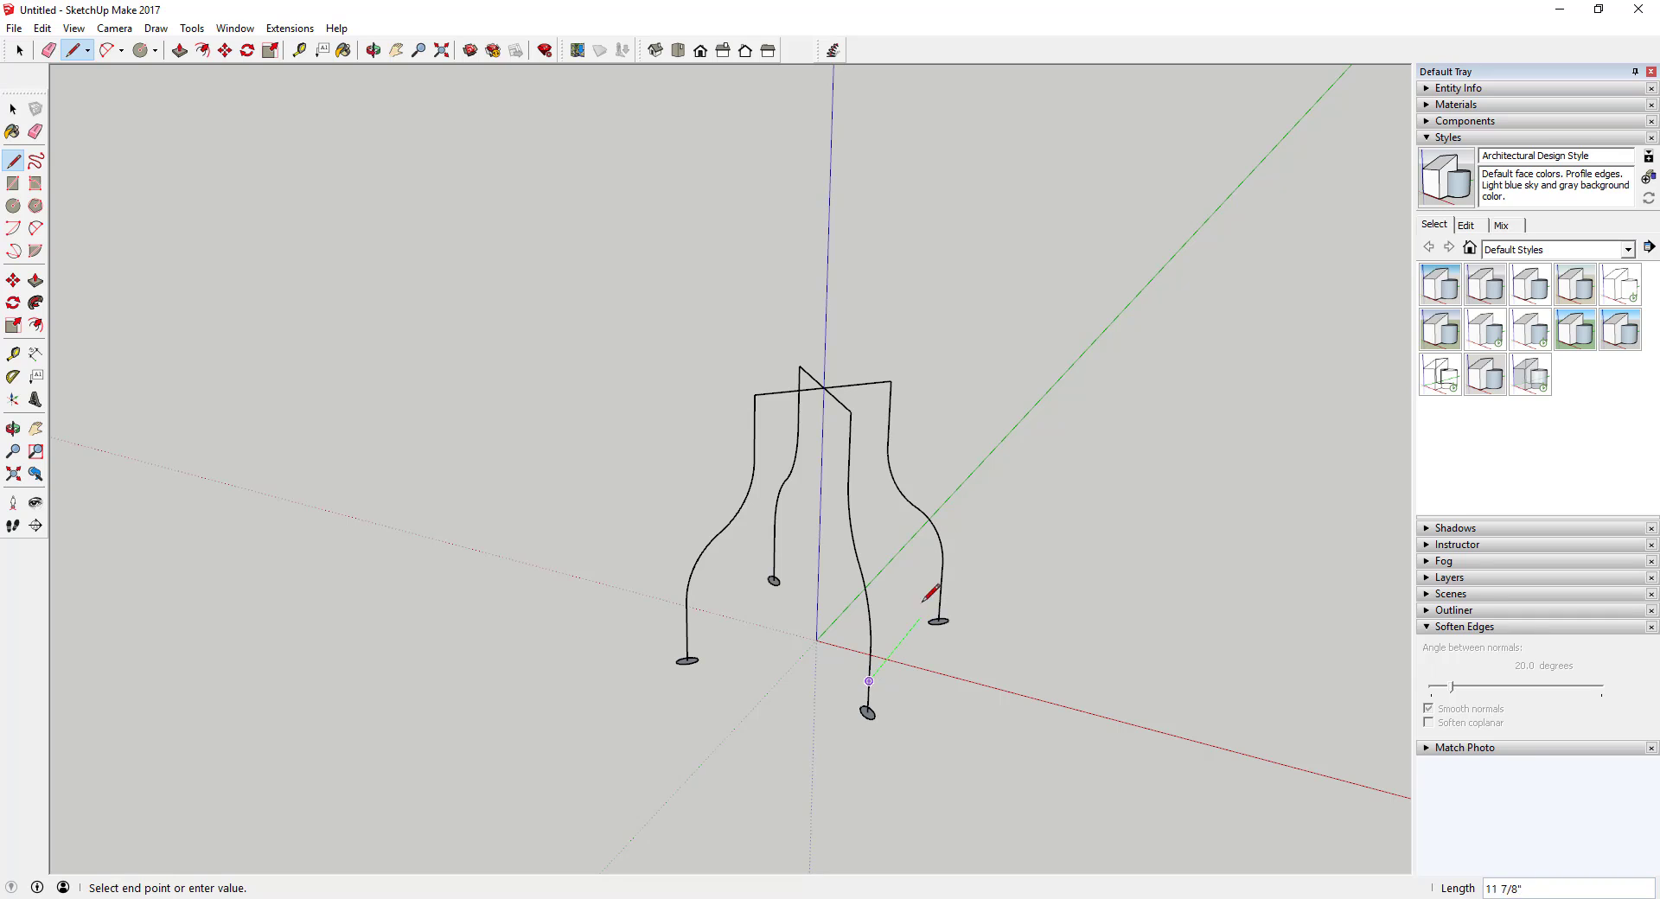
pyautogui.click(940, 592)
pyautogui.click(775, 554)
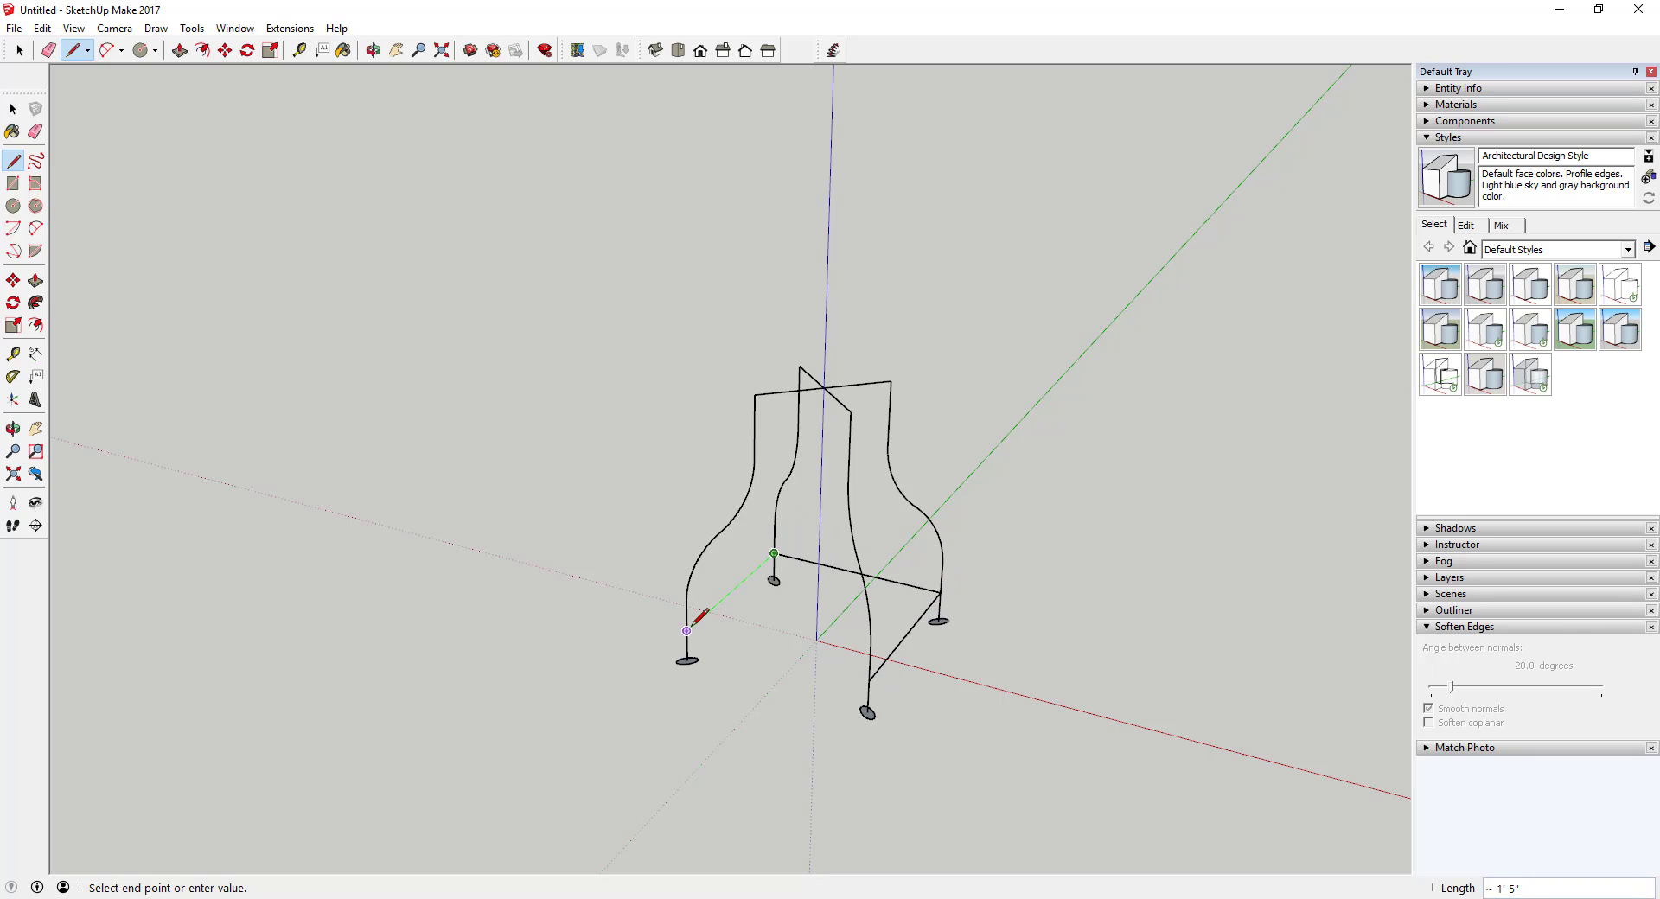
pyautogui.click(686, 632)
pyautogui.click(869, 682)
pyautogui.press('space')
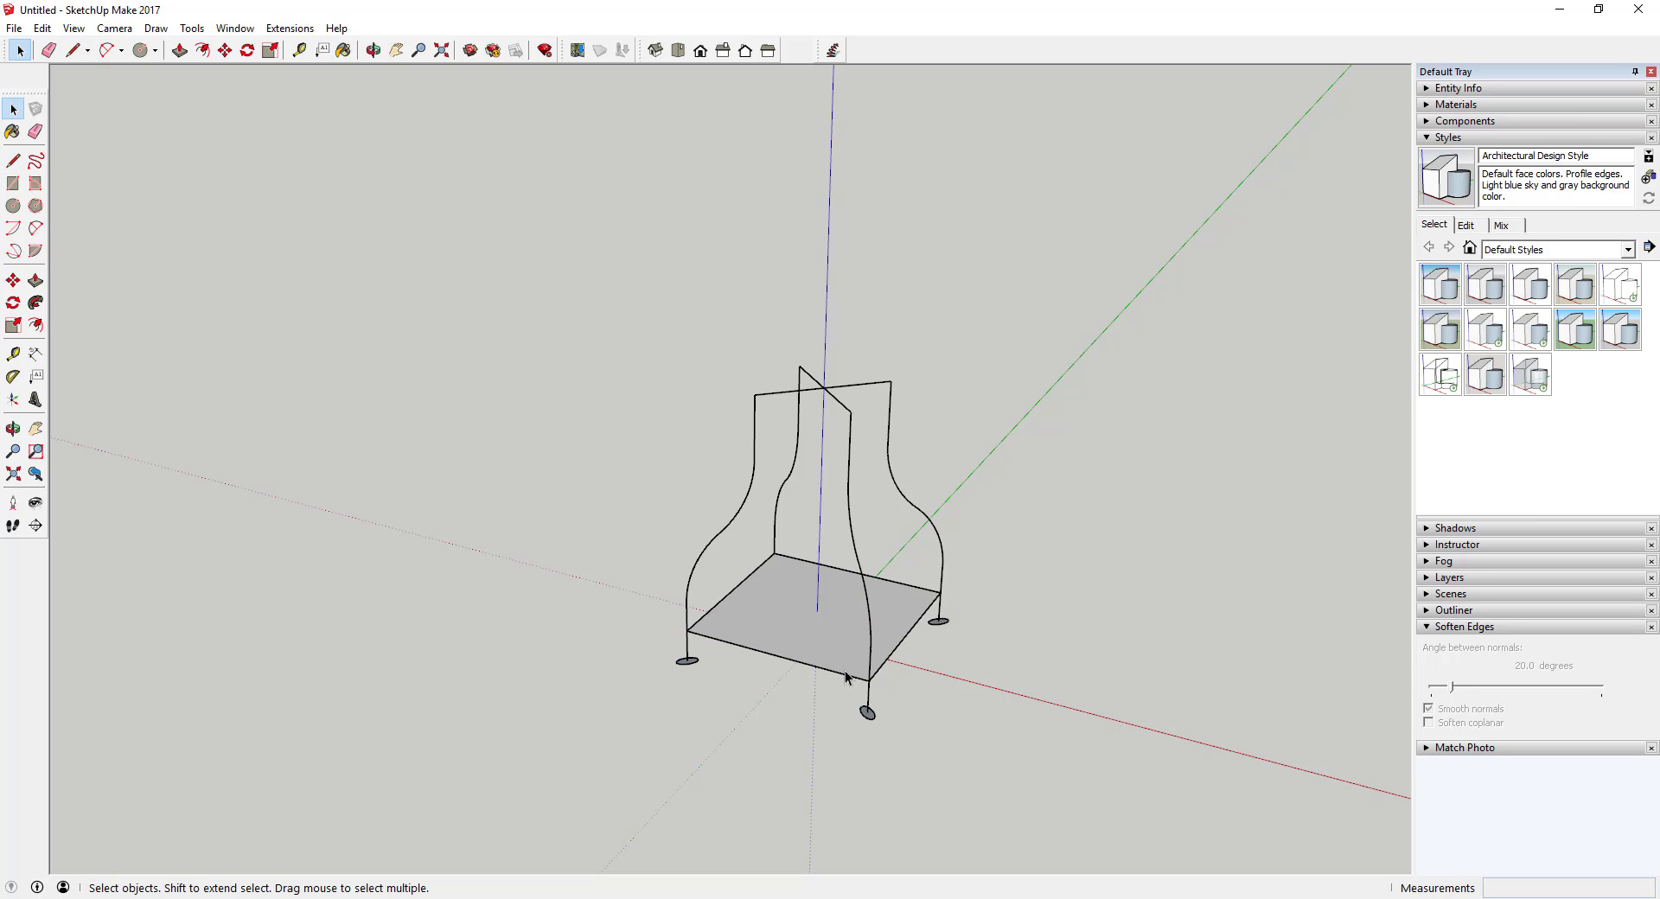
pyautogui.click(842, 642)
pyautogui.press('Delete')
# Step: Make a group from the four connecting lines between the legs
pyautogui.scroll(5, 831, 681)
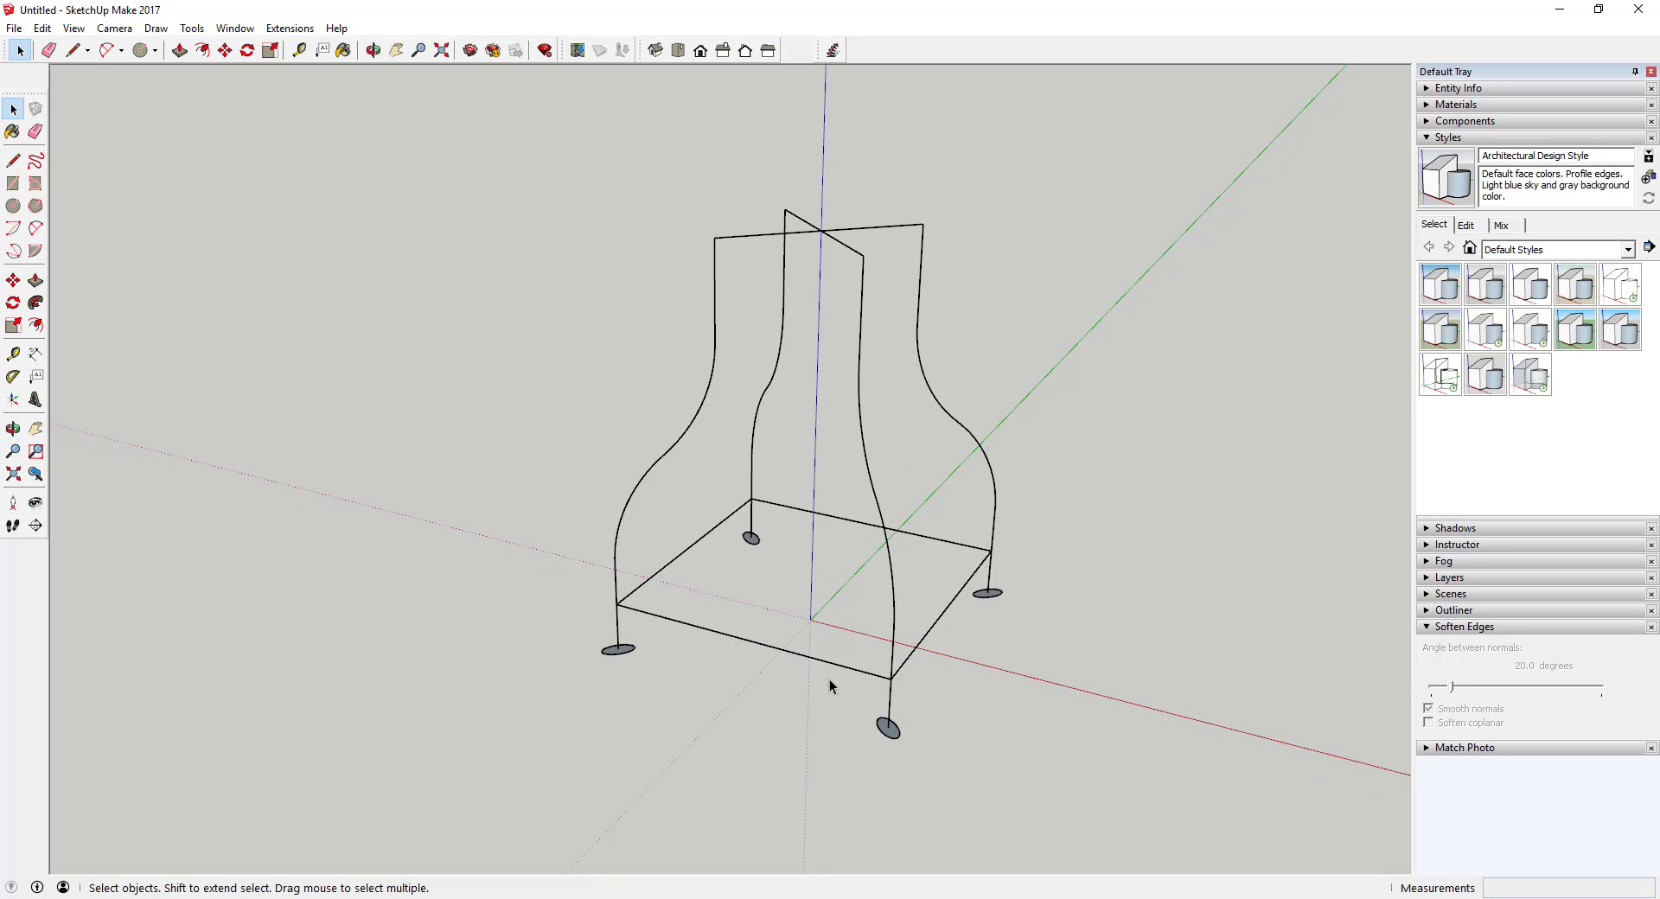
pyautogui.moveTo(829, 678); pyautogui.dragTo(820, 616, button='middle')
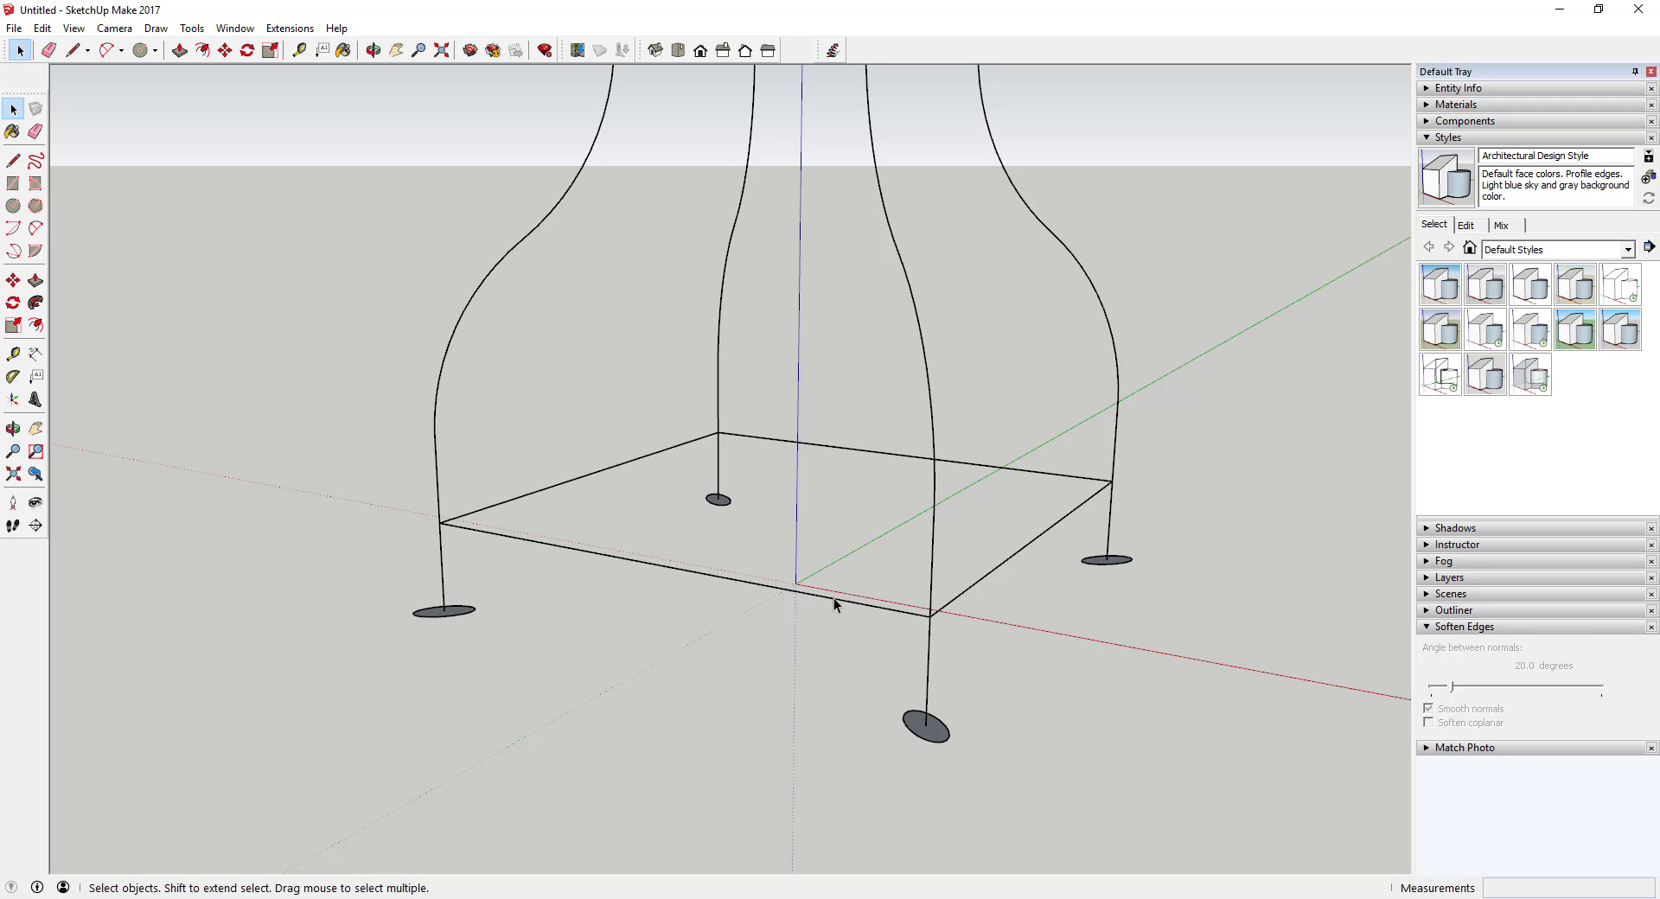
pyautogui.tripleClick(833, 598)
pyautogui.rightClick(834, 599)
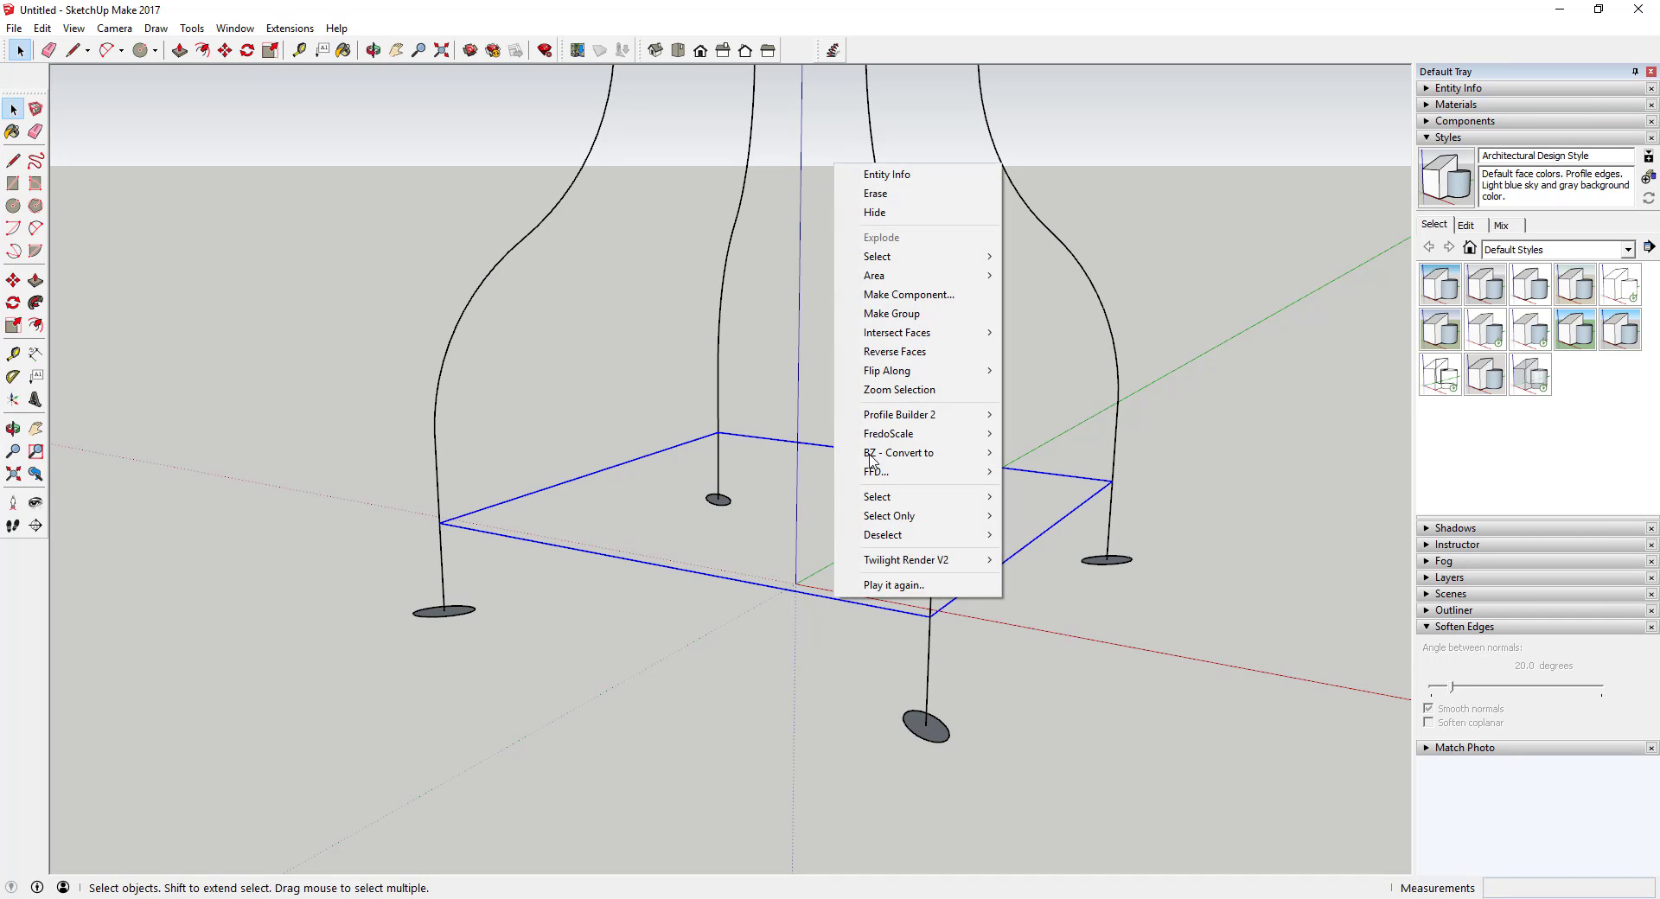
pyautogui.click(892, 313)
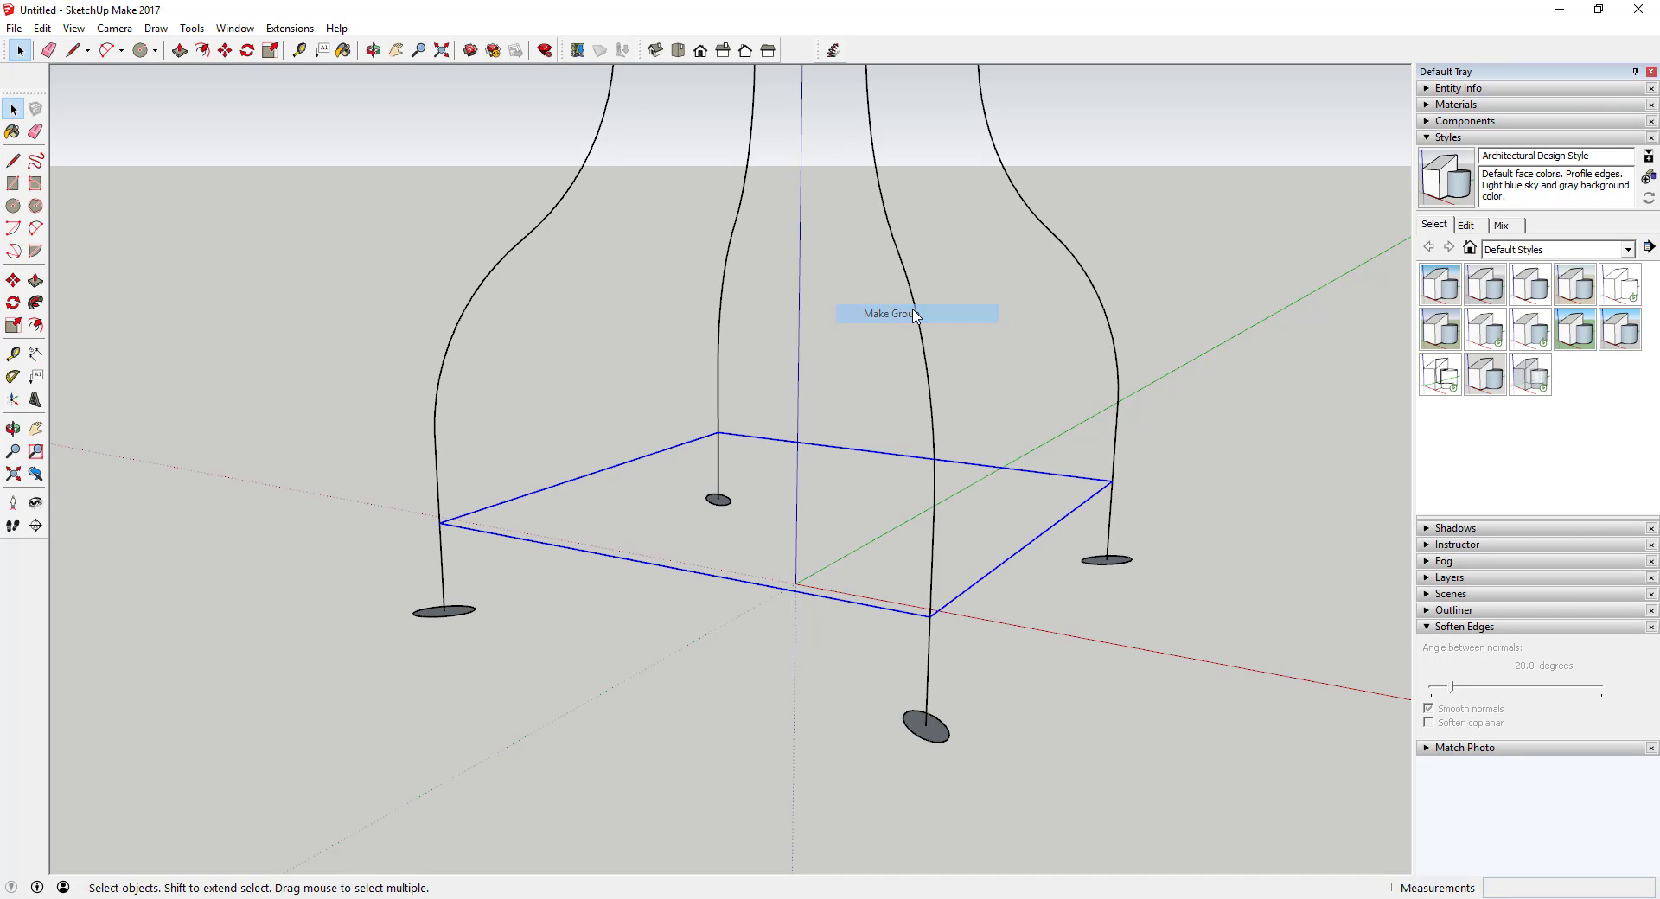
# Step: Copy the elliptical foot profile from inside the nearest Chair Leg component and paste it outside the component at that leg's corner of the rail square
pyautogui.doubleClick(933, 737)
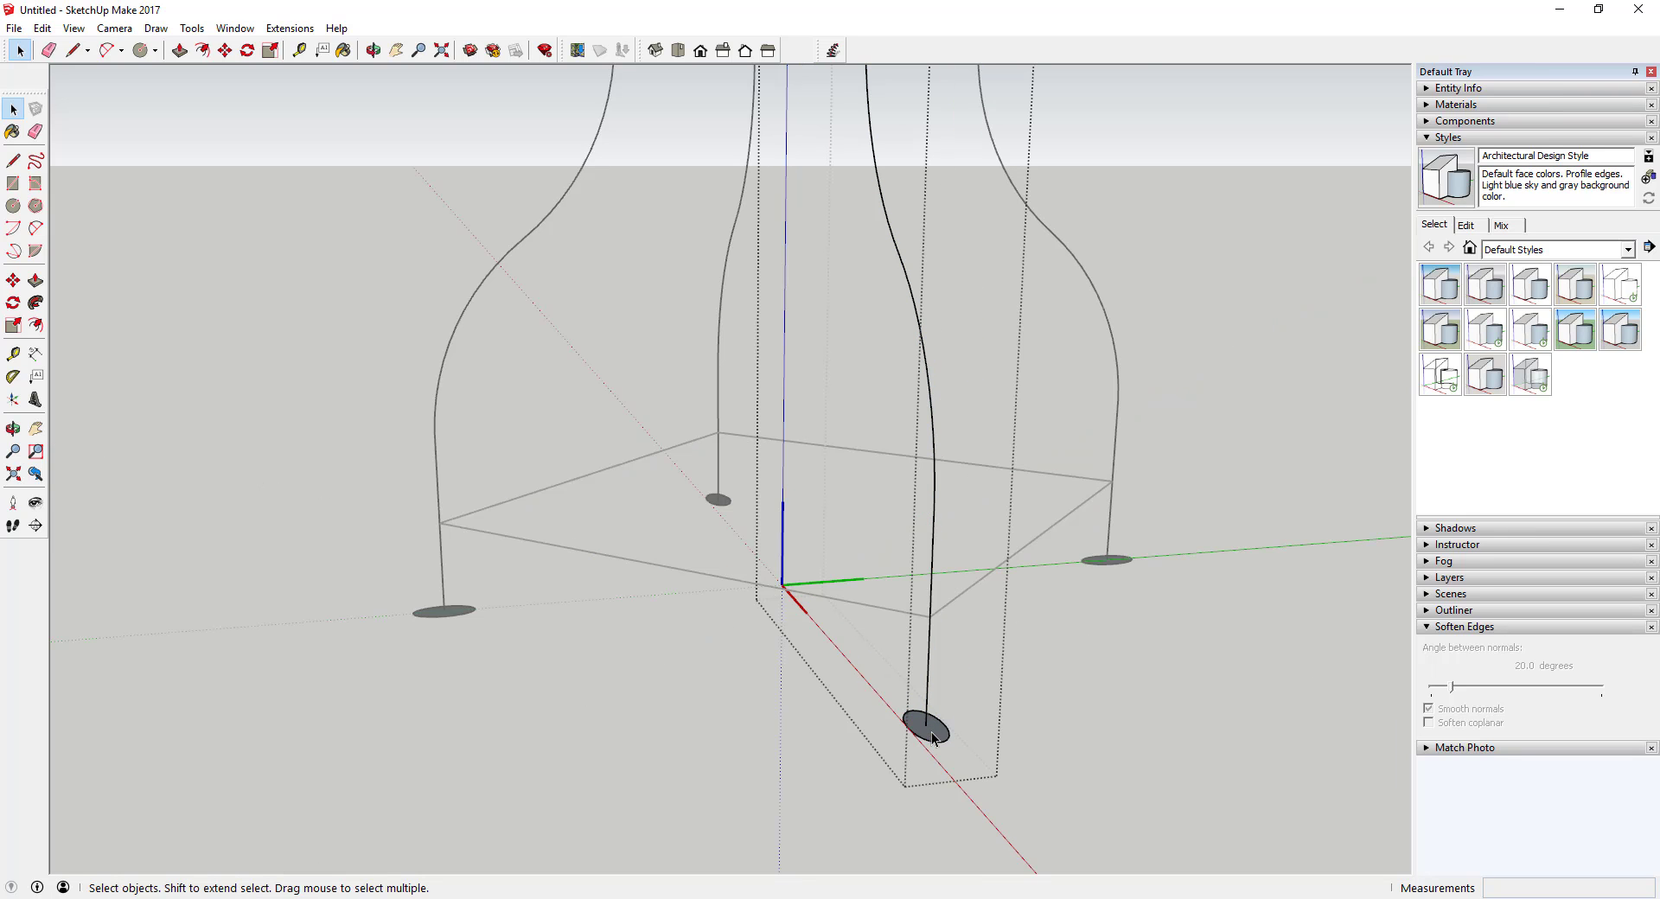
pyautogui.moveTo(869, 684); pyautogui.dragTo(1081, 837)
pyautogui.rightClick(934, 729)
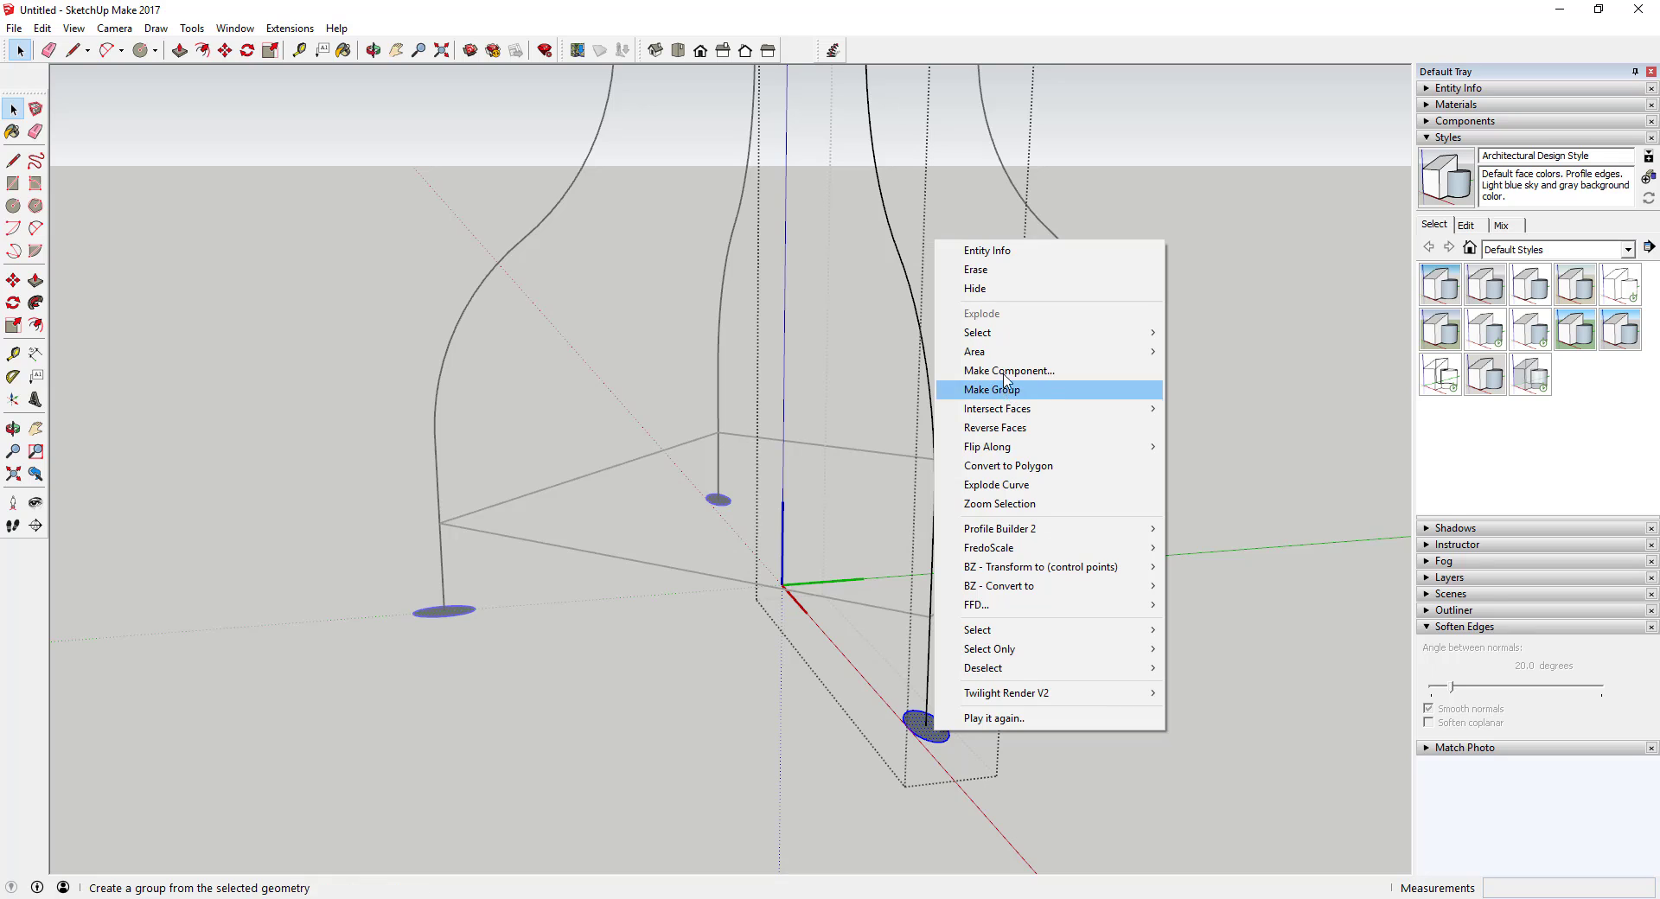
pyautogui.click(869, 666)
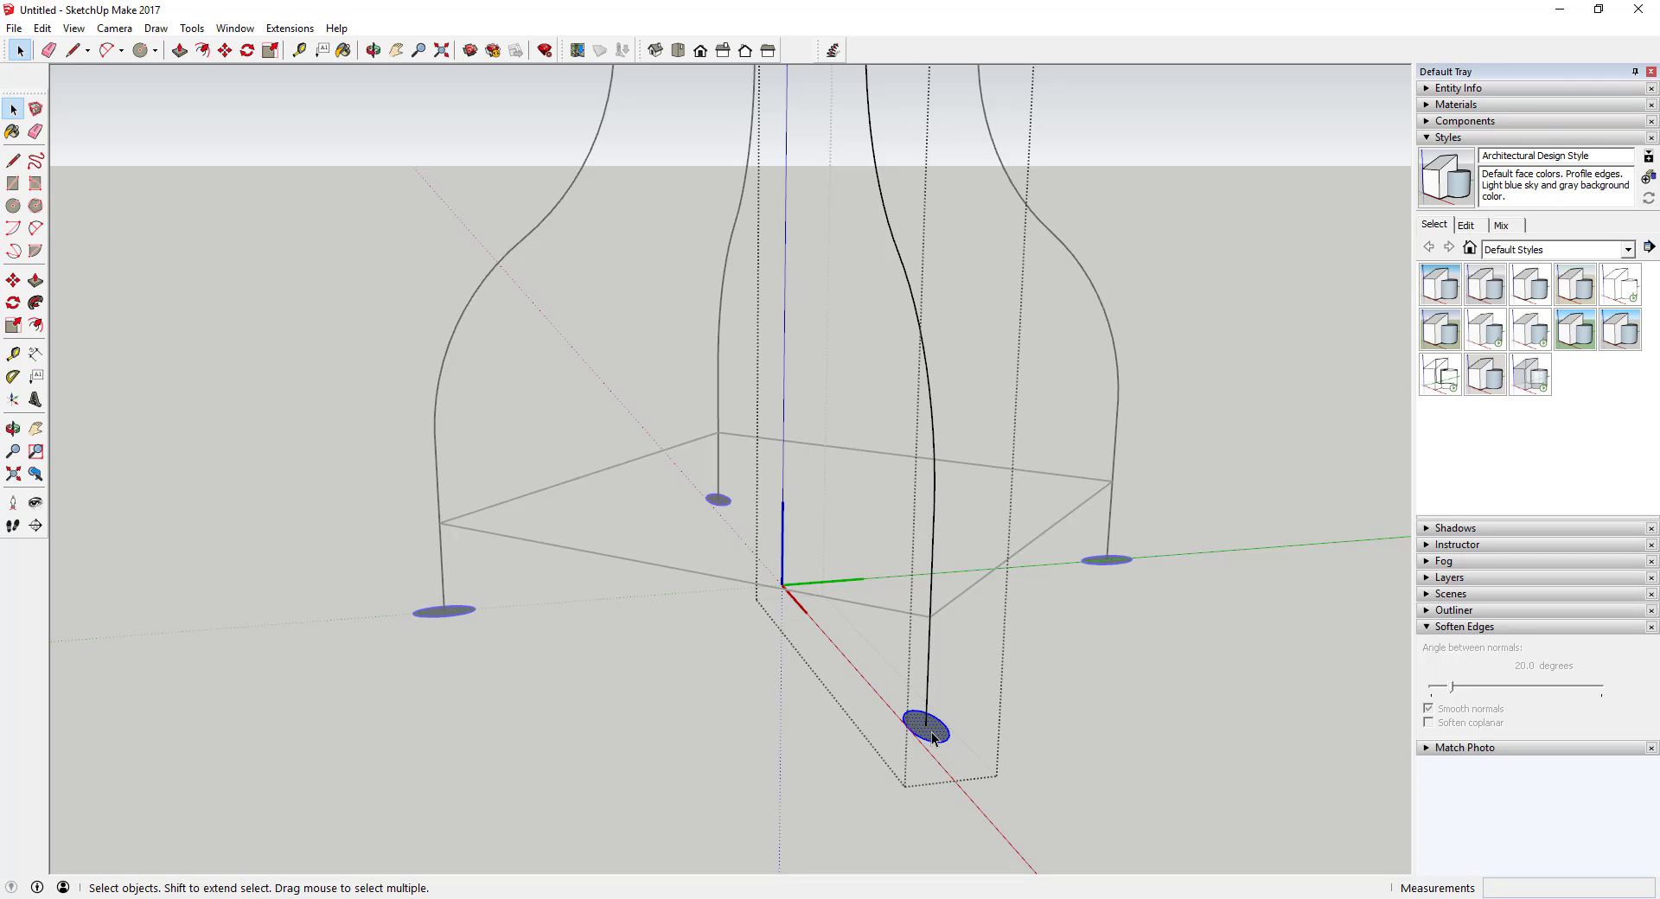
pyautogui.click(41, 28)
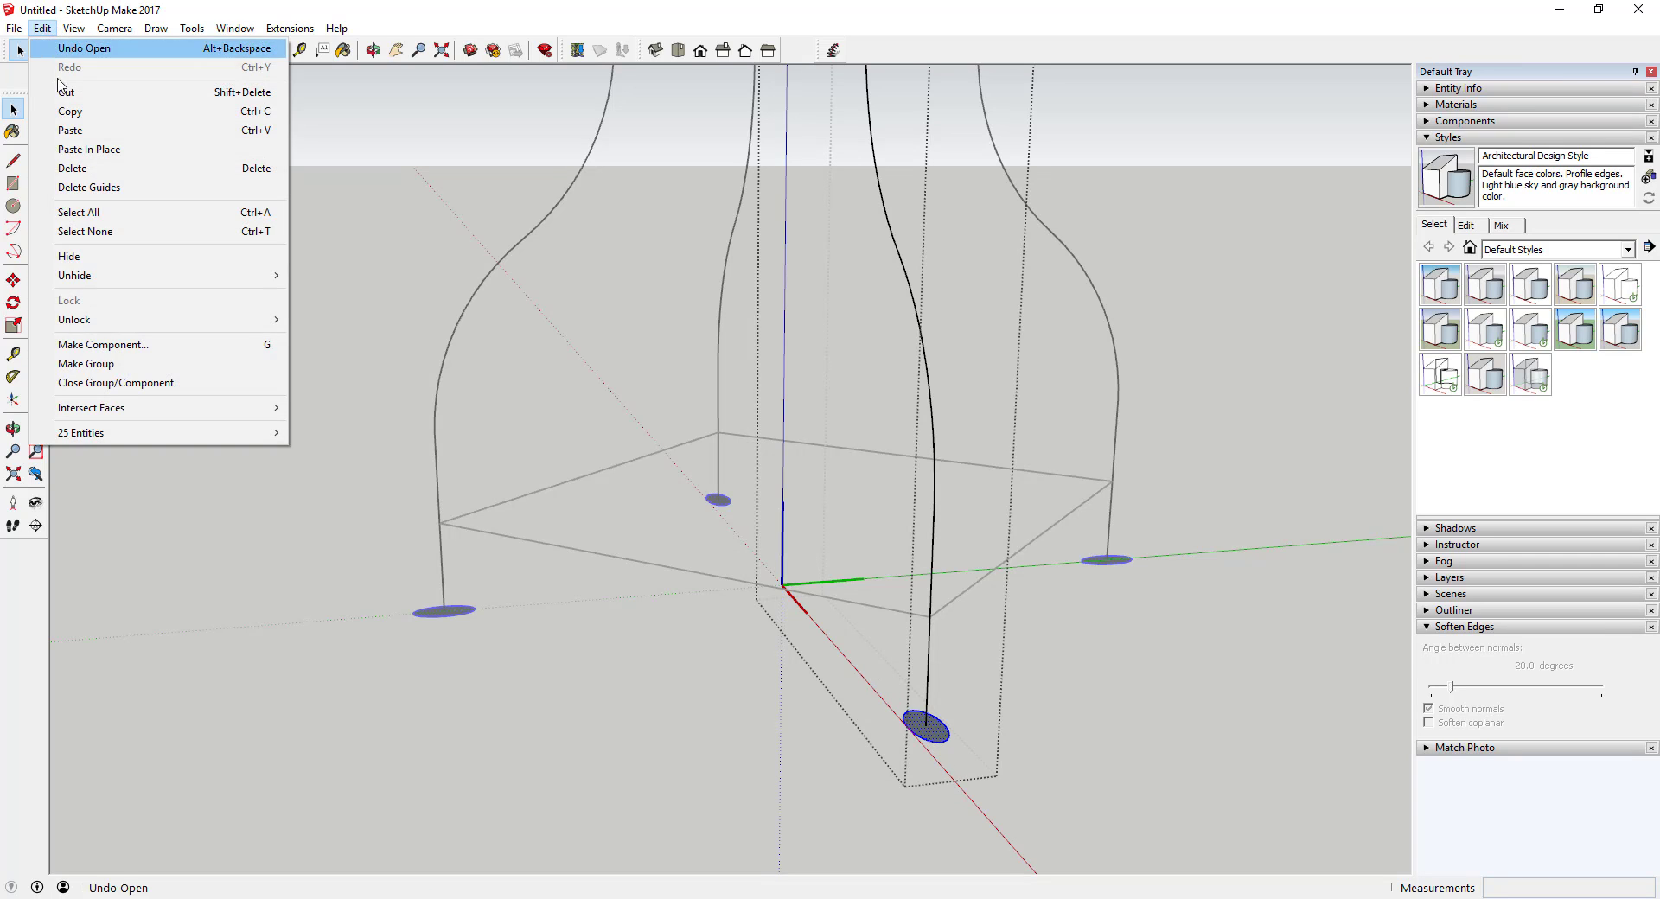
pyautogui.click(69, 111)
pyautogui.click(1107, 673)
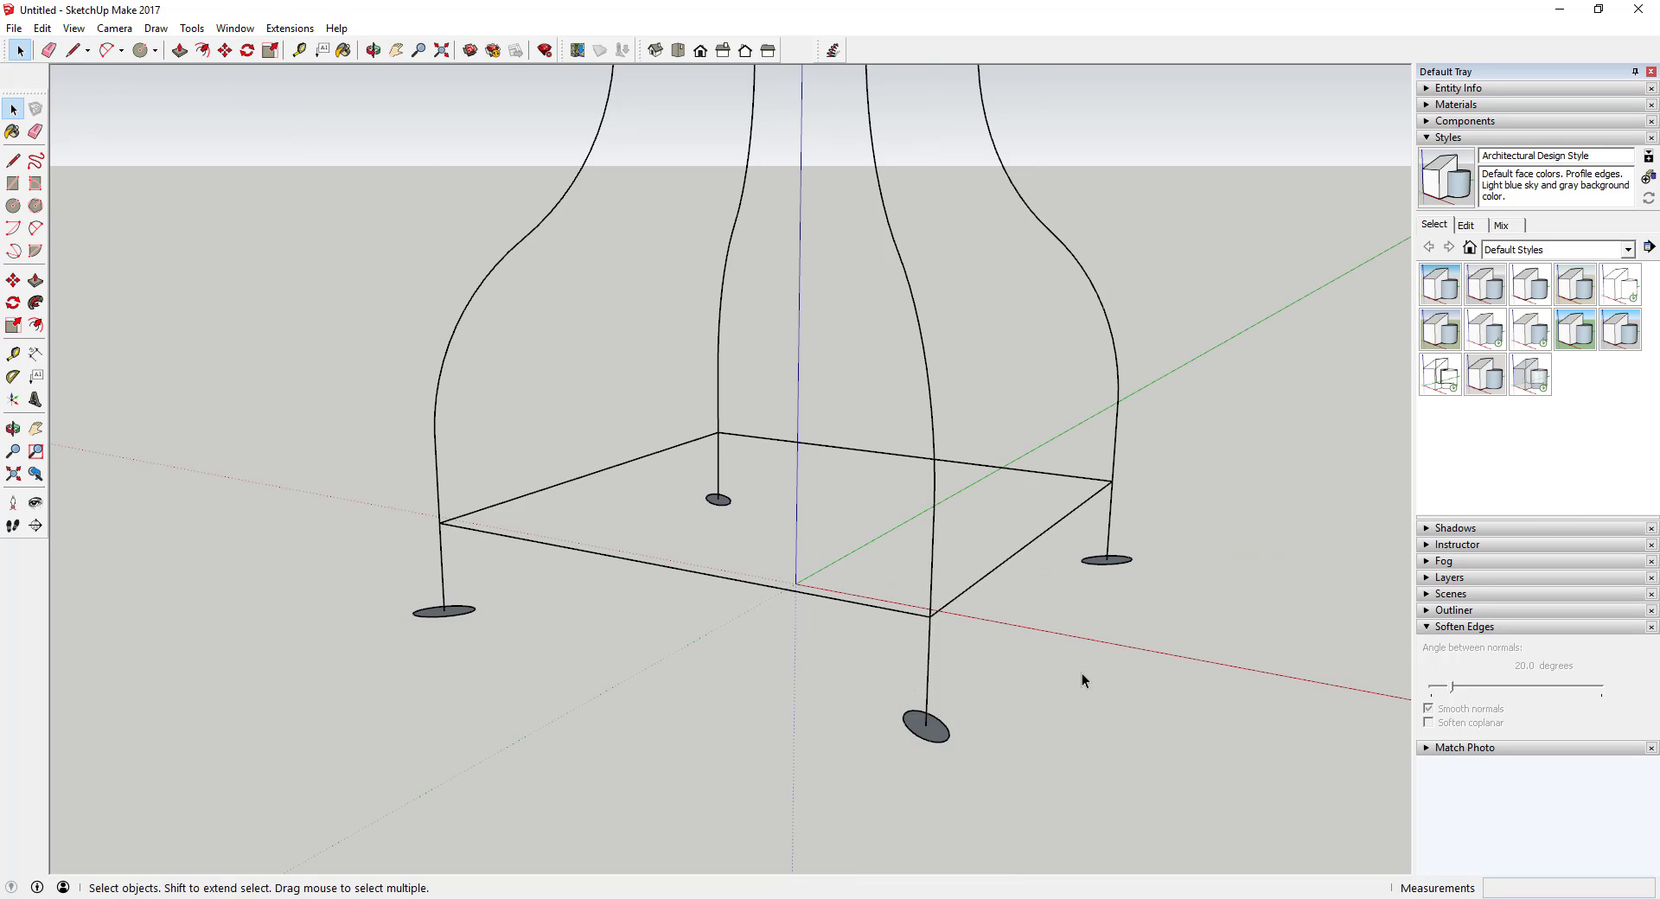
pyautogui.hotkey('ctrl', 'v')
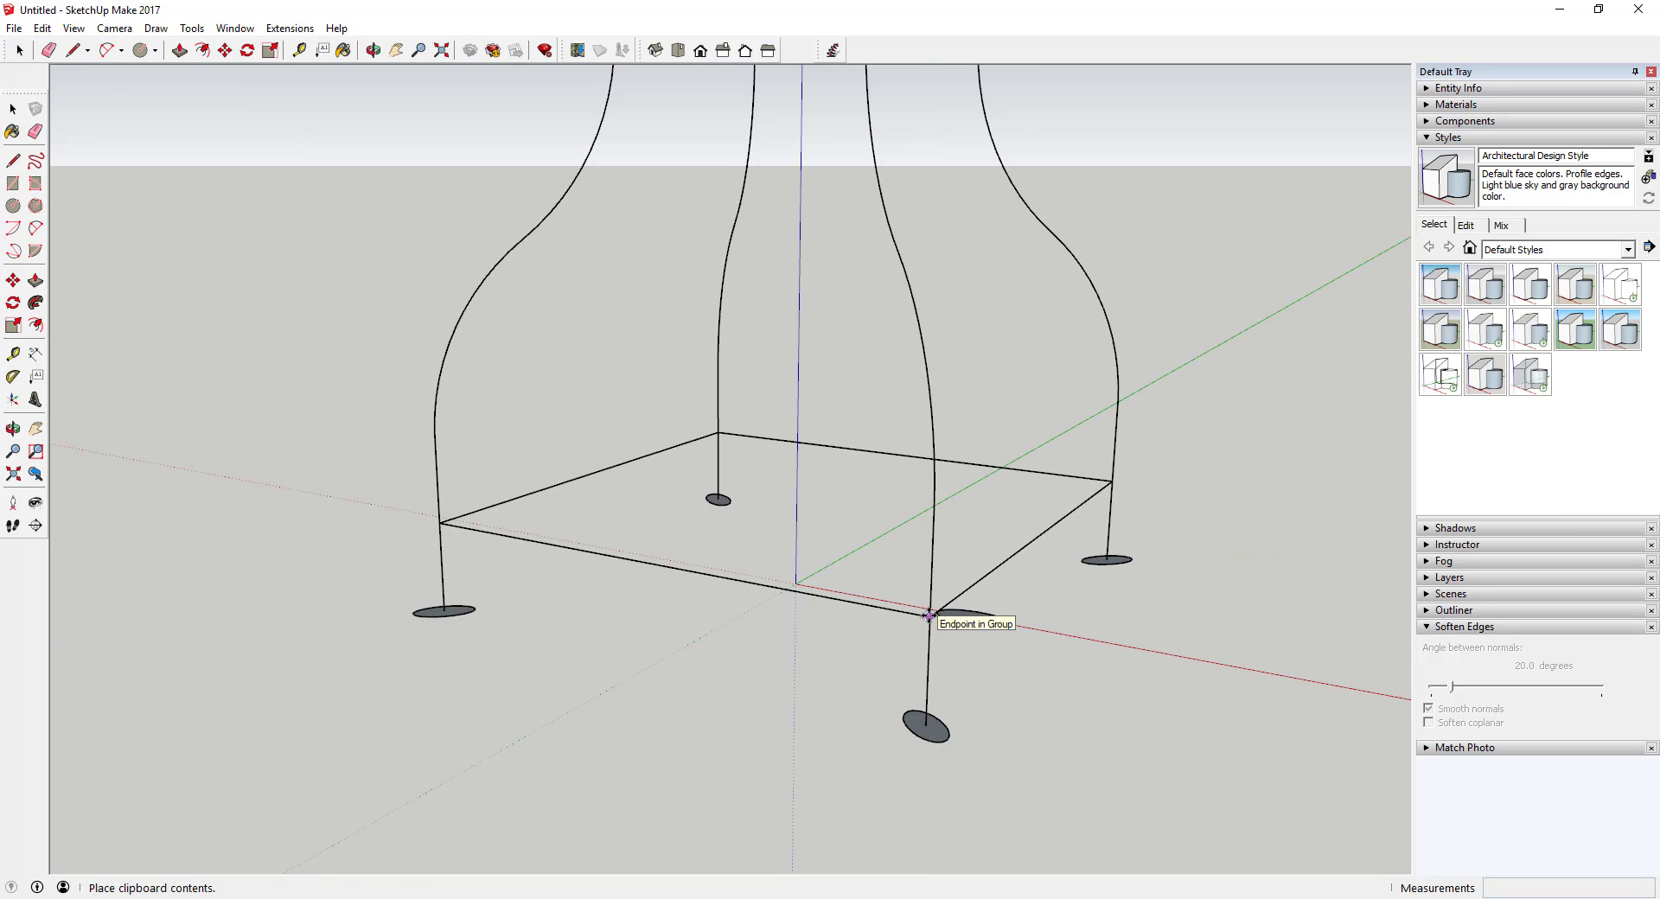
pyautogui.click(930, 610)
# Step: Rotate the pasted ellipse 90° about its end point near the corner so that it stands upright
pyautogui.scroll(5, 930, 610)
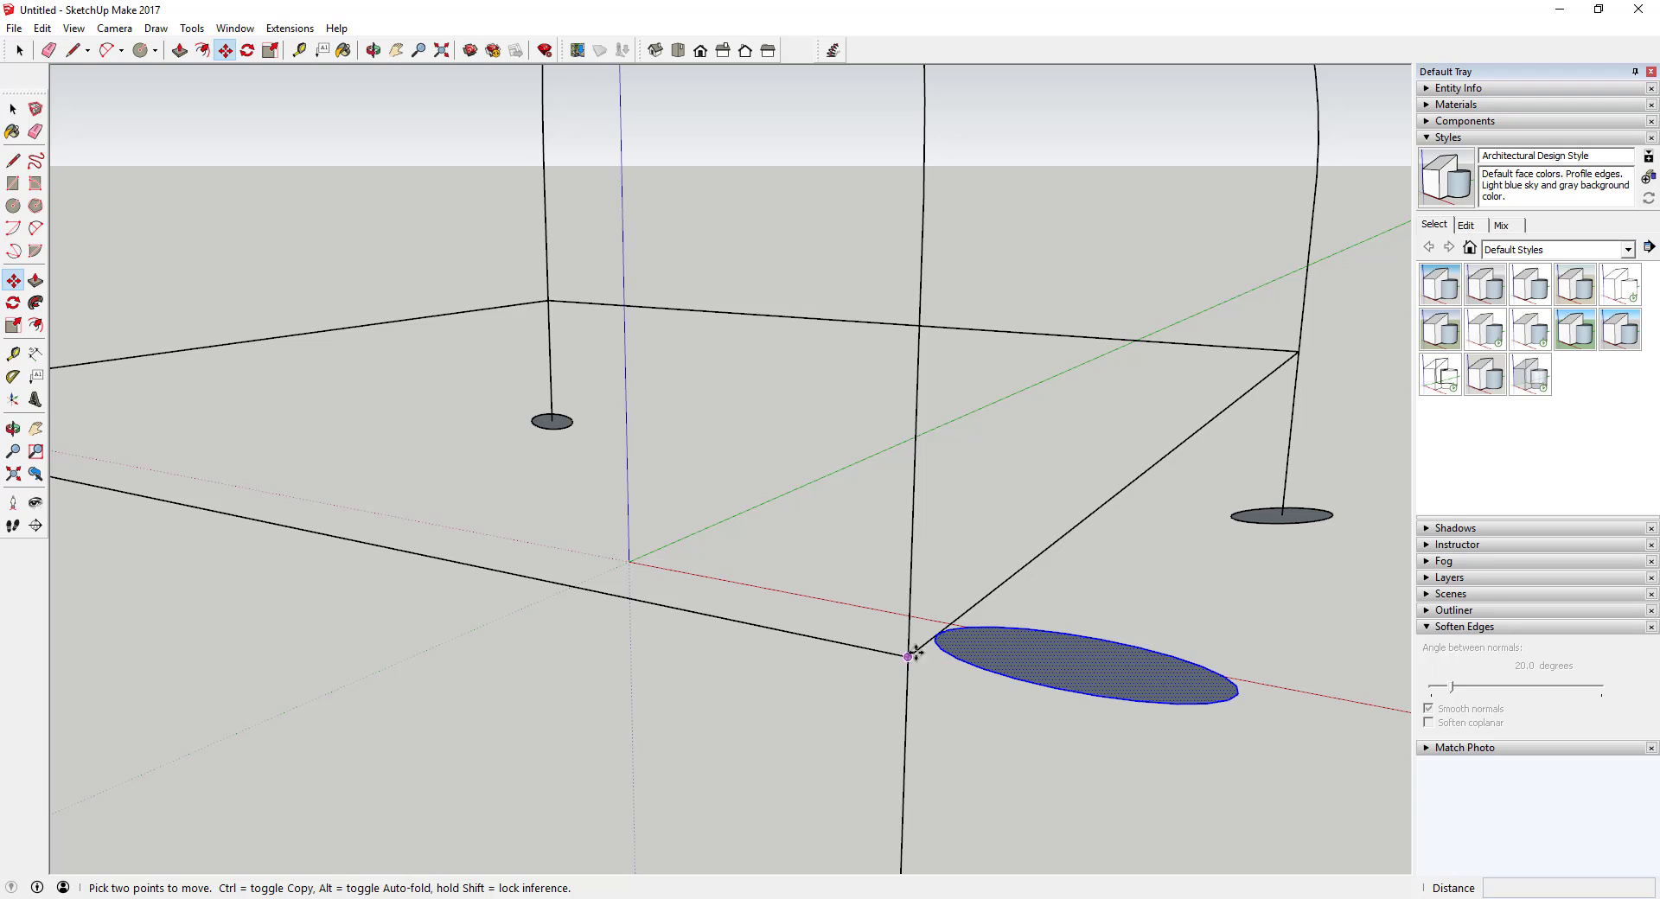
pyautogui.press('q')
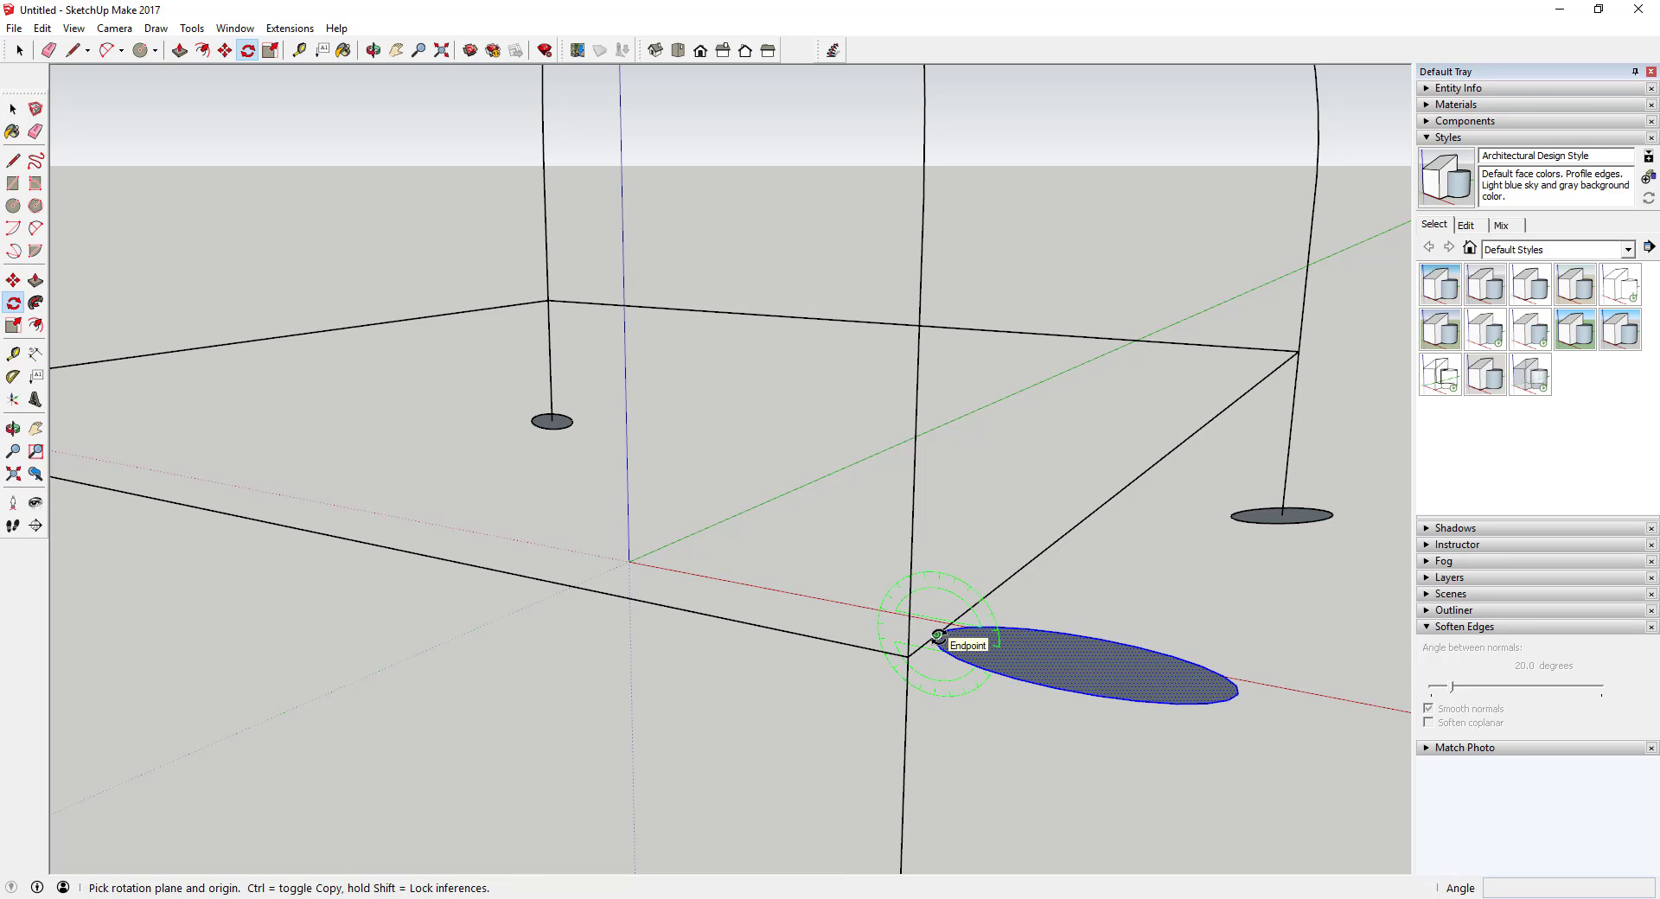
pyautogui.click(936, 635)
pyautogui.click(1214, 655)
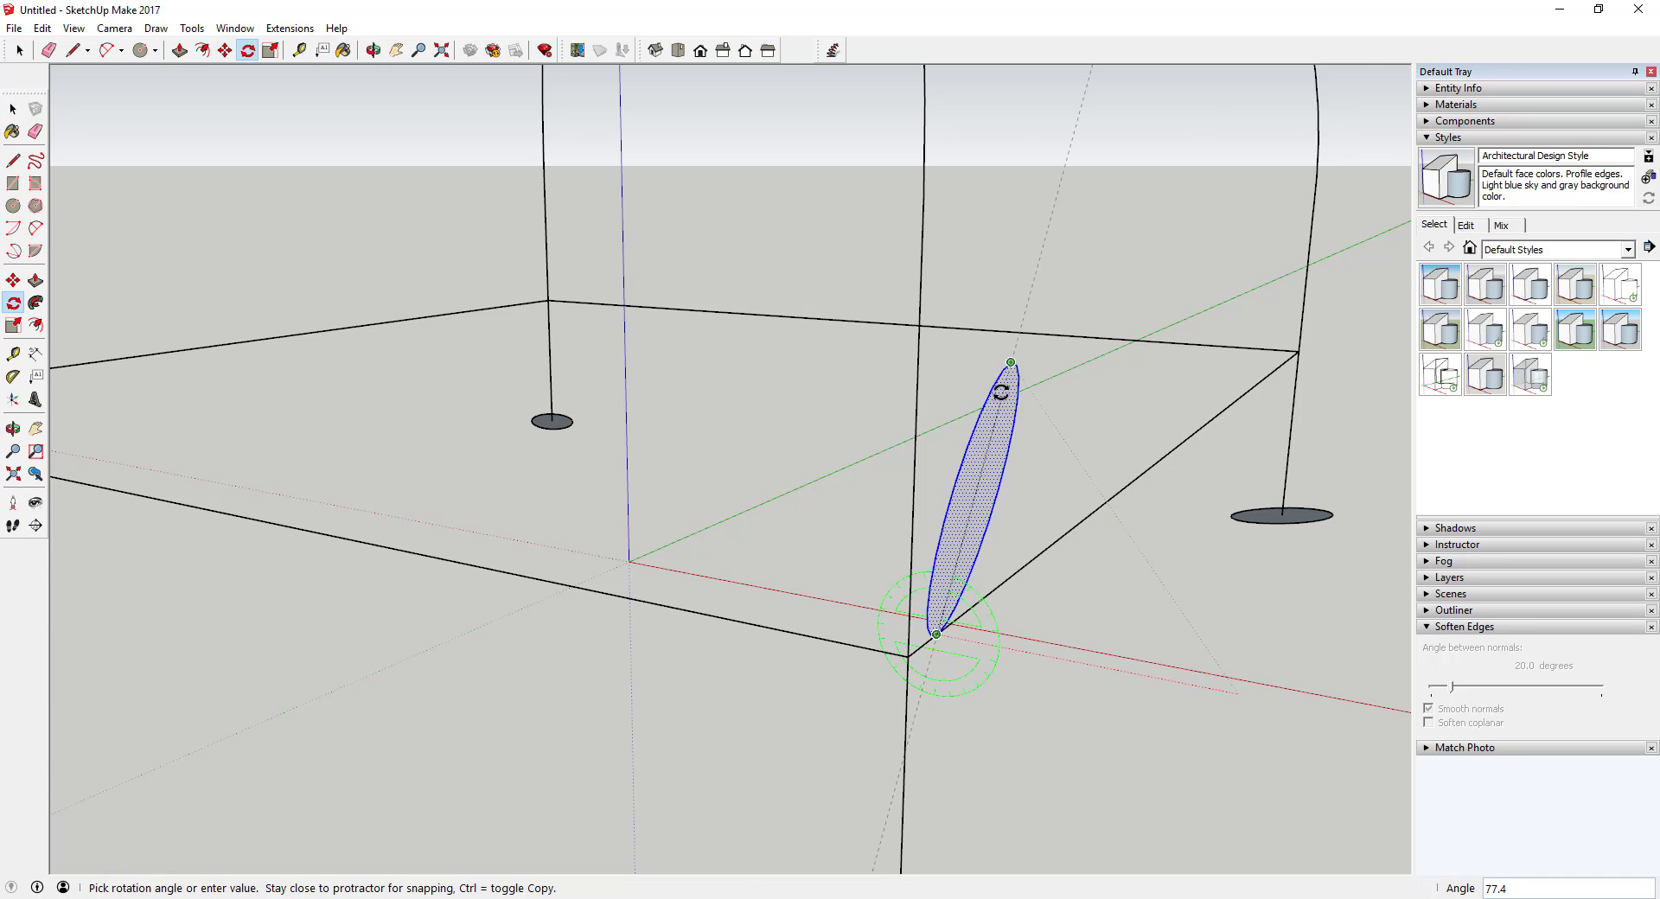
pyautogui.click(949, 352)
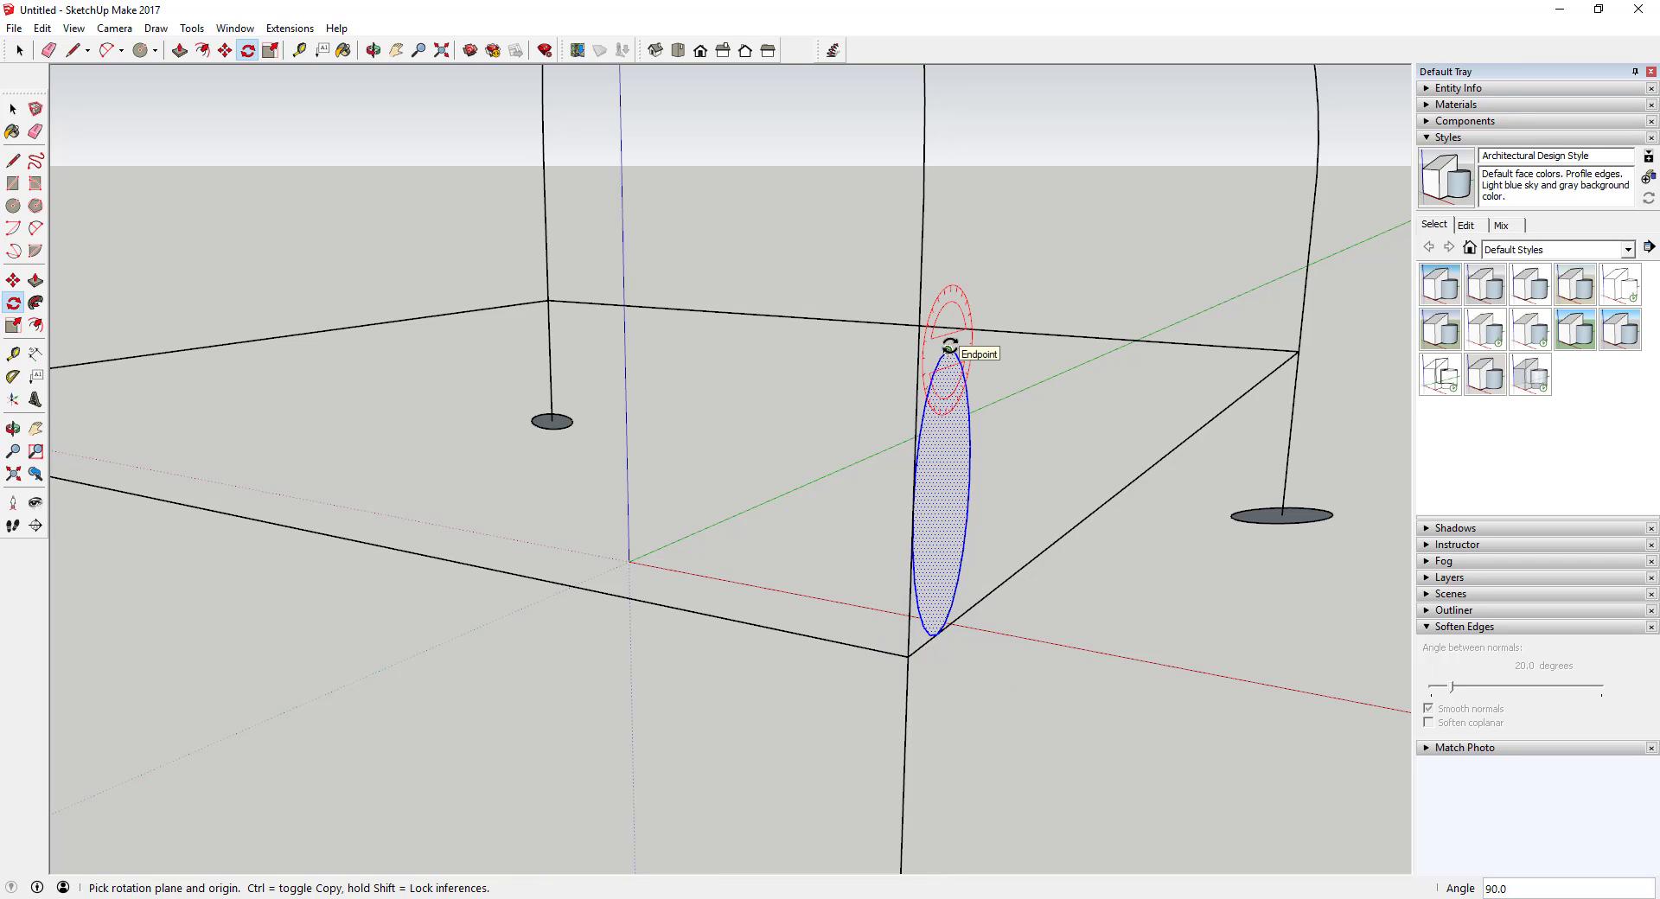
# Step: Rotate the upright ellipse 90° about the vertical axis through its topmost point
pyautogui.click(949, 349)
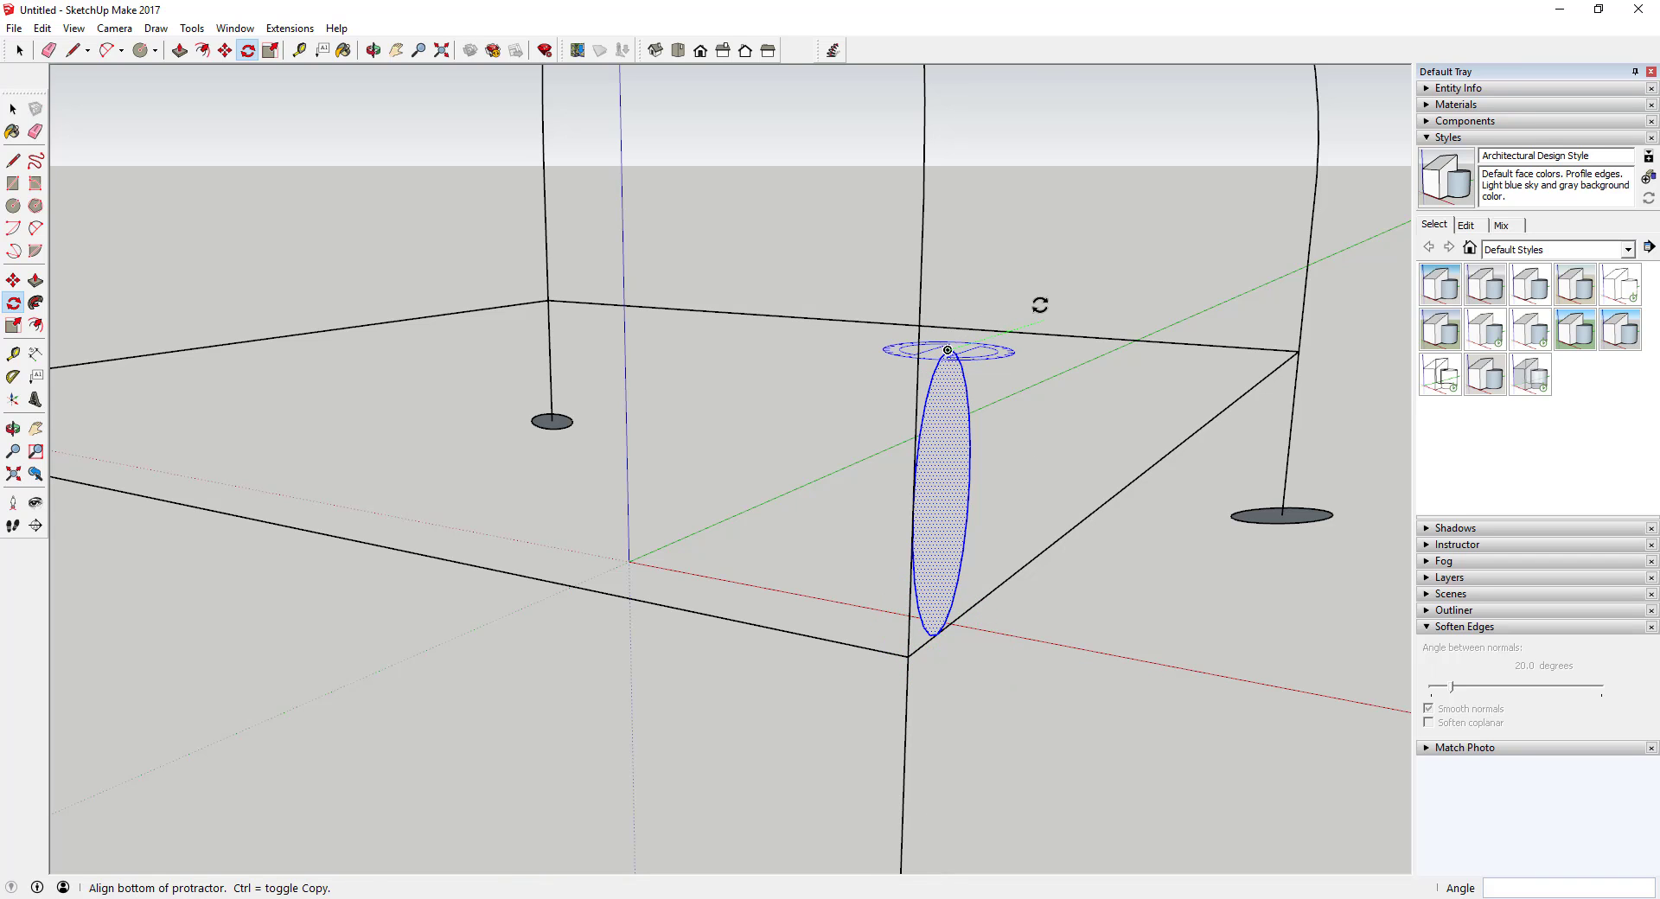
pyautogui.click(1041, 309)
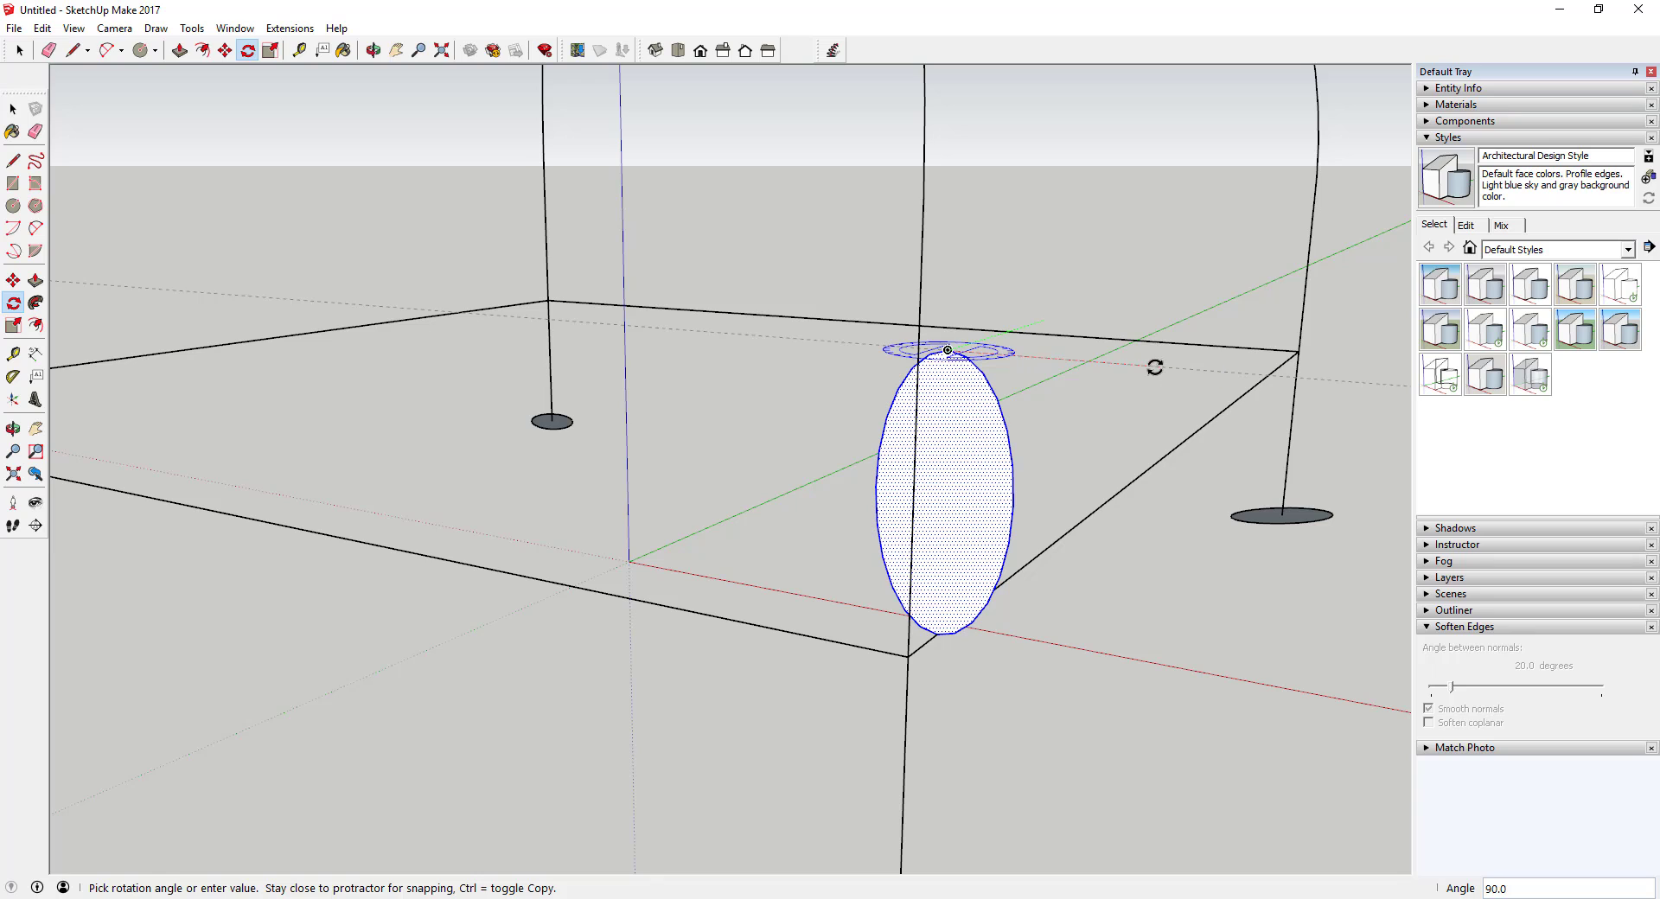
pyautogui.click(1155, 366)
pyautogui.press('space')
# Step: Move the ellipse straight down until the rail line passes through its centre
pyautogui.press('m')
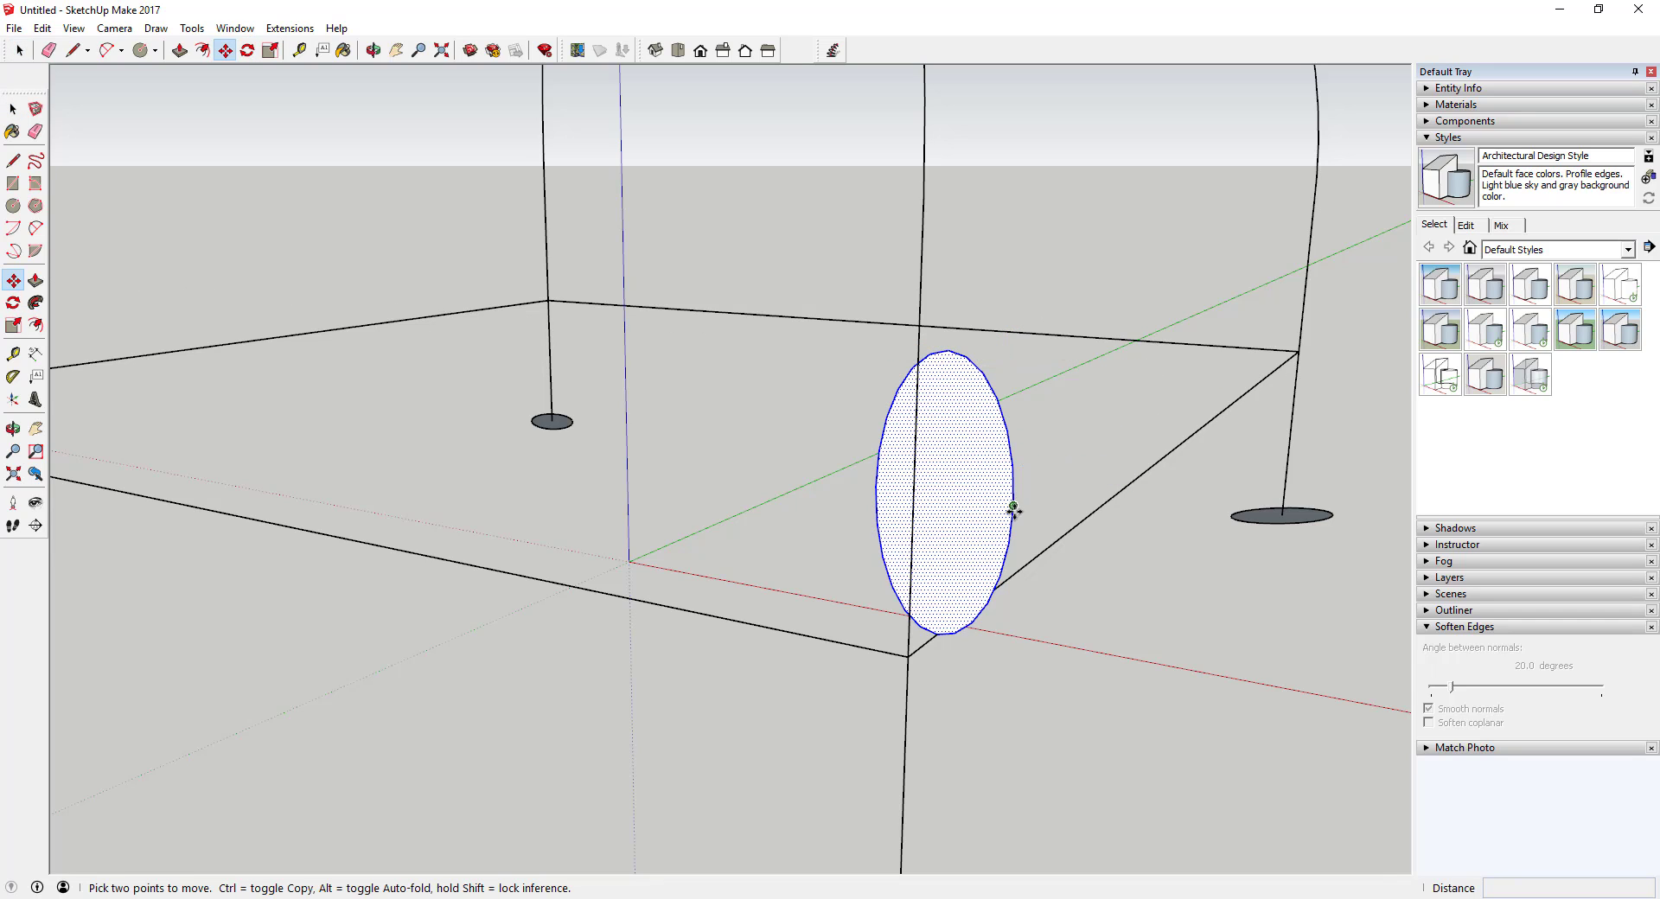
pyautogui.click(1013, 509)
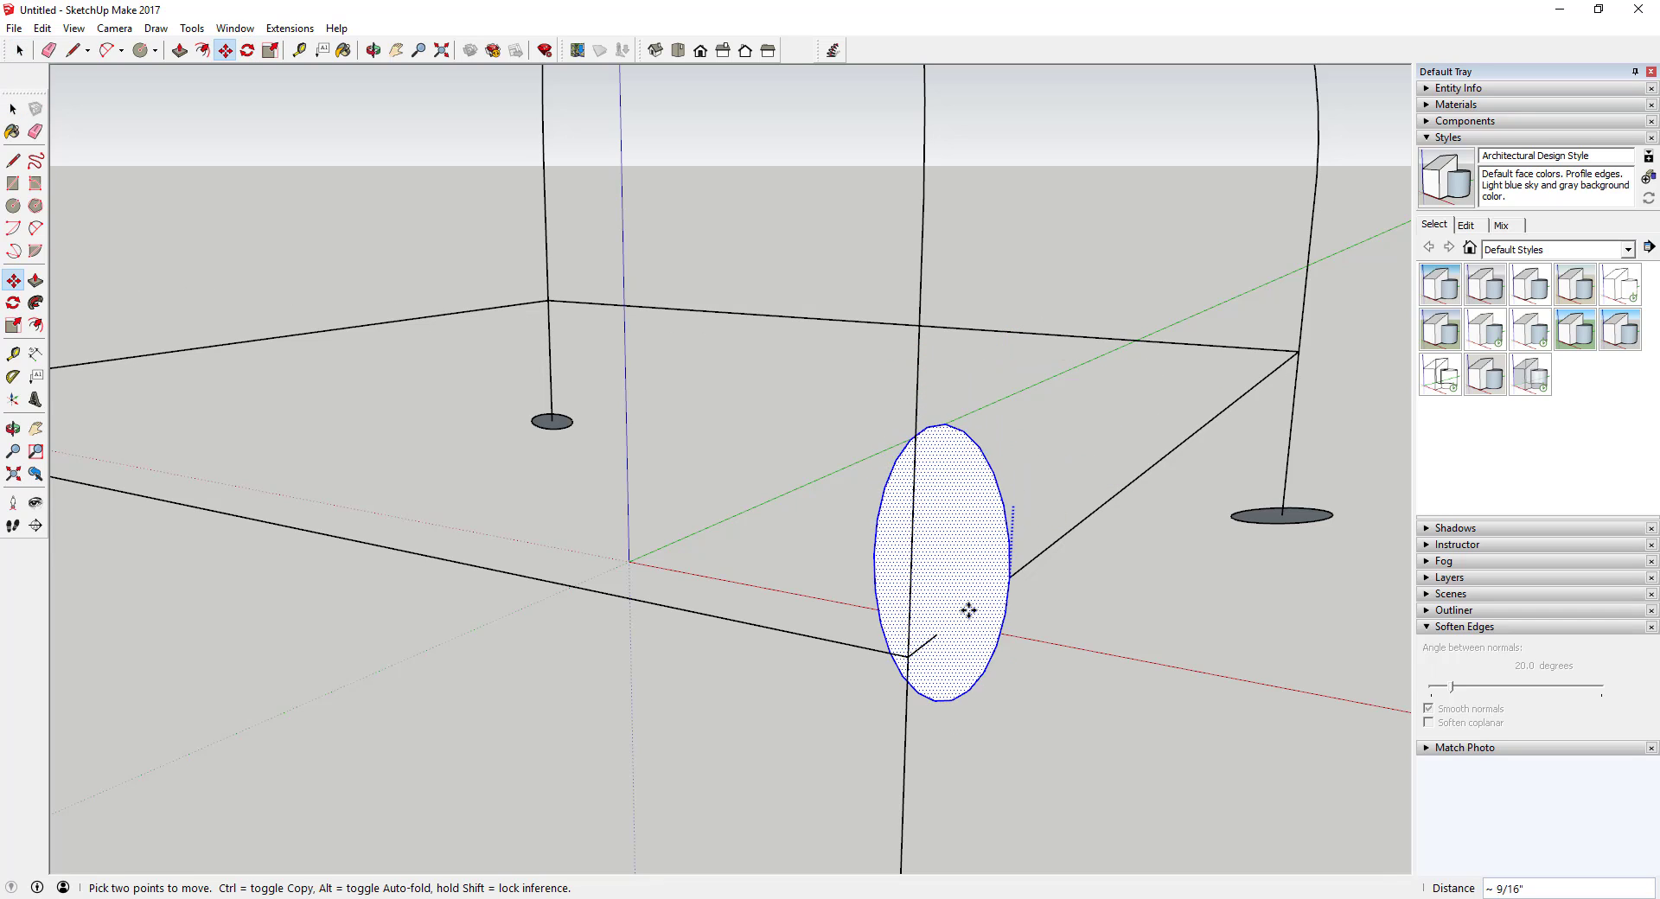
pyautogui.press('o')
pyautogui.moveTo(908, 655); pyautogui.dragTo(1156, 484)
pyautogui.moveTo(1155, 484); pyautogui.dragTo(941, 635, button='middle')
pyautogui.click(941, 635)
pyautogui.press('space')
pyautogui.scroll(-3, 1070, 619)
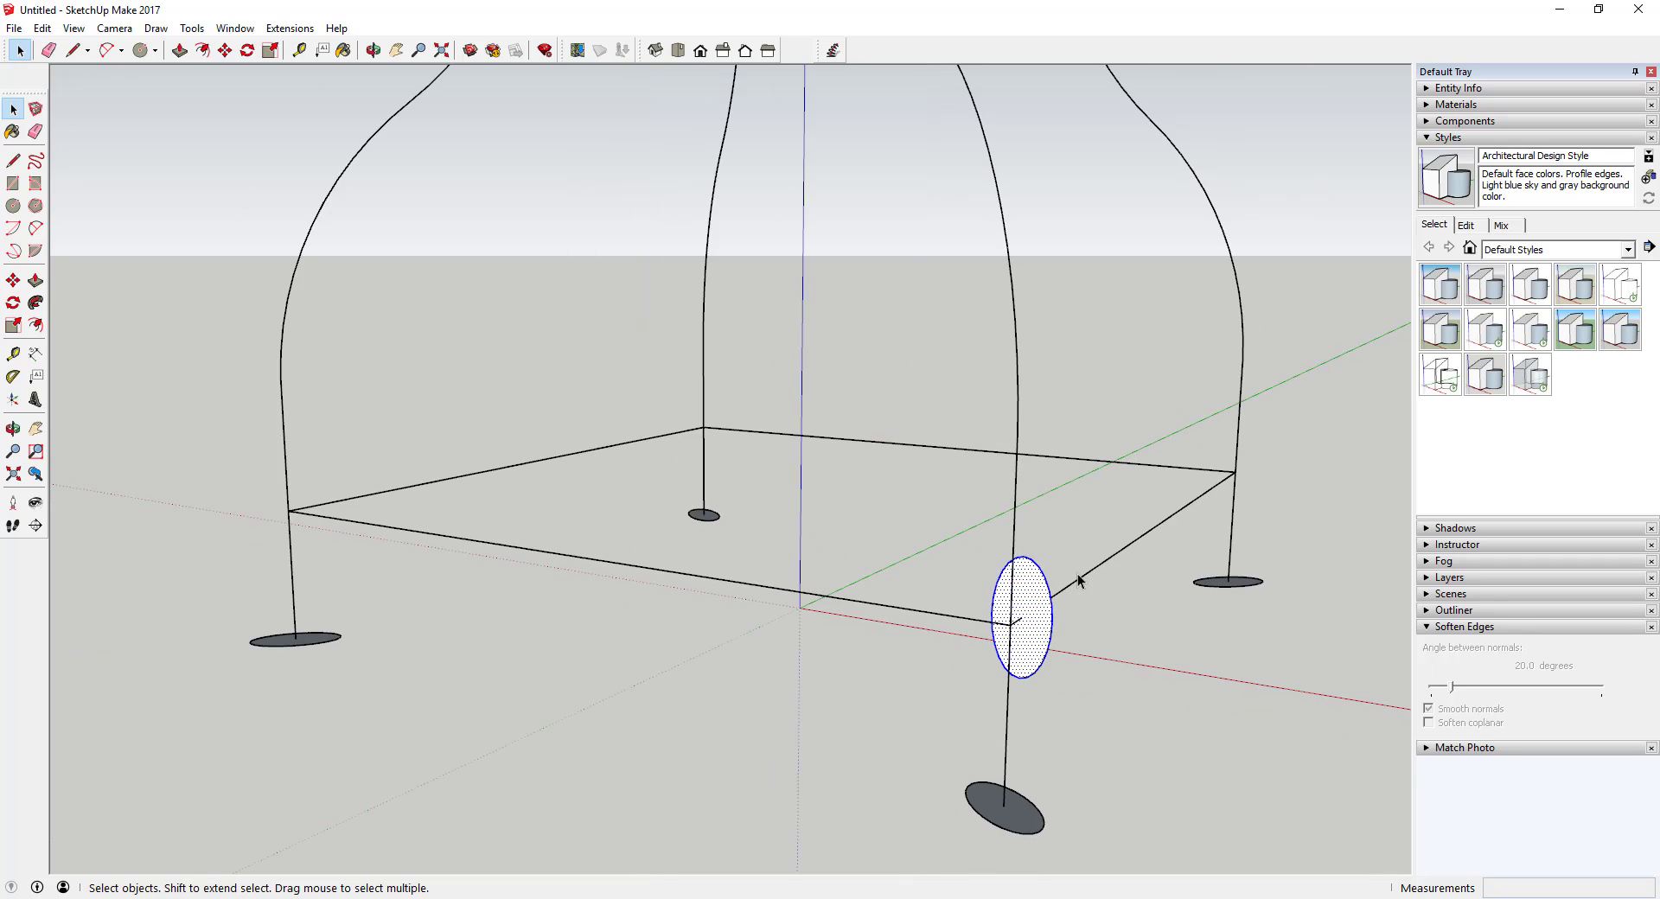
# Step: Explode the group of four connecting rail lines
pyautogui.click(1086, 582)
pyautogui.rightClick(1086, 582)
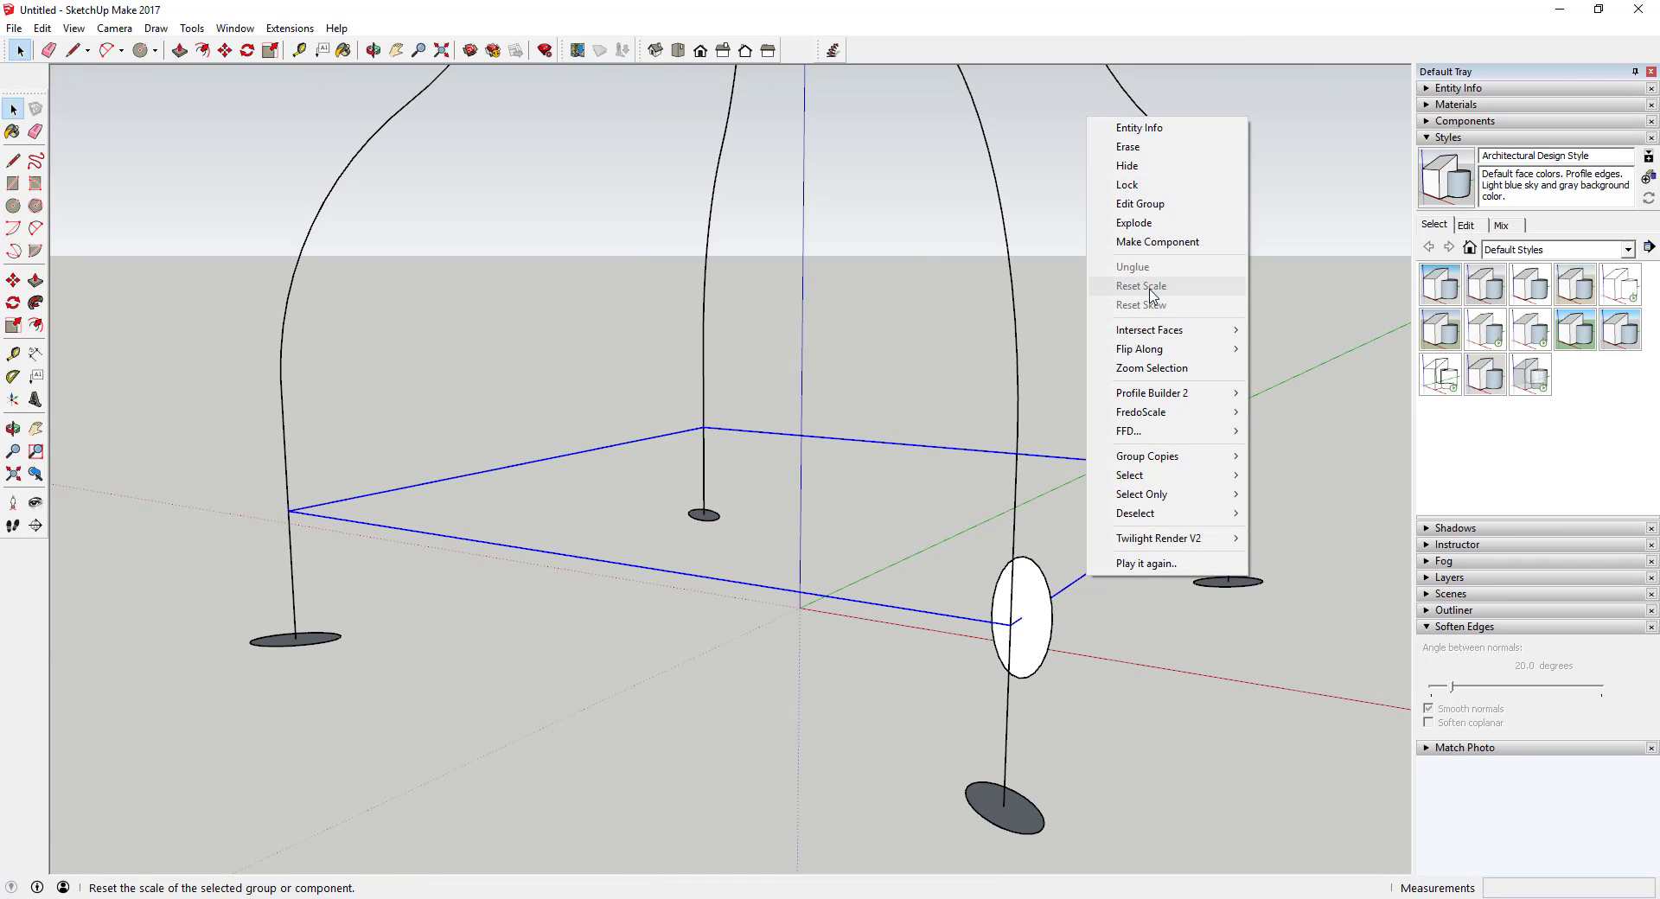
pyautogui.click(1159, 223)
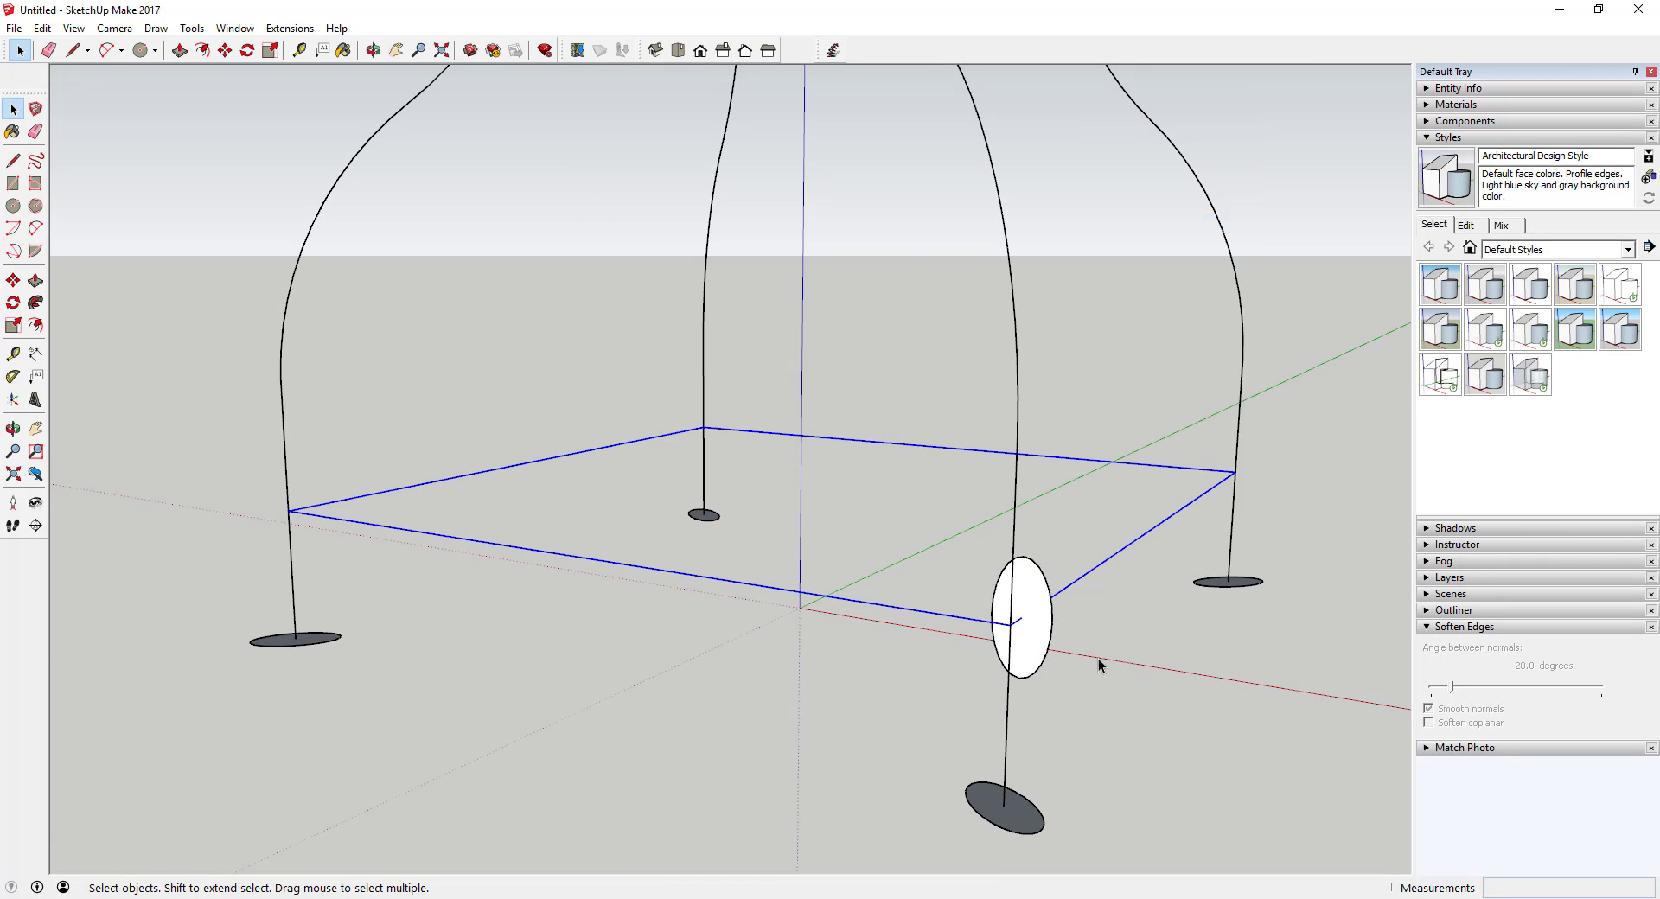
# Step: Sweep the ellipse along the closed square of rail lines with Follow Me
pyautogui.scroll(2, 1029, 609)
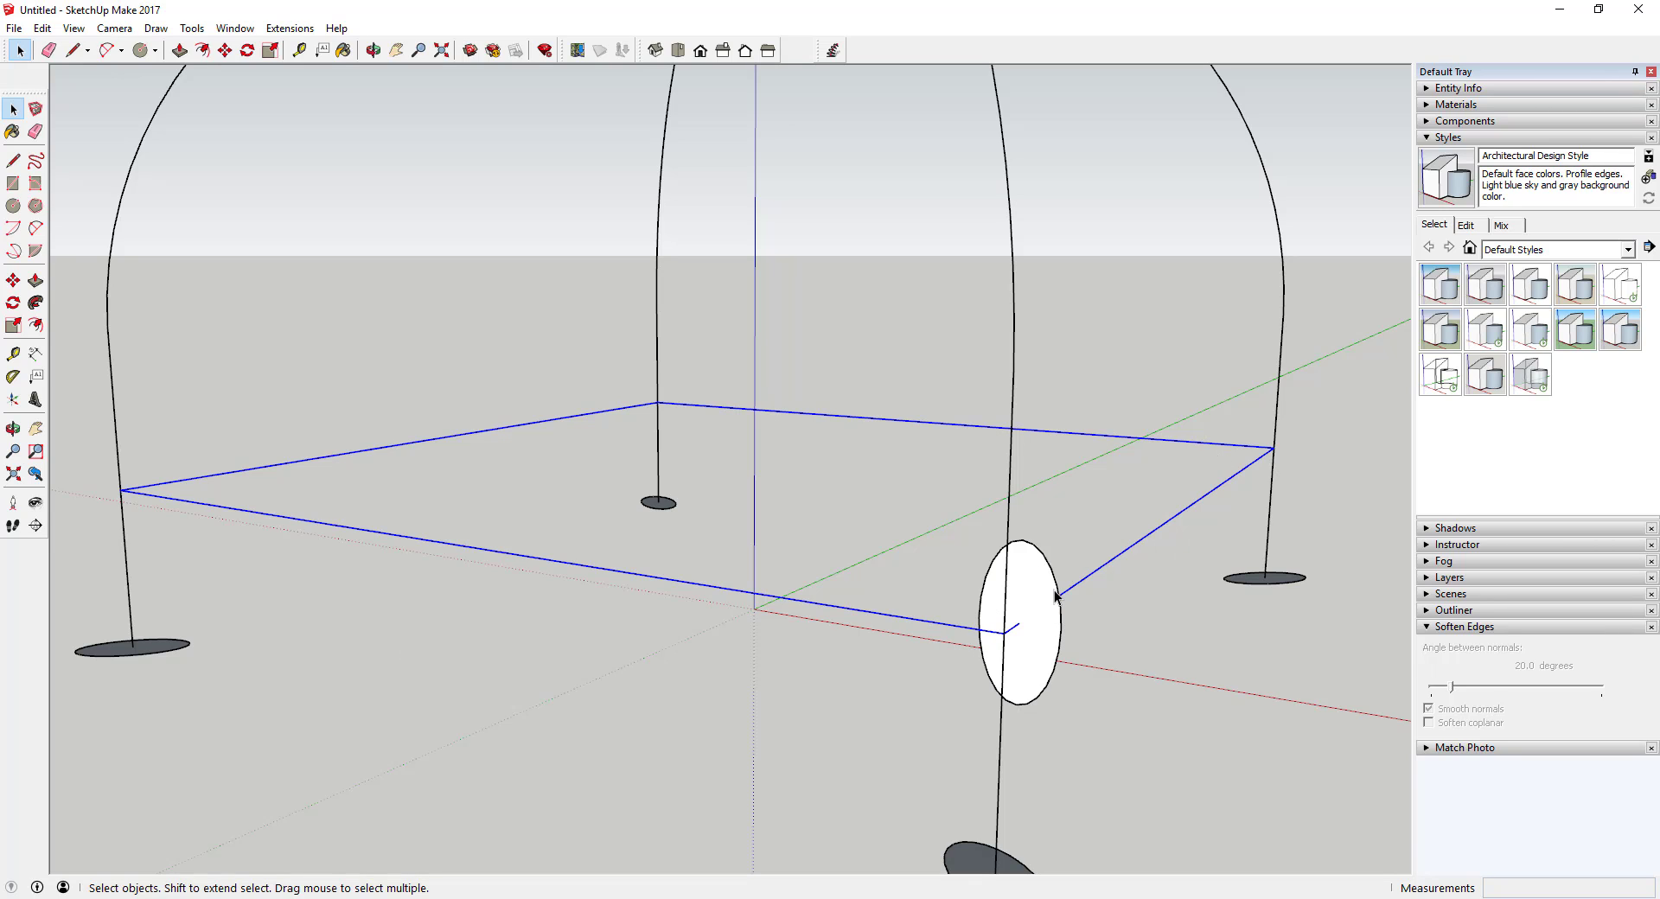
pyautogui.doubleClick(999, 562)
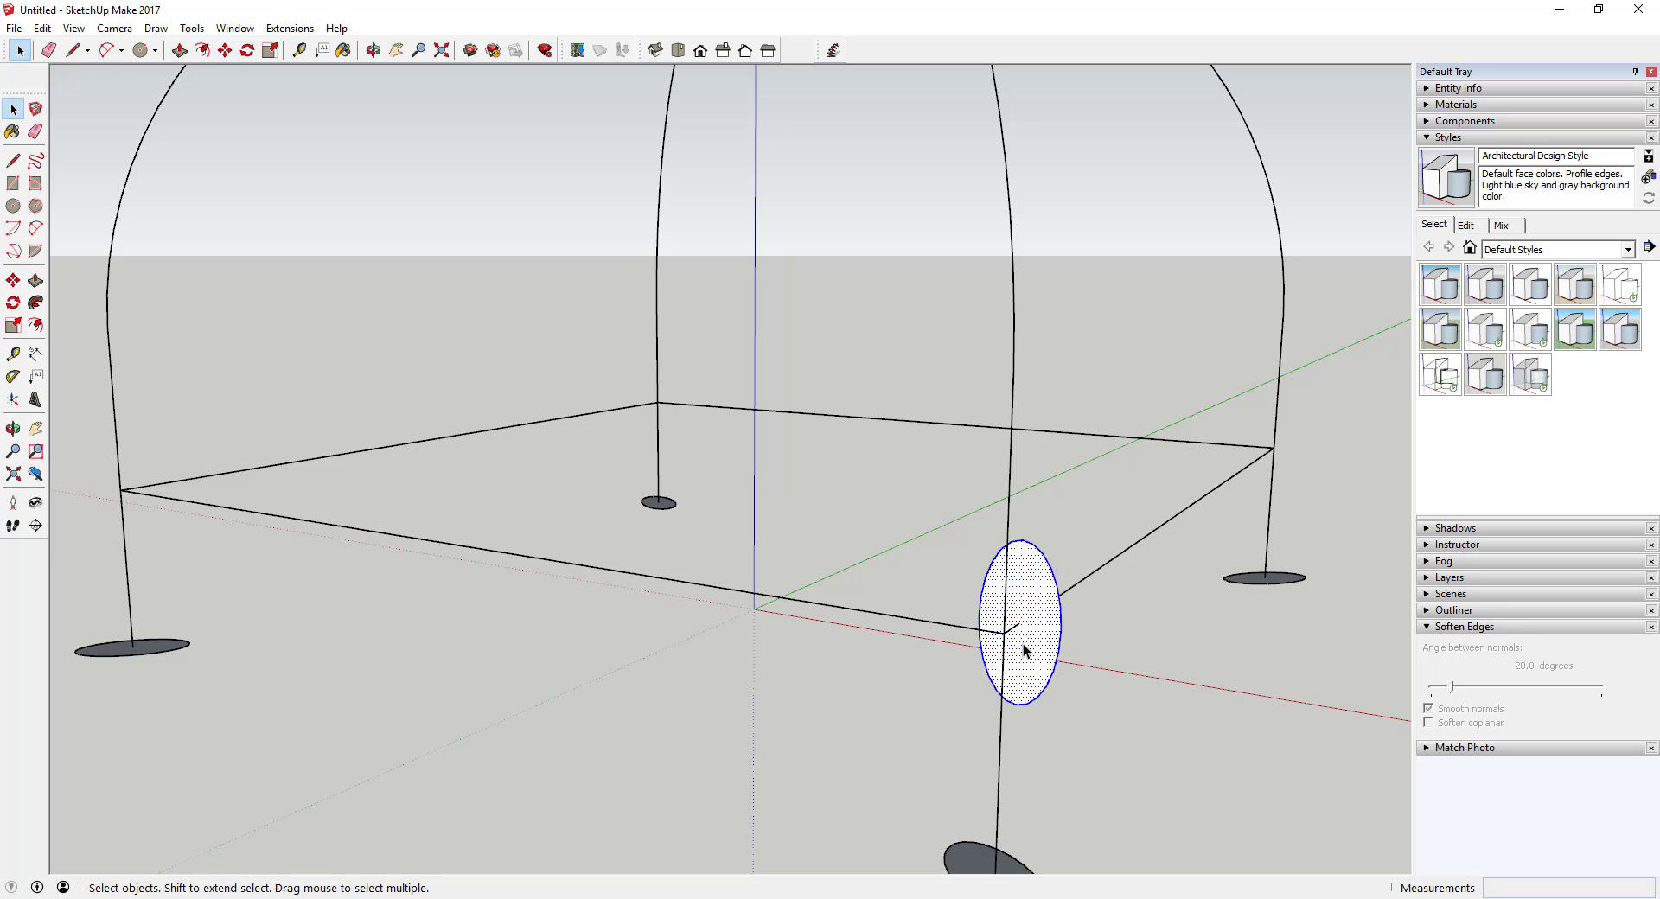
pyautogui.moveTo(1023, 645)
pyautogui.mouseDown(button='middle')
pyautogui.moveTo(901, 685)
pyautogui.moveTo(1029, 640)
pyautogui.mouseUp(button='middle')
pyautogui.click(1087, 585)
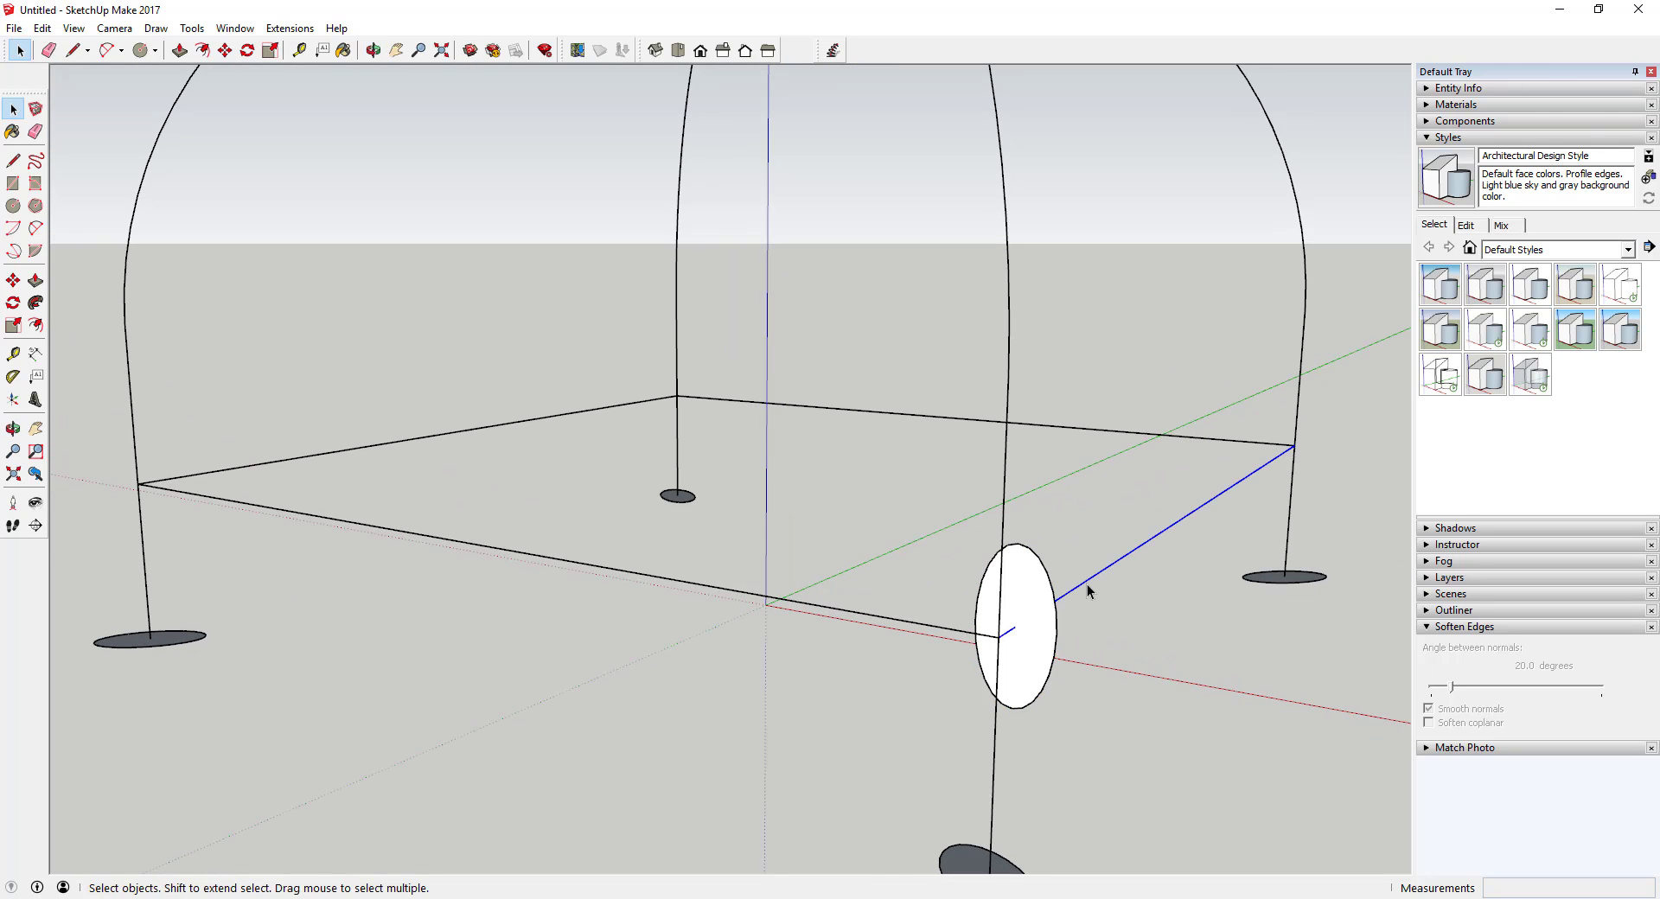
pyautogui.tripleClick(1087, 584)
pyautogui.click(36, 303)
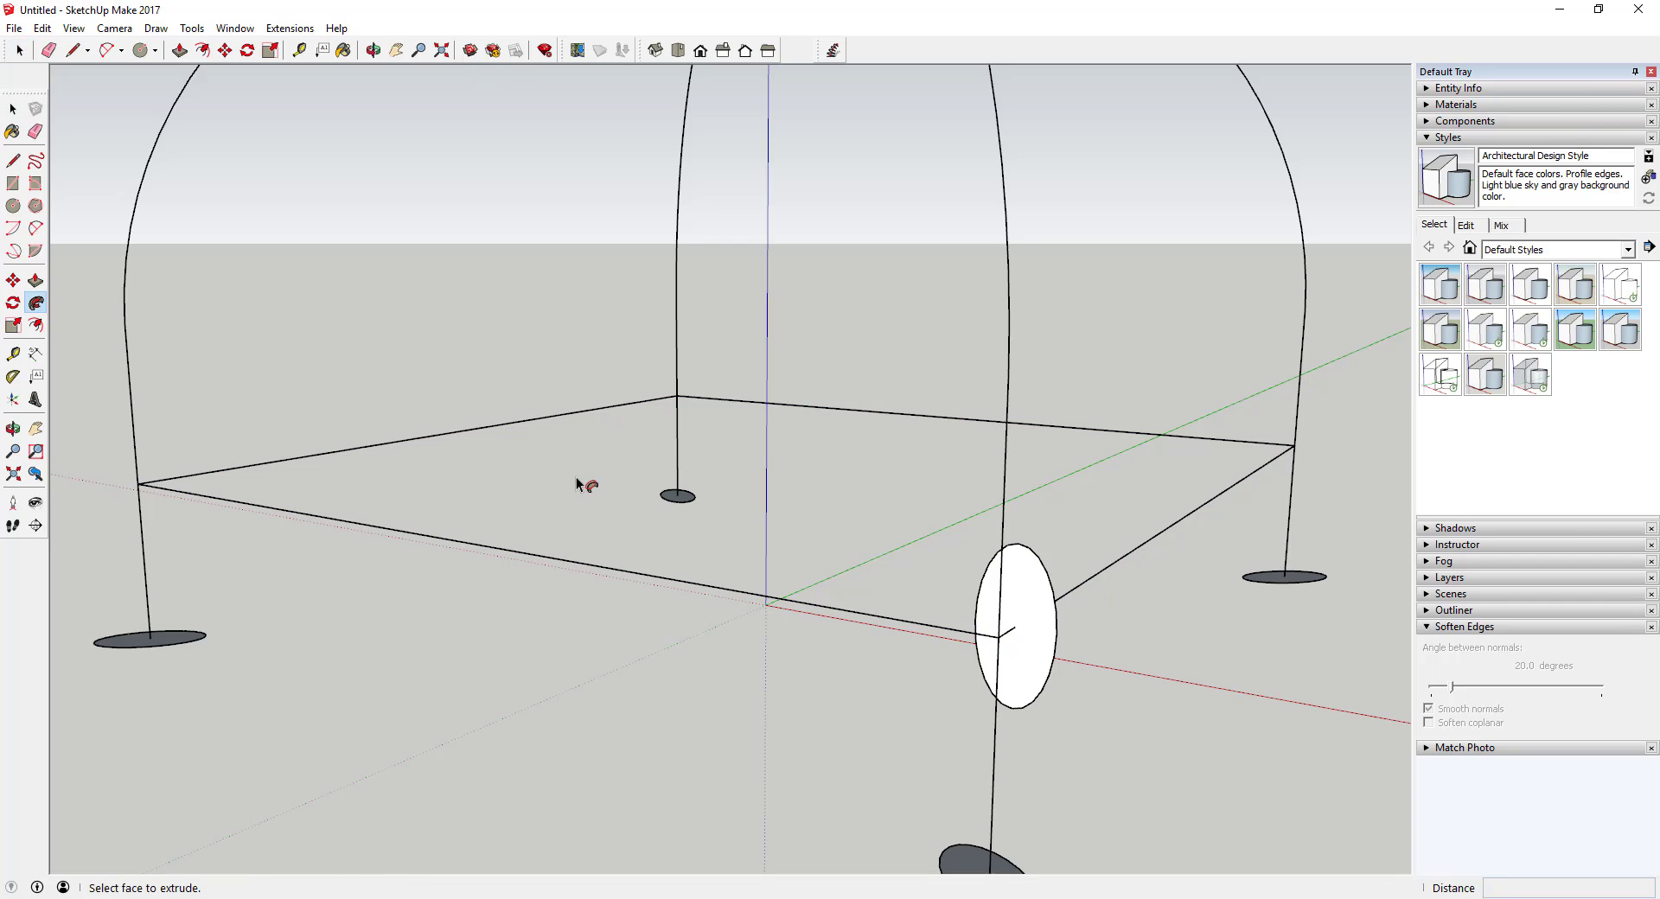
pyautogui.click(1029, 645)
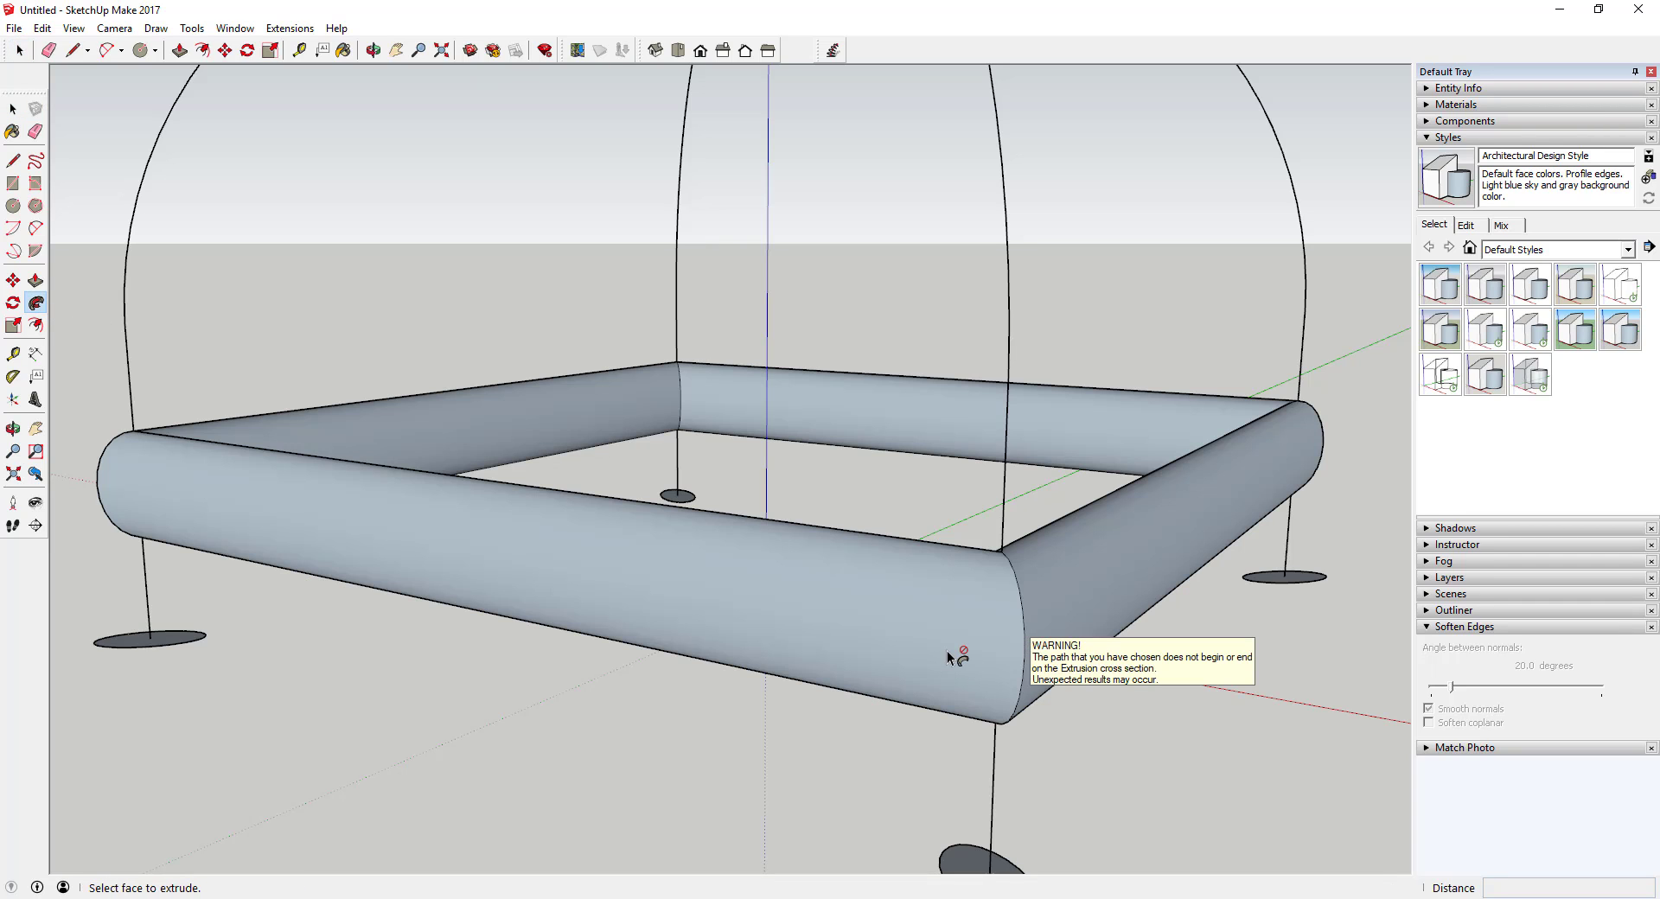
# Step: Reverse all faces of the swept rail frame and make the frame a group
pyautogui.moveTo(396, 543); pyautogui.dragTo(626, 685, button='middle')
pyautogui.scroll(-5, 556, 751)
pyautogui.press('space')
pyautogui.tripleClick(627, 686)
pyautogui.rightClick(628, 685)
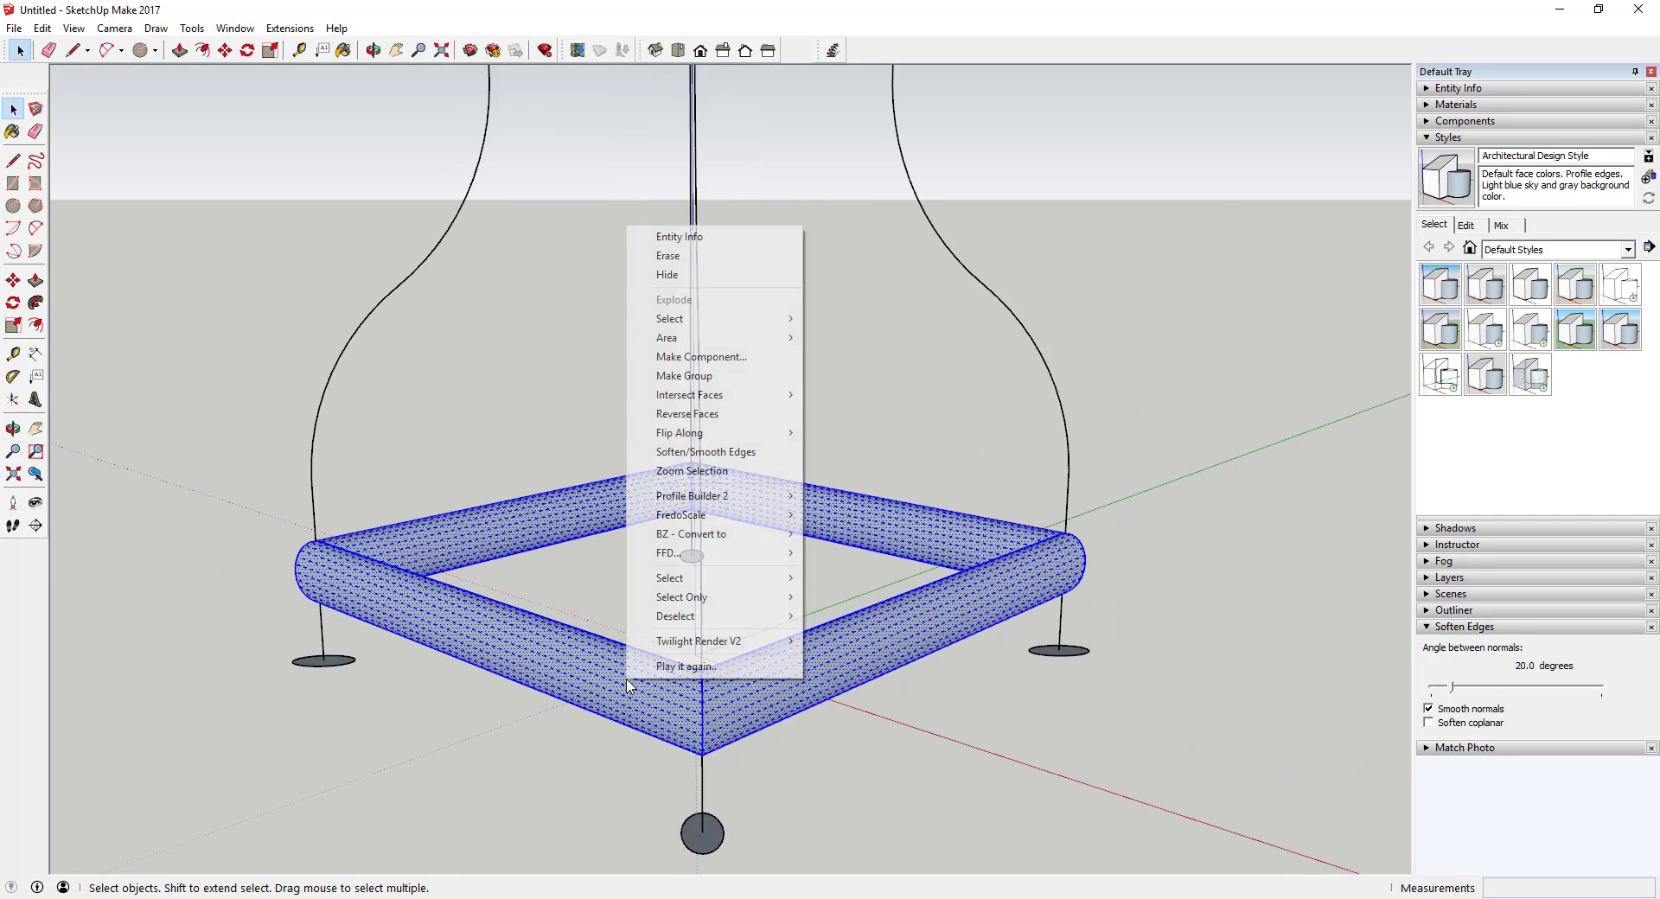
pyautogui.click(692, 415)
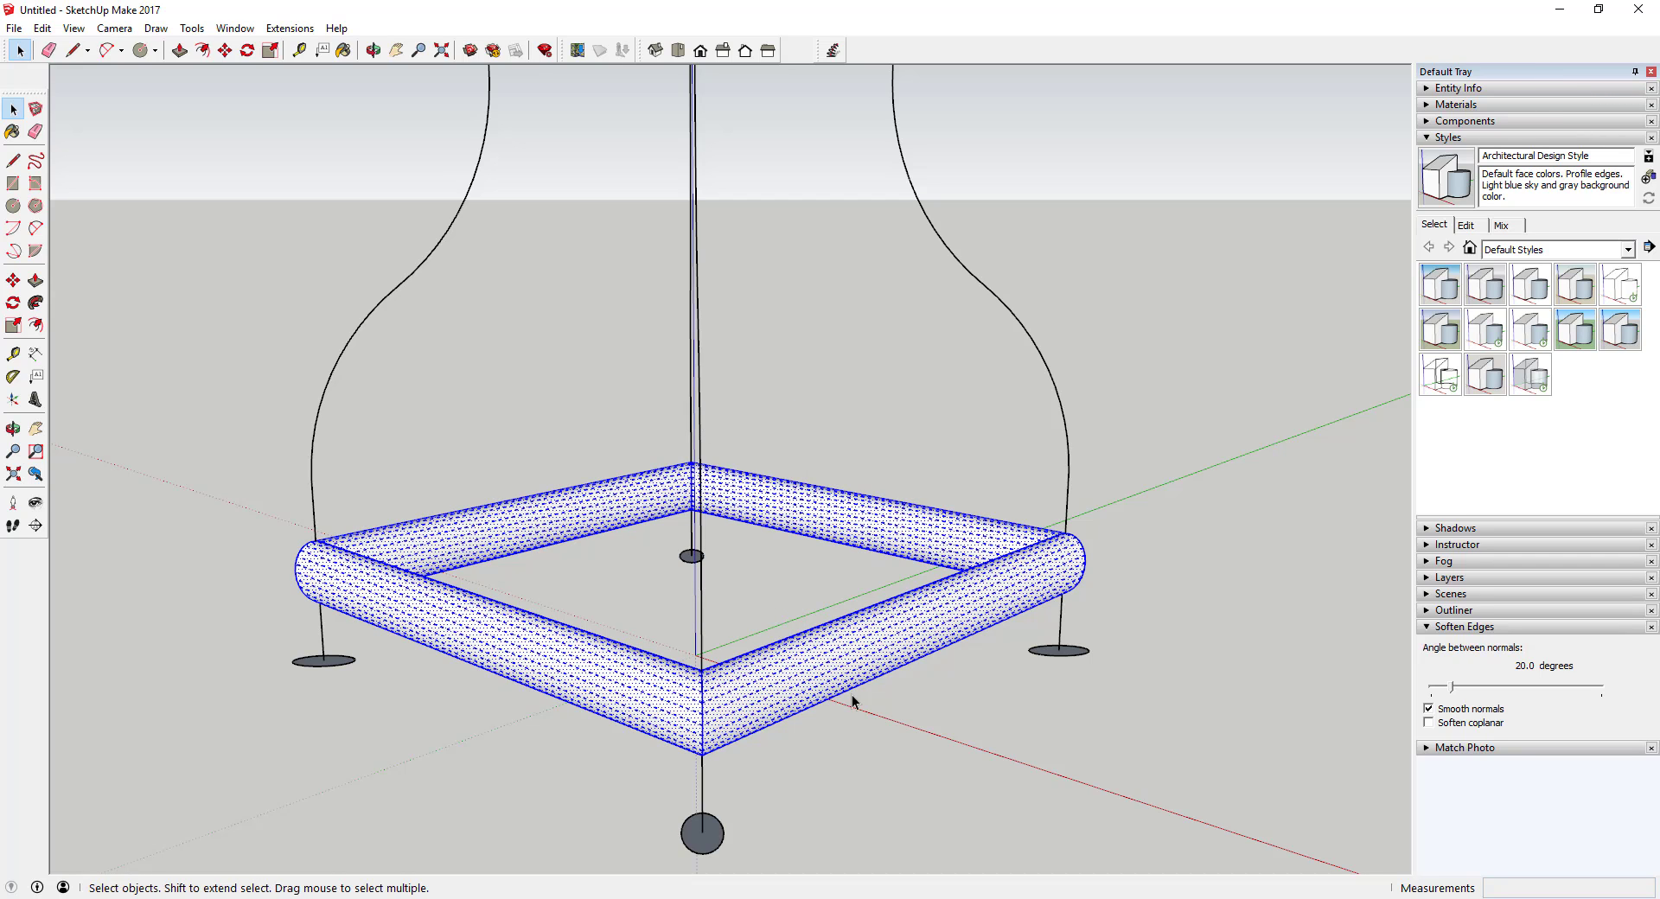
pyautogui.rightClick(602, 663)
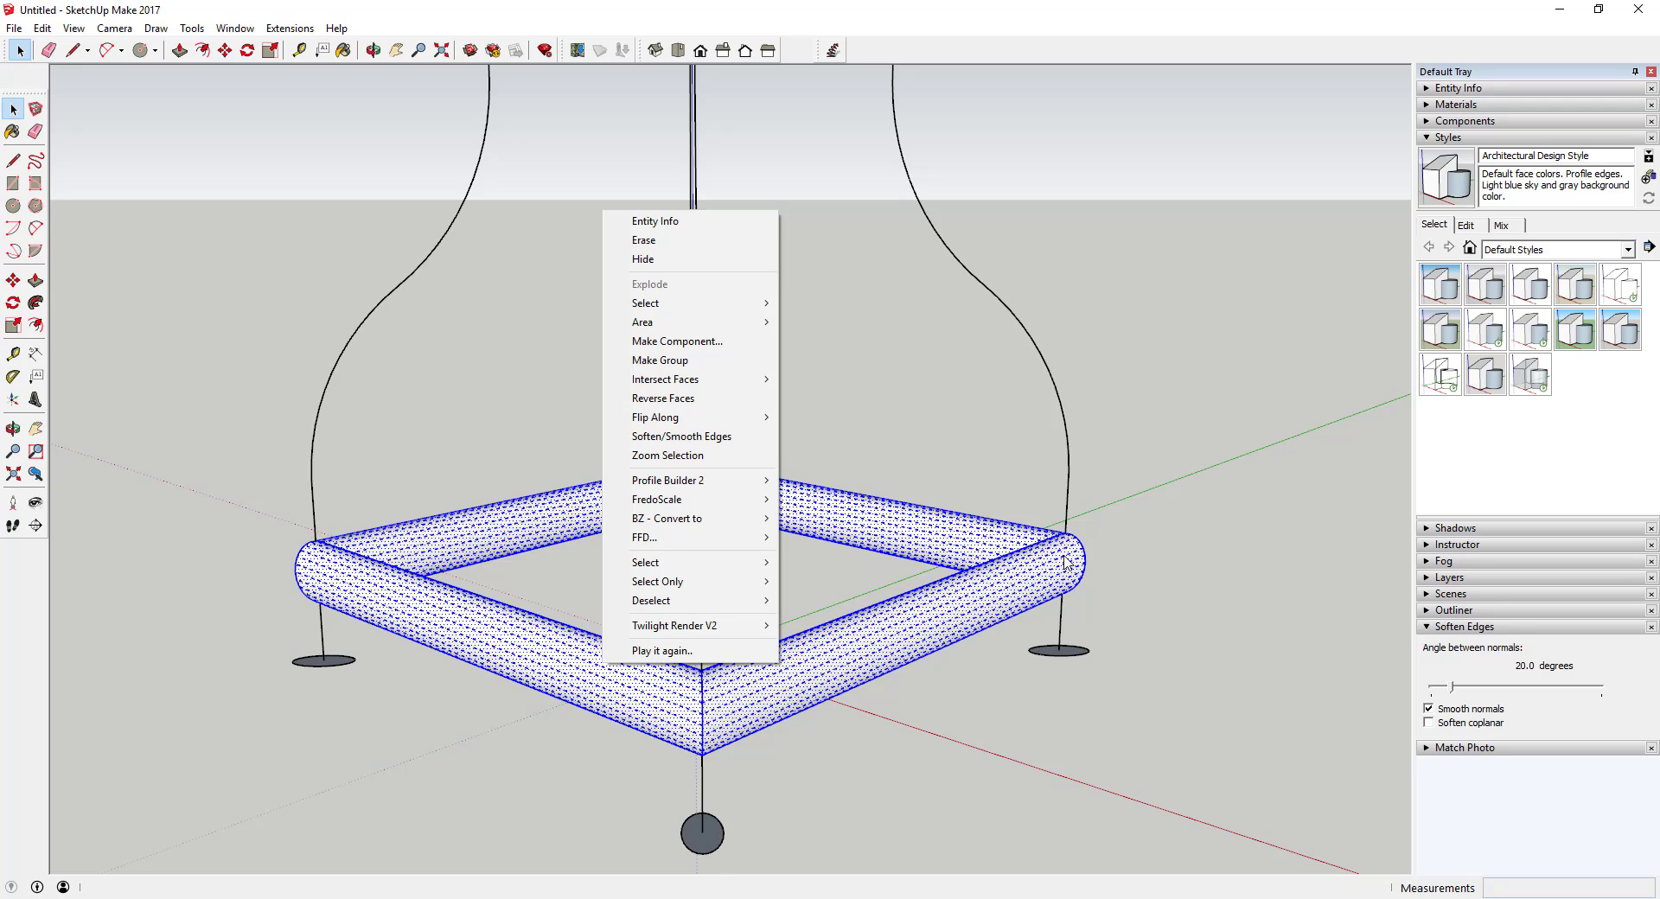
pyautogui.click(715, 371)
pyautogui.moveTo(714, 371); pyautogui.dragTo(1066, 496, button='middle')
pyautogui.click(1009, 713)
# Step: Inside the Chair Leg component, sweep the elliptical foot profile along the whole leg outline with Follow Me, and close the component
pyautogui.press('o')
pyautogui.press('space')
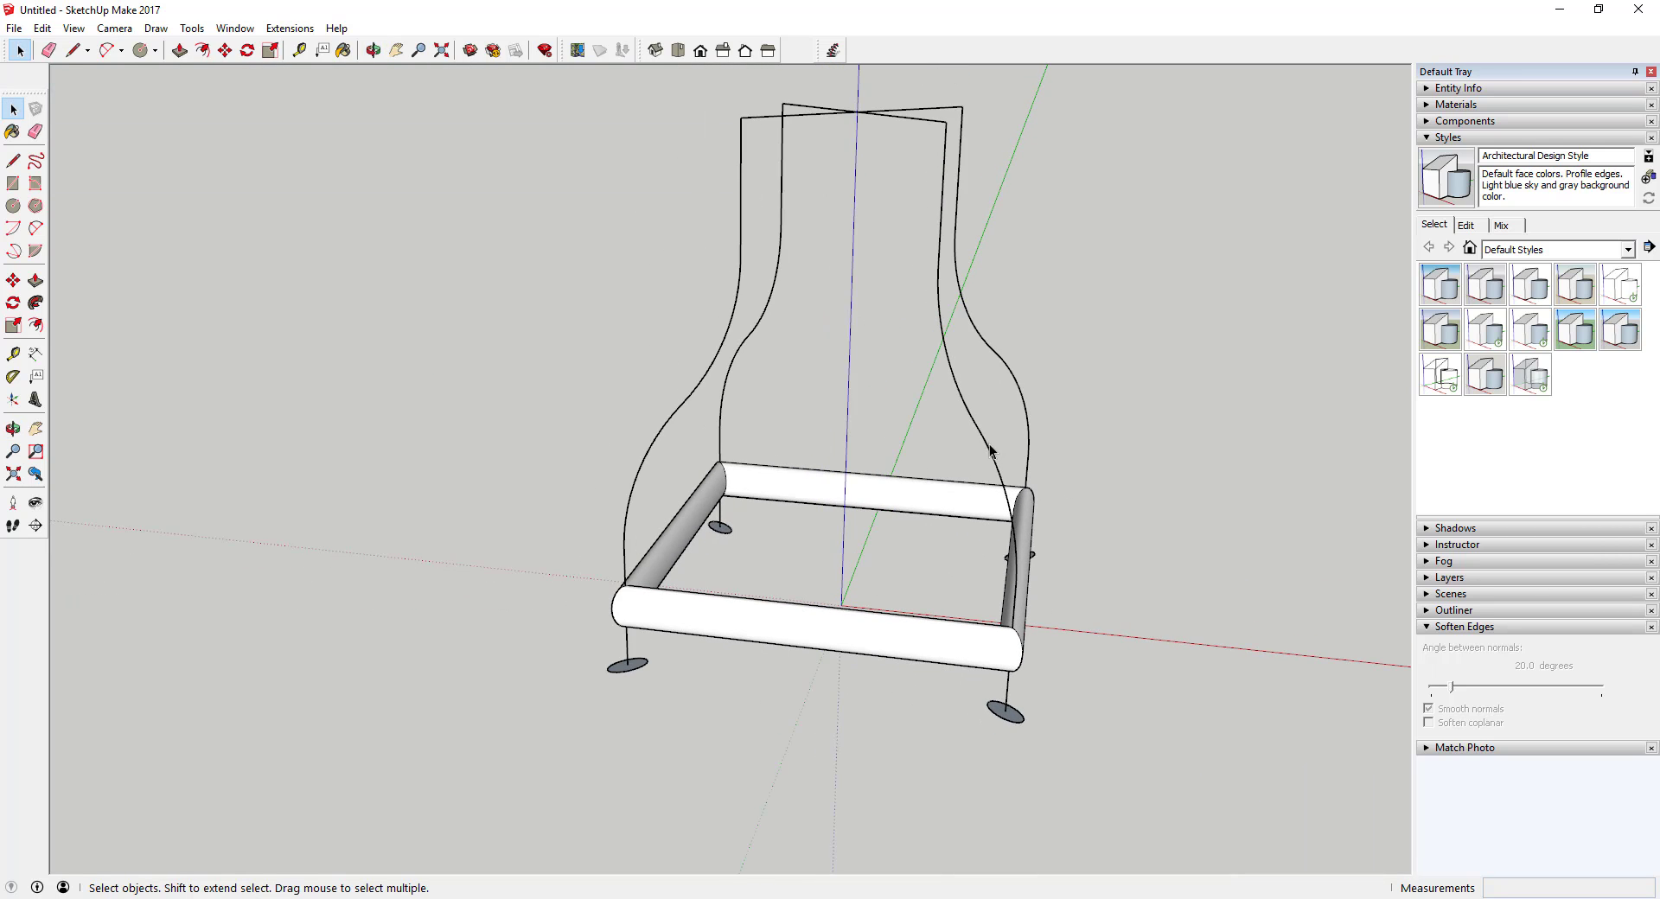
pyautogui.doubleClick(954, 383)
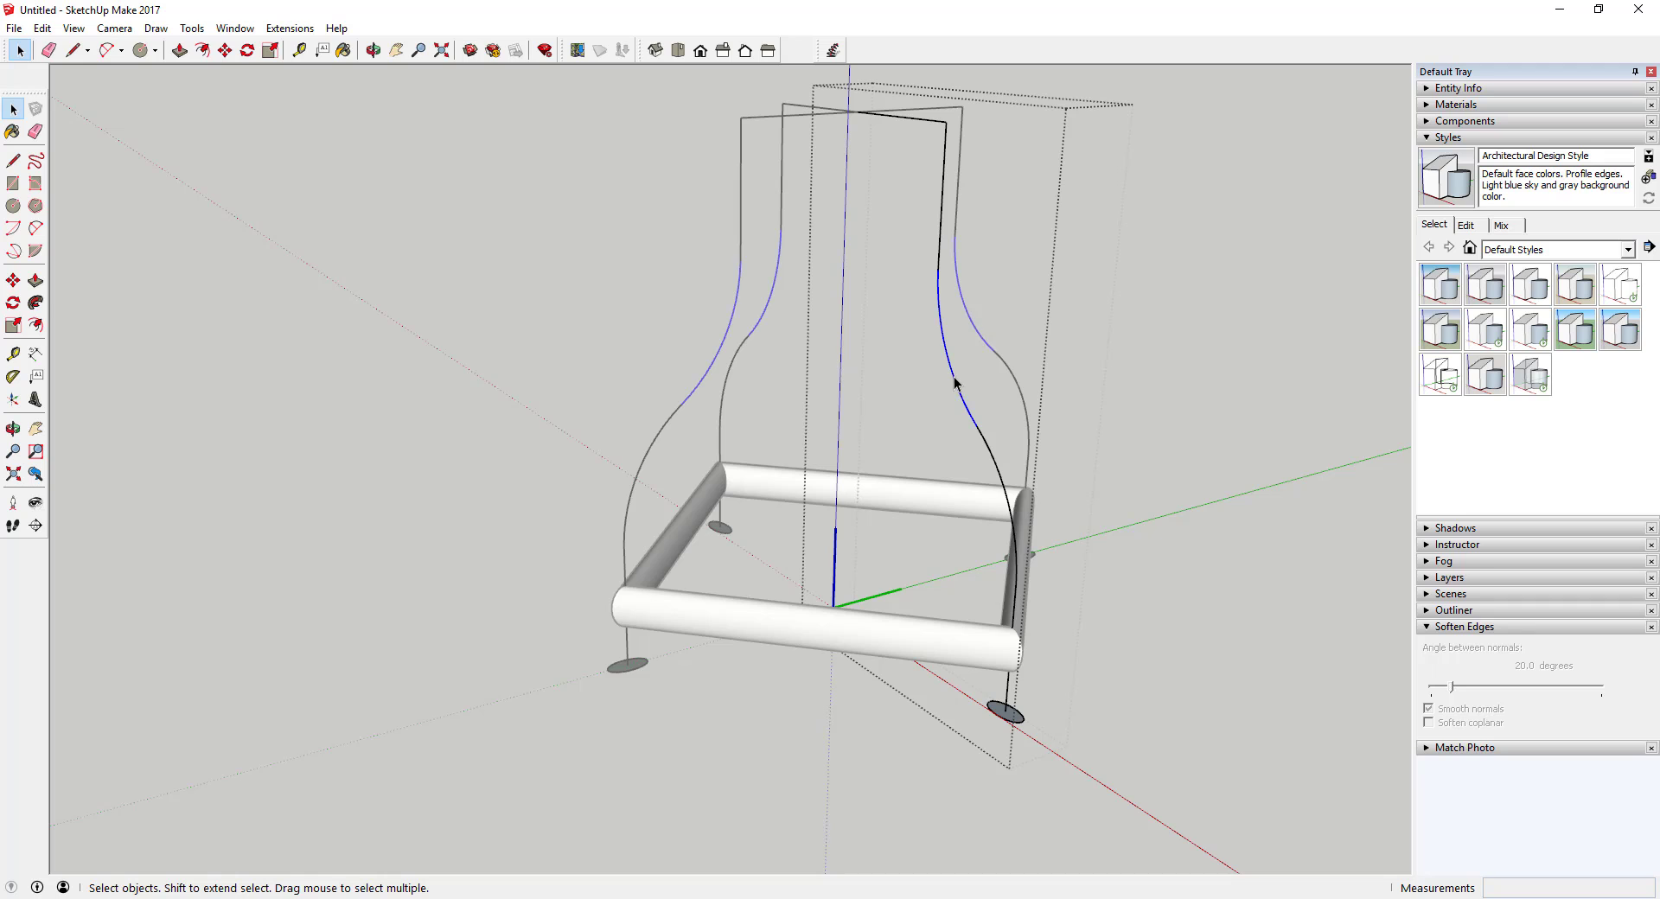
pyautogui.moveTo(954, 383); pyautogui.dragTo(940, 731, button='middle')
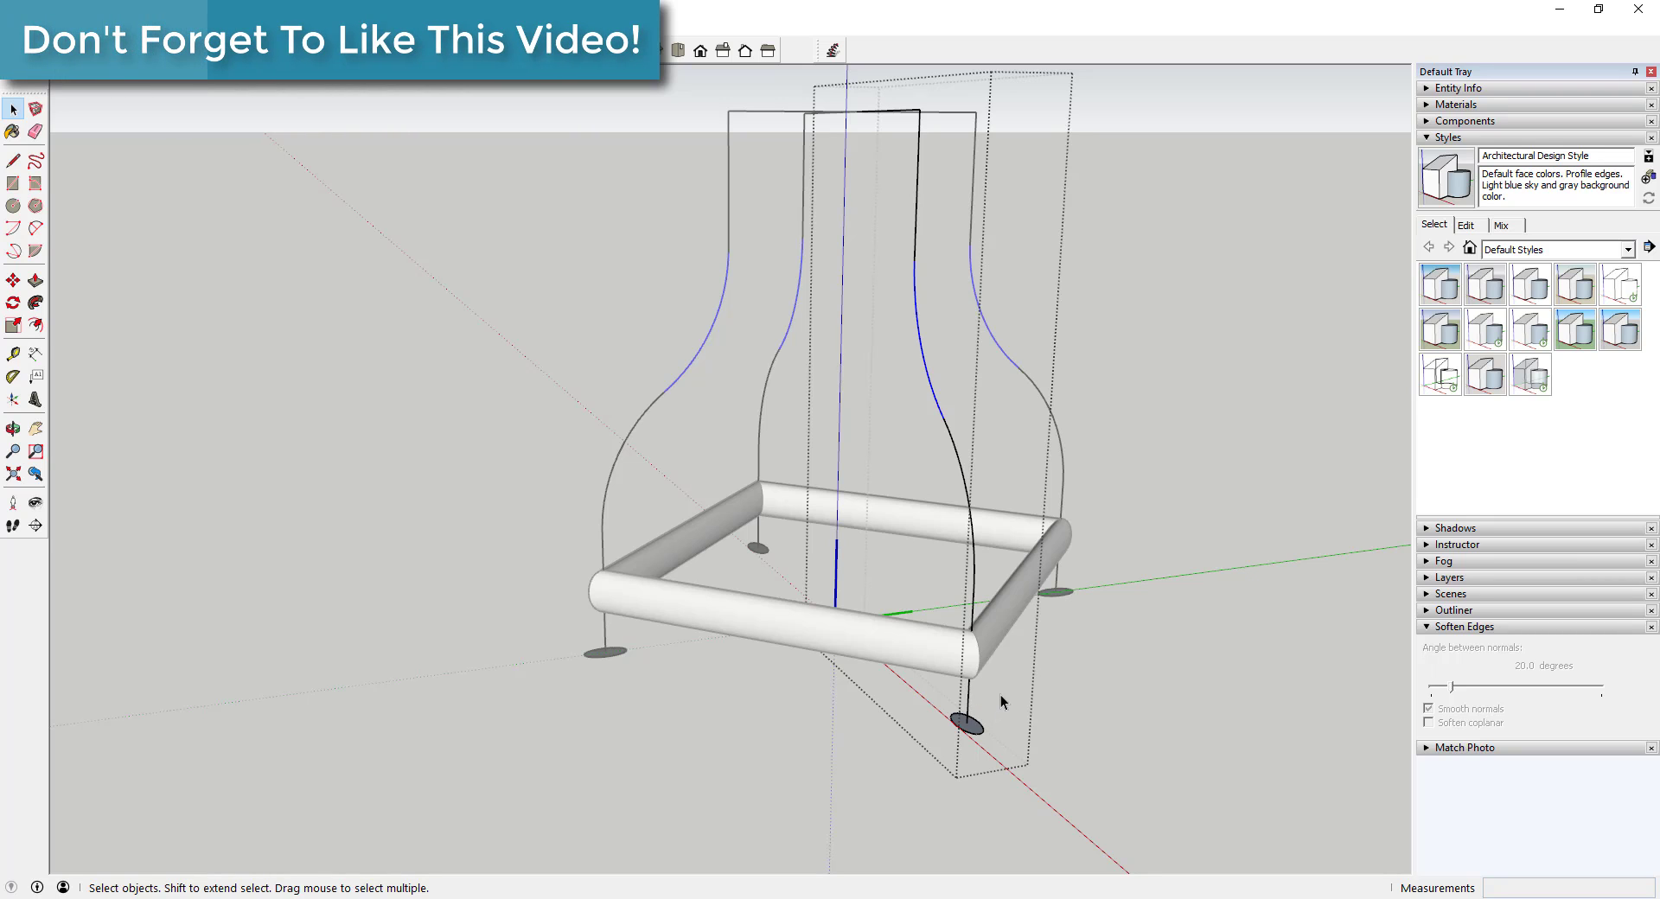
pyautogui.scroll(1, 991, 362)
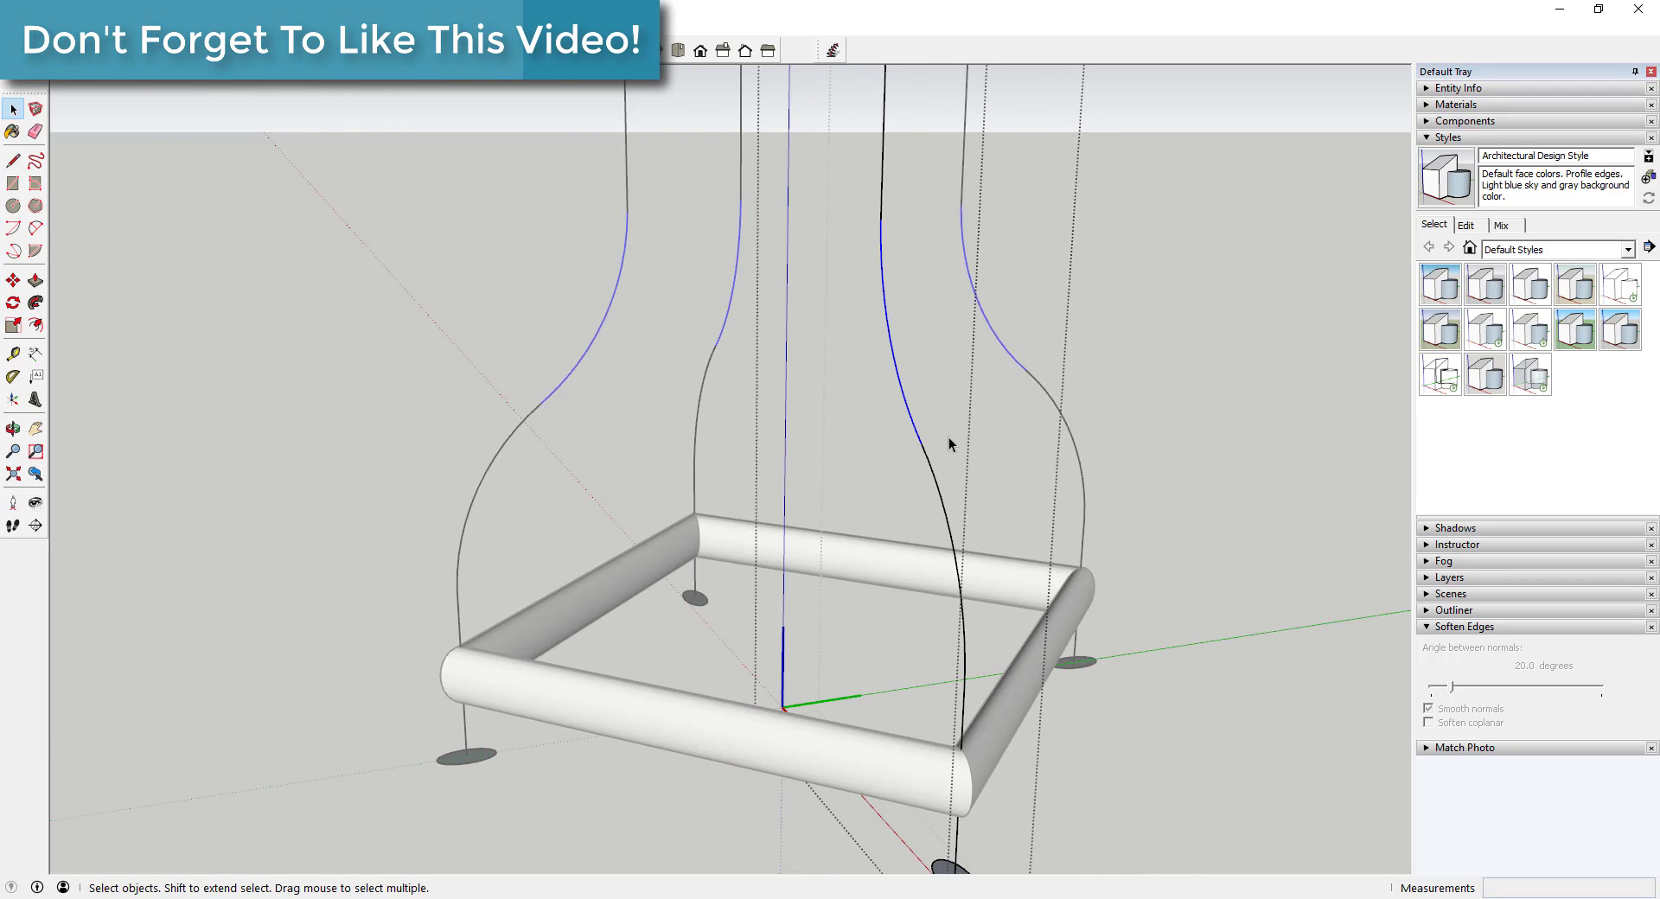
pyautogui.scroll(-1, 948, 438)
pyautogui.click(899, 255)
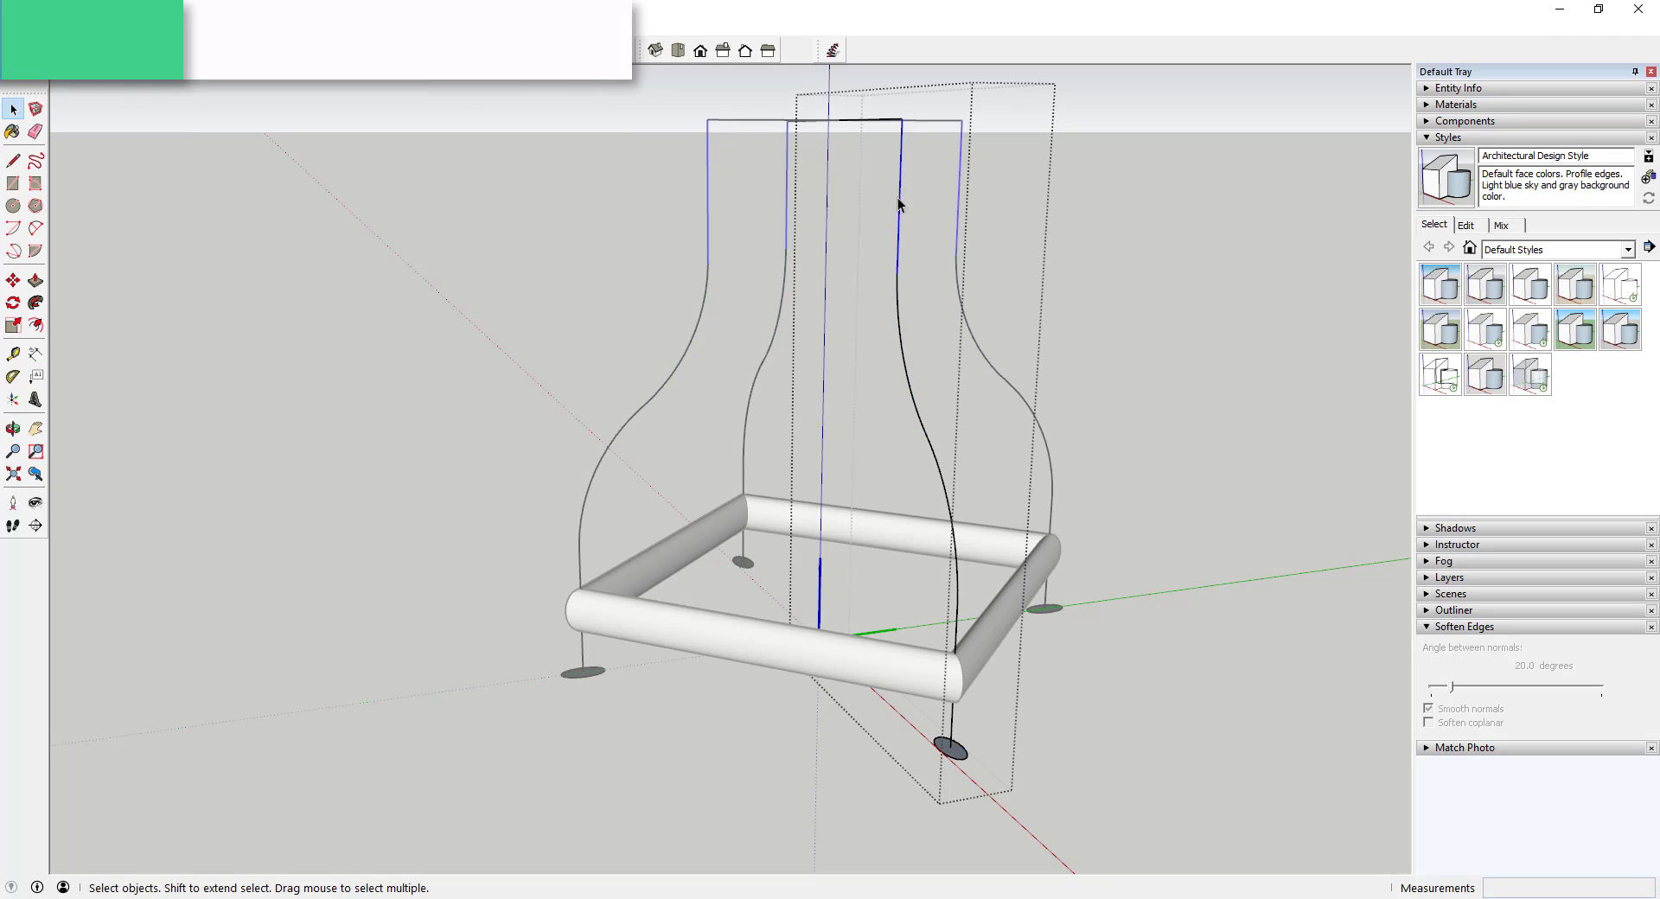
pyautogui.click(898, 304)
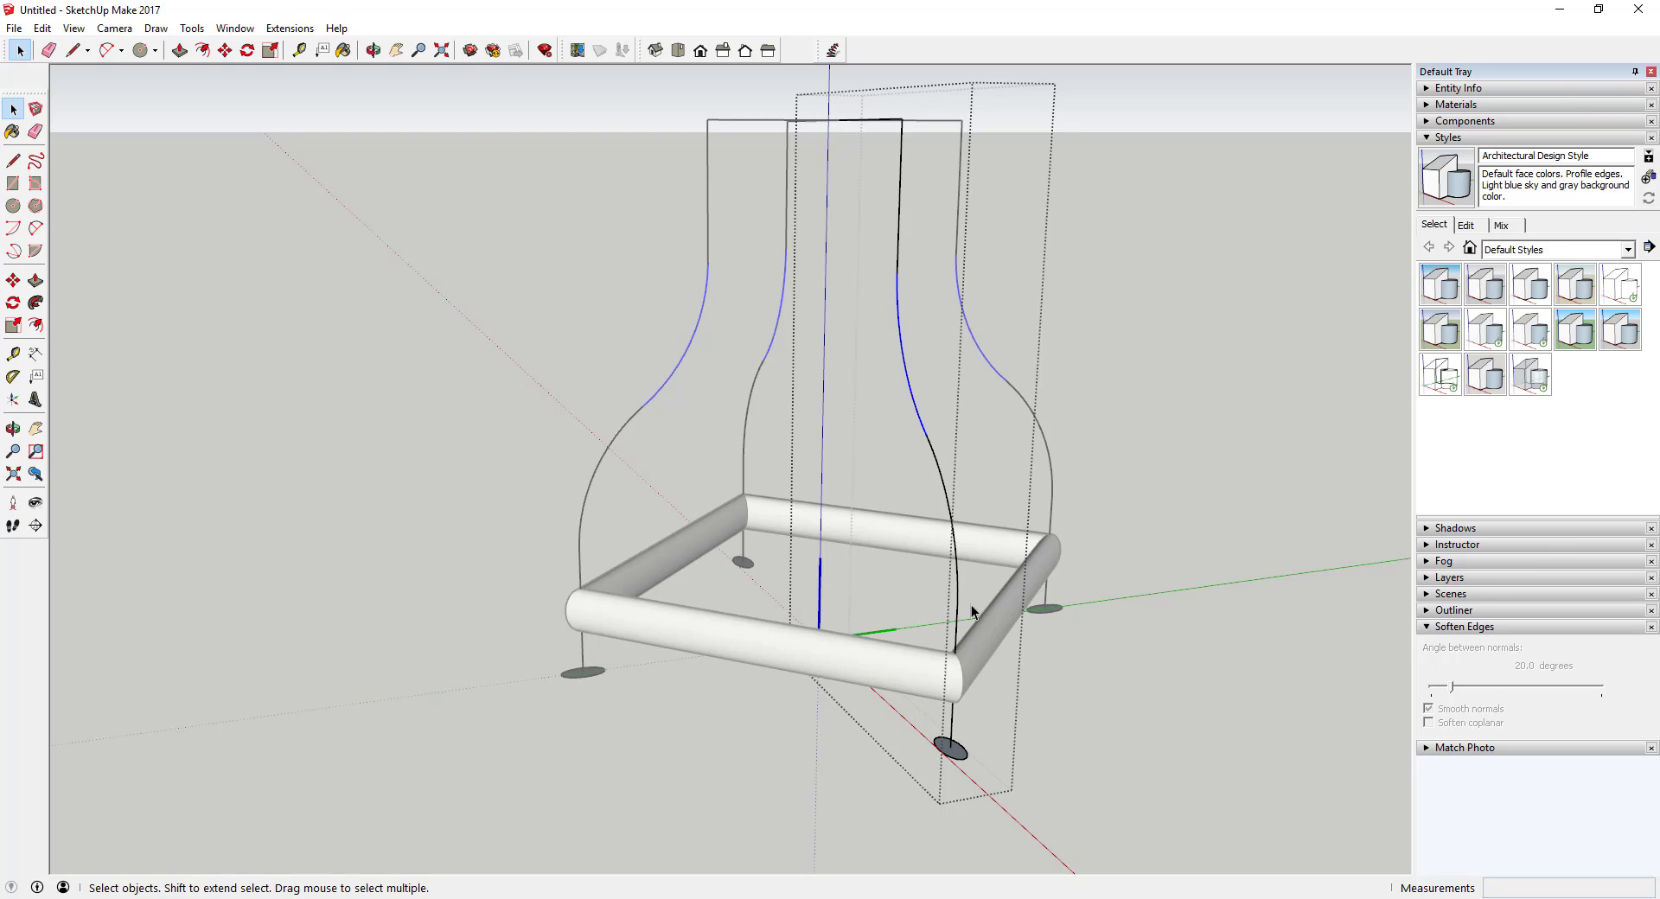
pyautogui.tripleClick(921, 426)
pyautogui.click(36, 303)
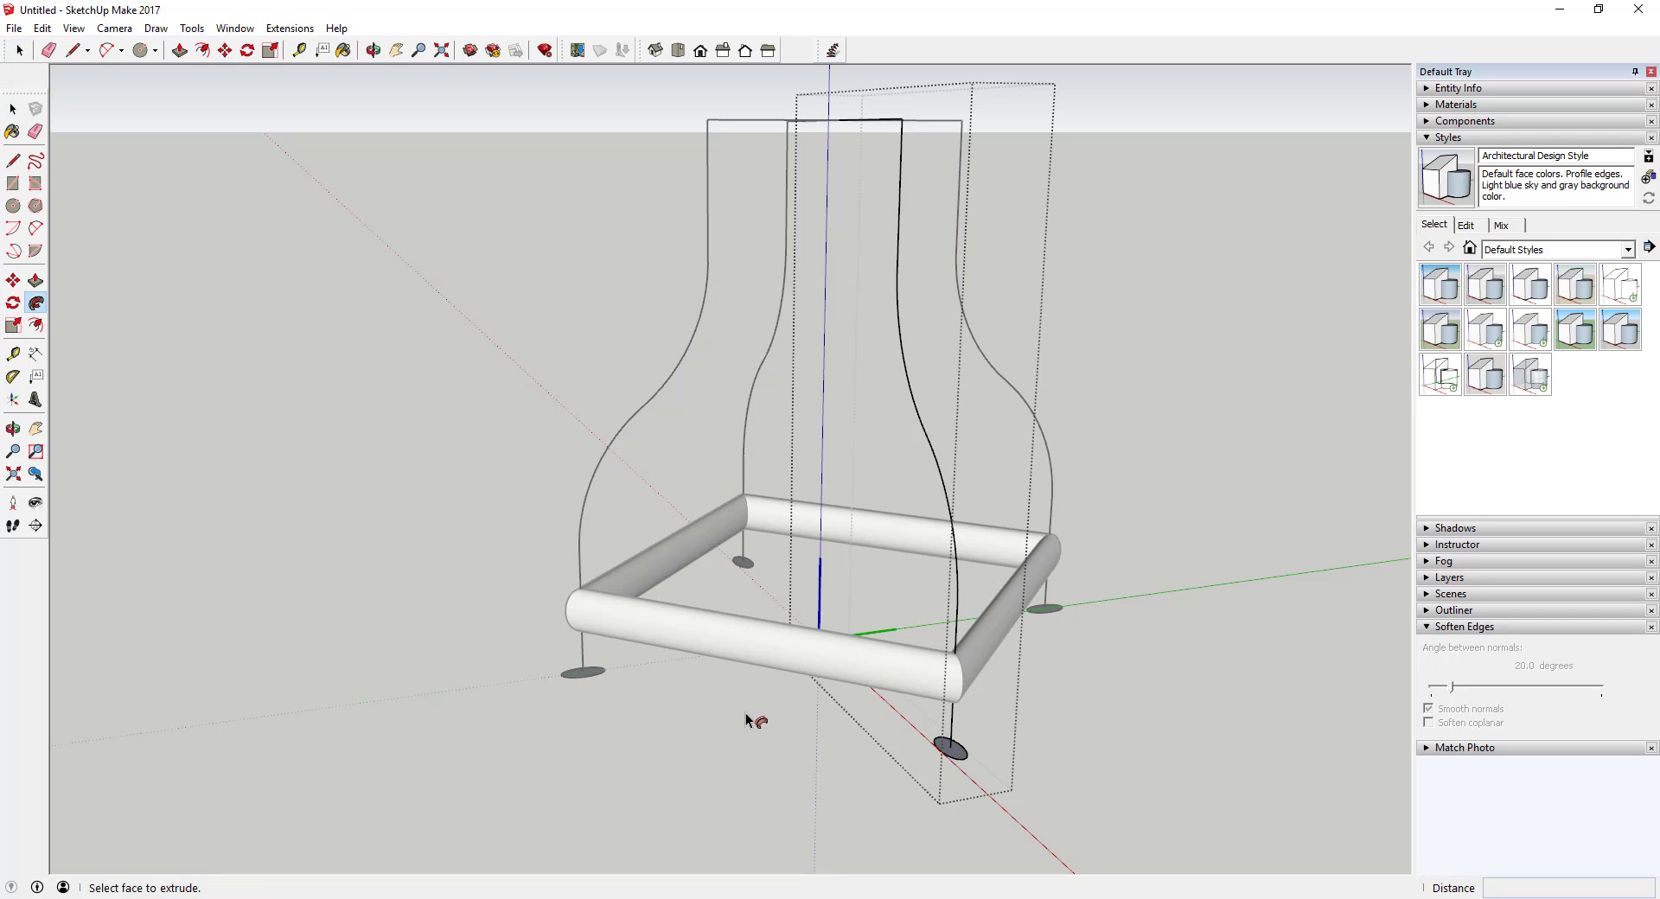
pyautogui.click(962, 758)
pyautogui.scroll(-2, 1033, 442)
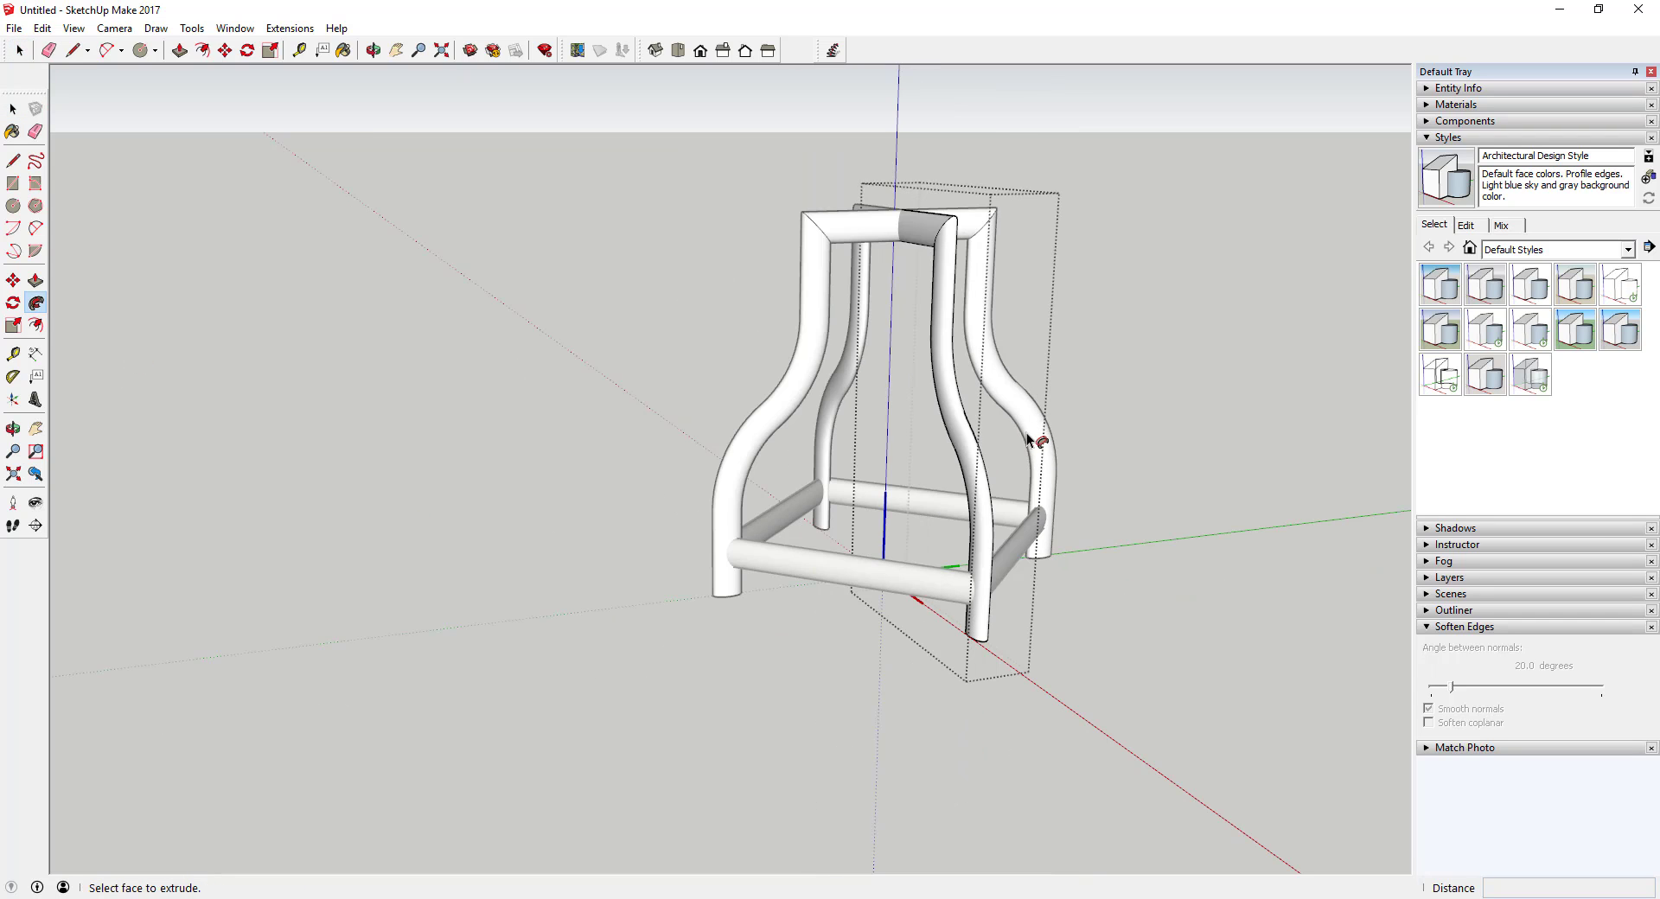
pyautogui.moveTo(1029, 441); pyautogui.dragTo(937, 683, button='middle')
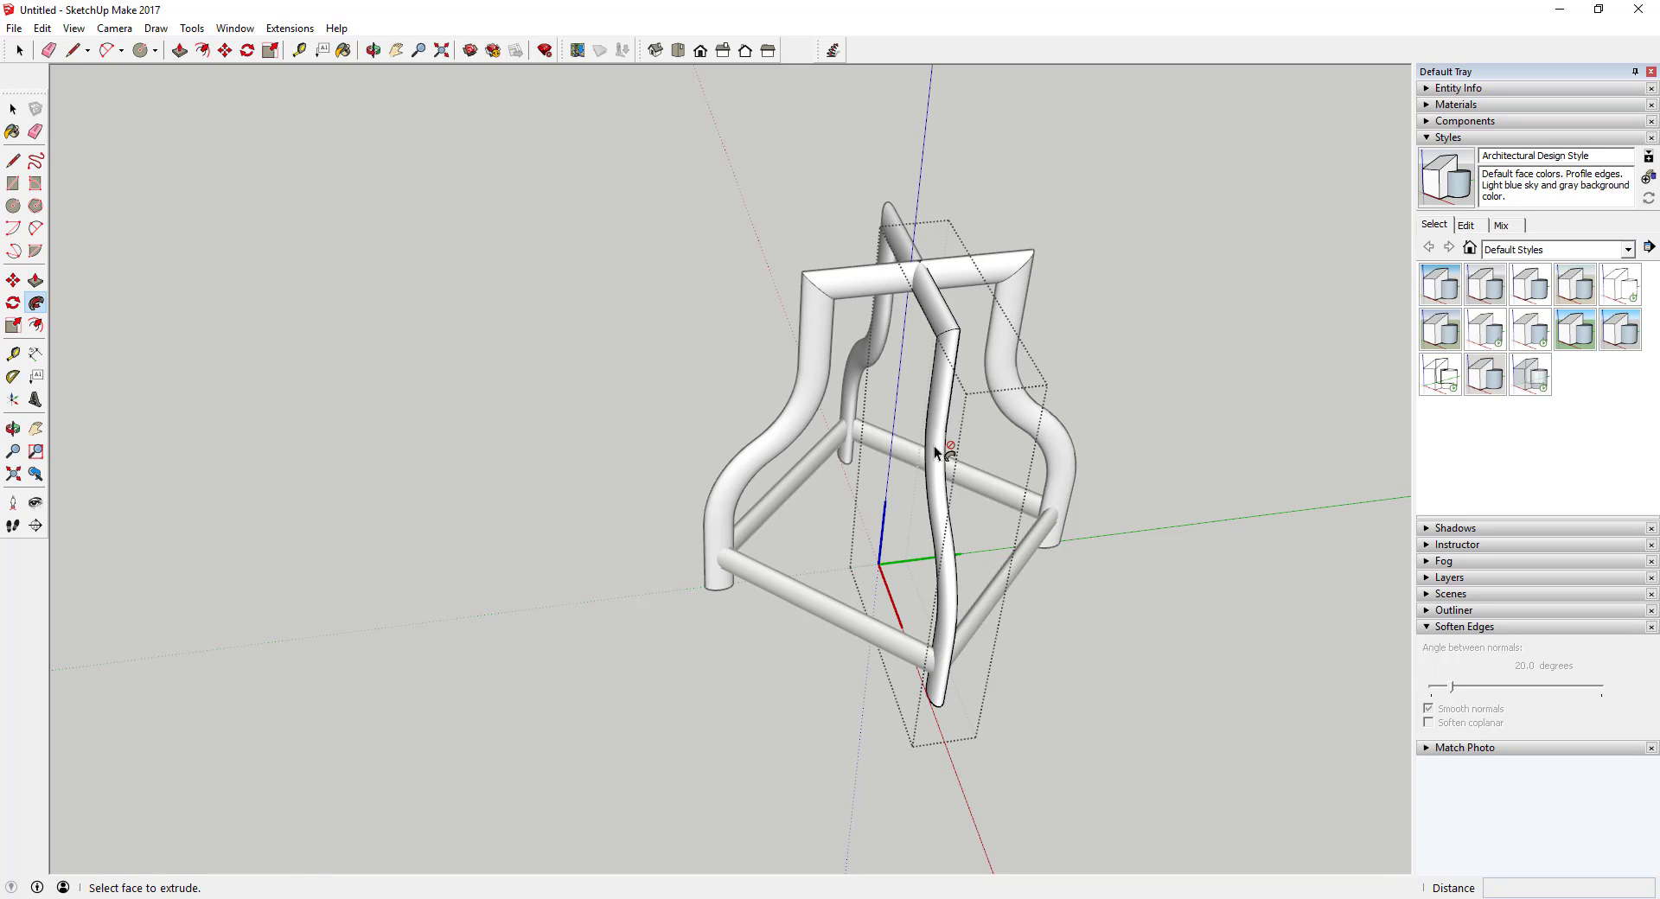
pyautogui.press('space')
pyautogui.moveTo(945, 282); pyautogui.dragTo(1208, 396, button='middle')
pyautogui.press('o')
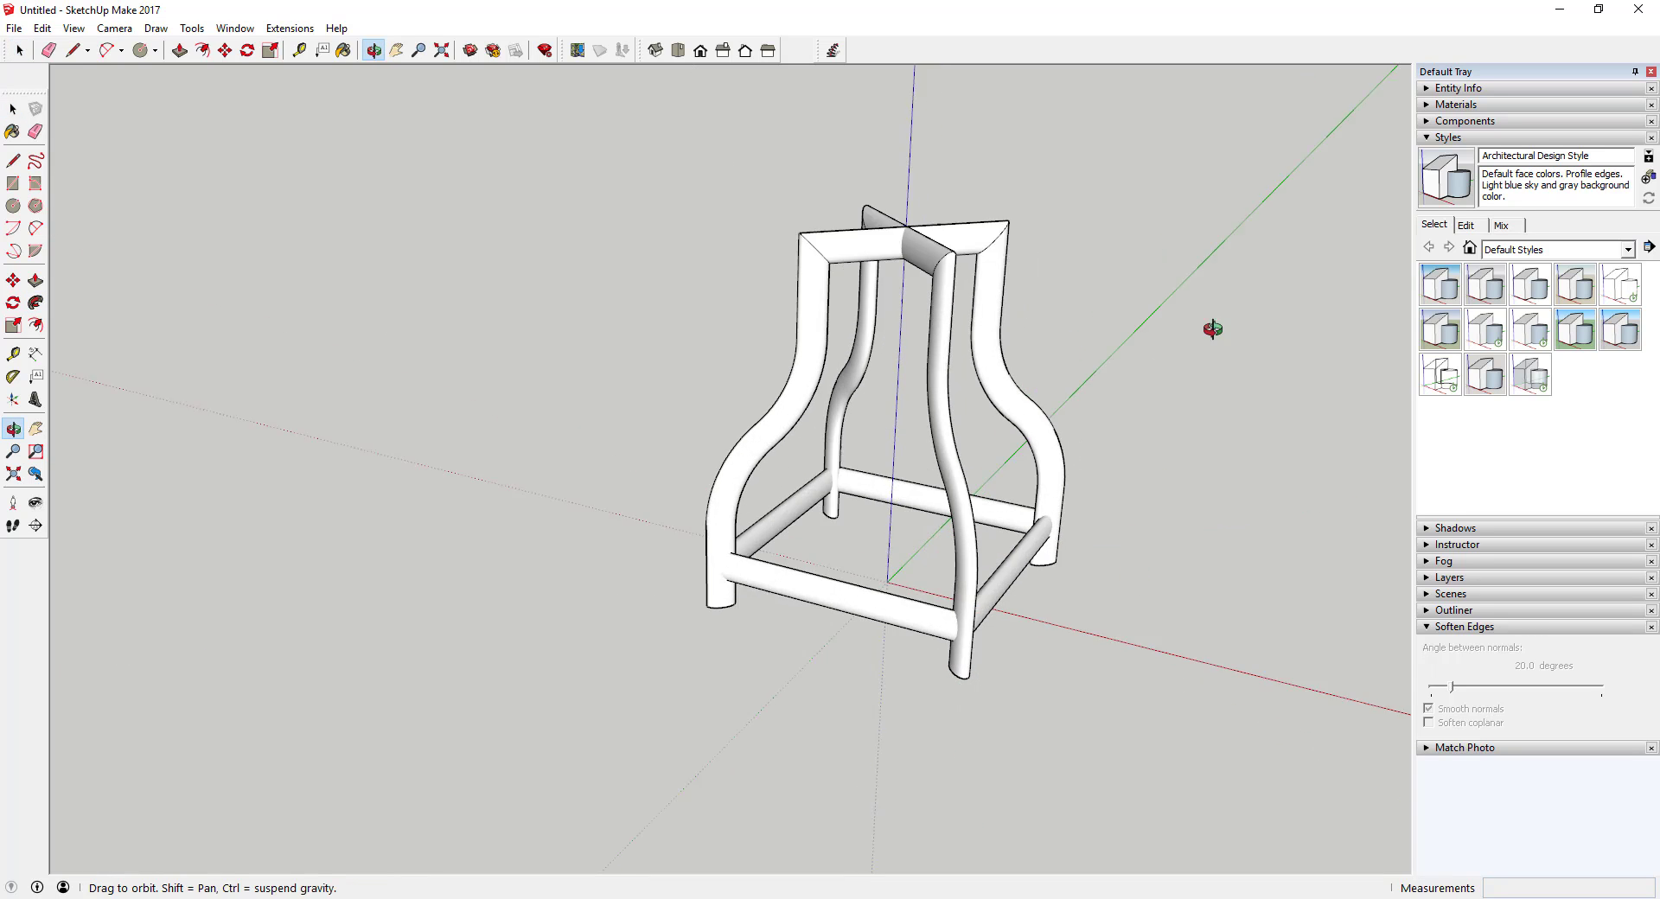
# Step: Draw a horizontal circle centred on the vertical axis, on top of the crossing of the four chair legs
pyautogui.moveTo(1212, 329); pyautogui.dragTo(662, 218)
pyautogui.press('space')
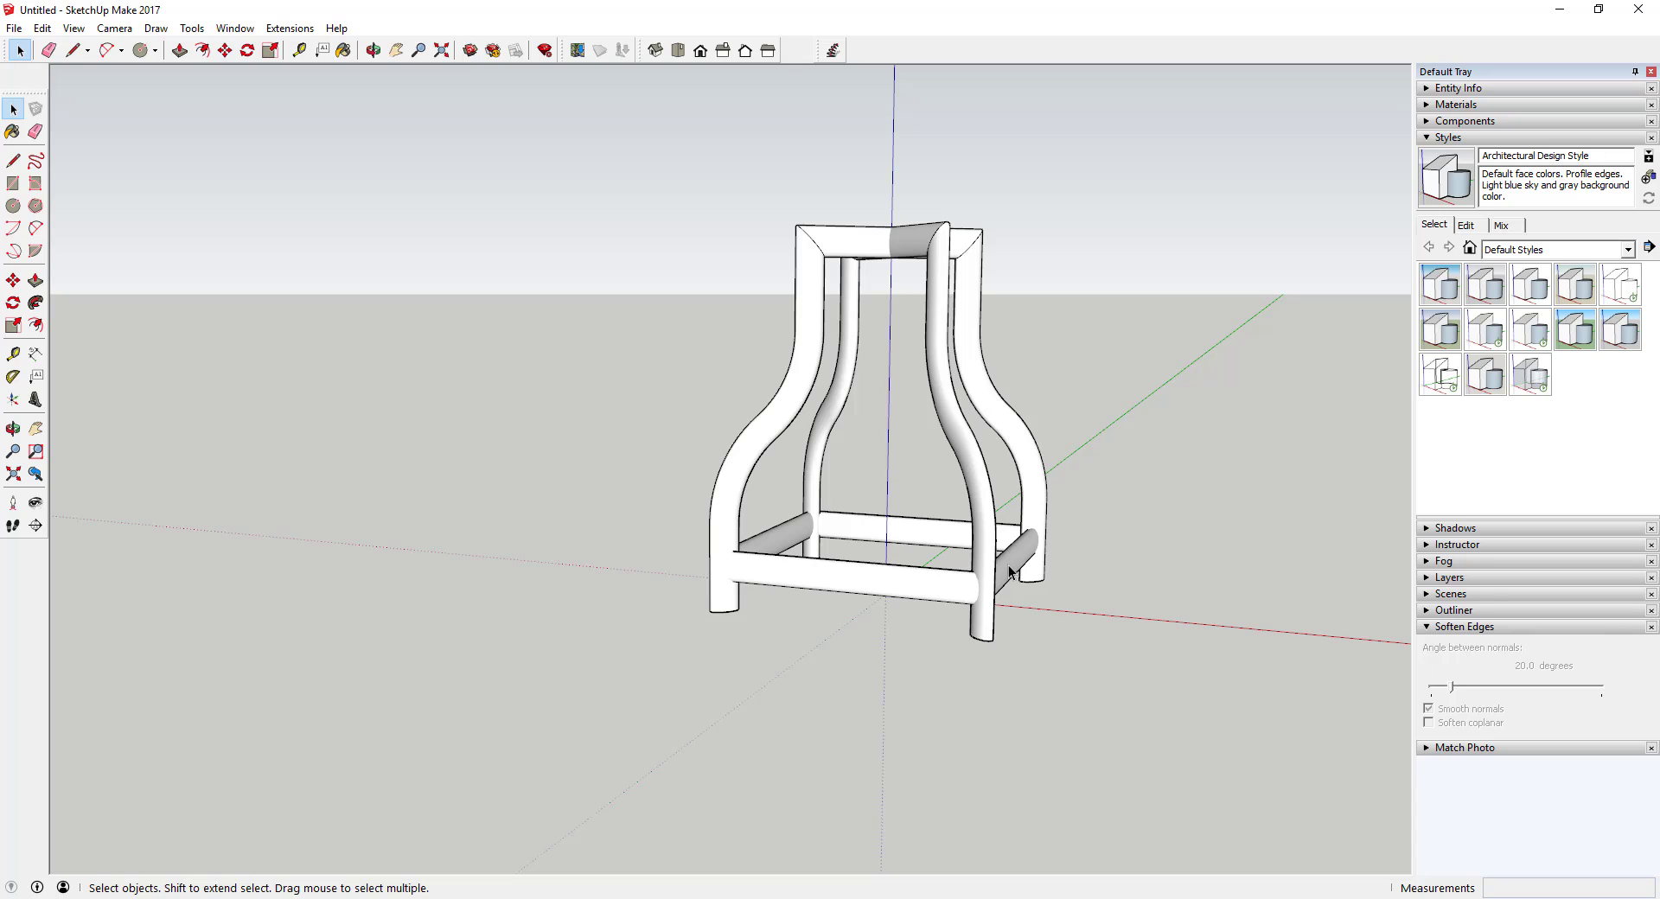
pyautogui.moveTo(1000, 594); pyautogui.dragTo(967, 554, button='middle')
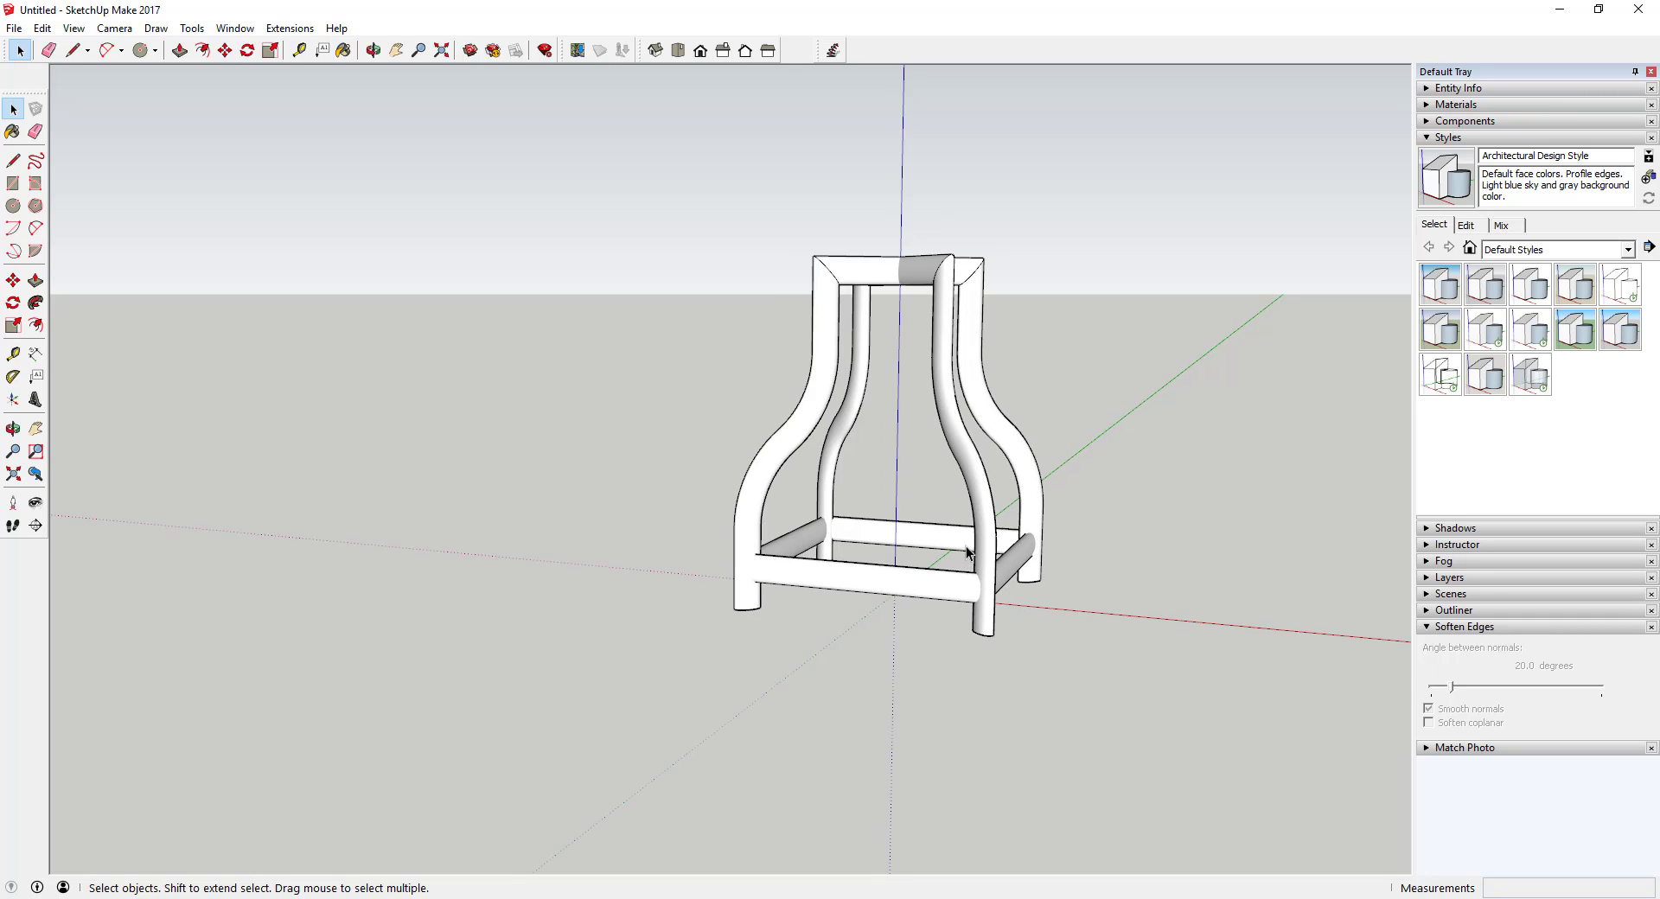
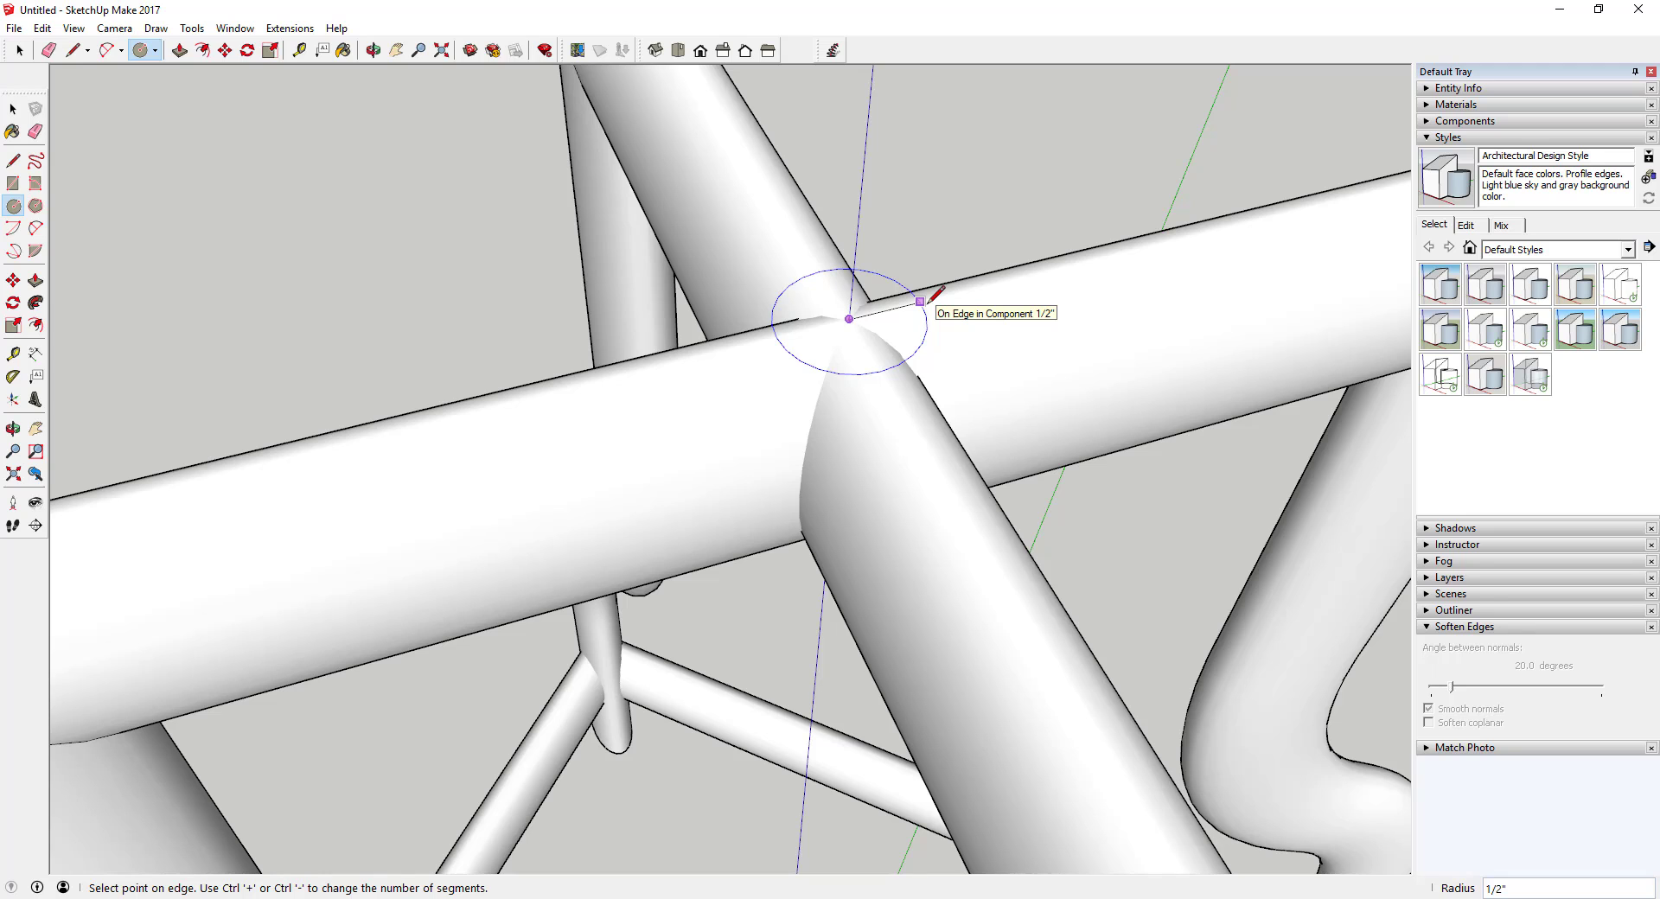
pyautogui.click(796, 529)
pyautogui.press('space')
pyautogui.scroll(-1, 855, 287)
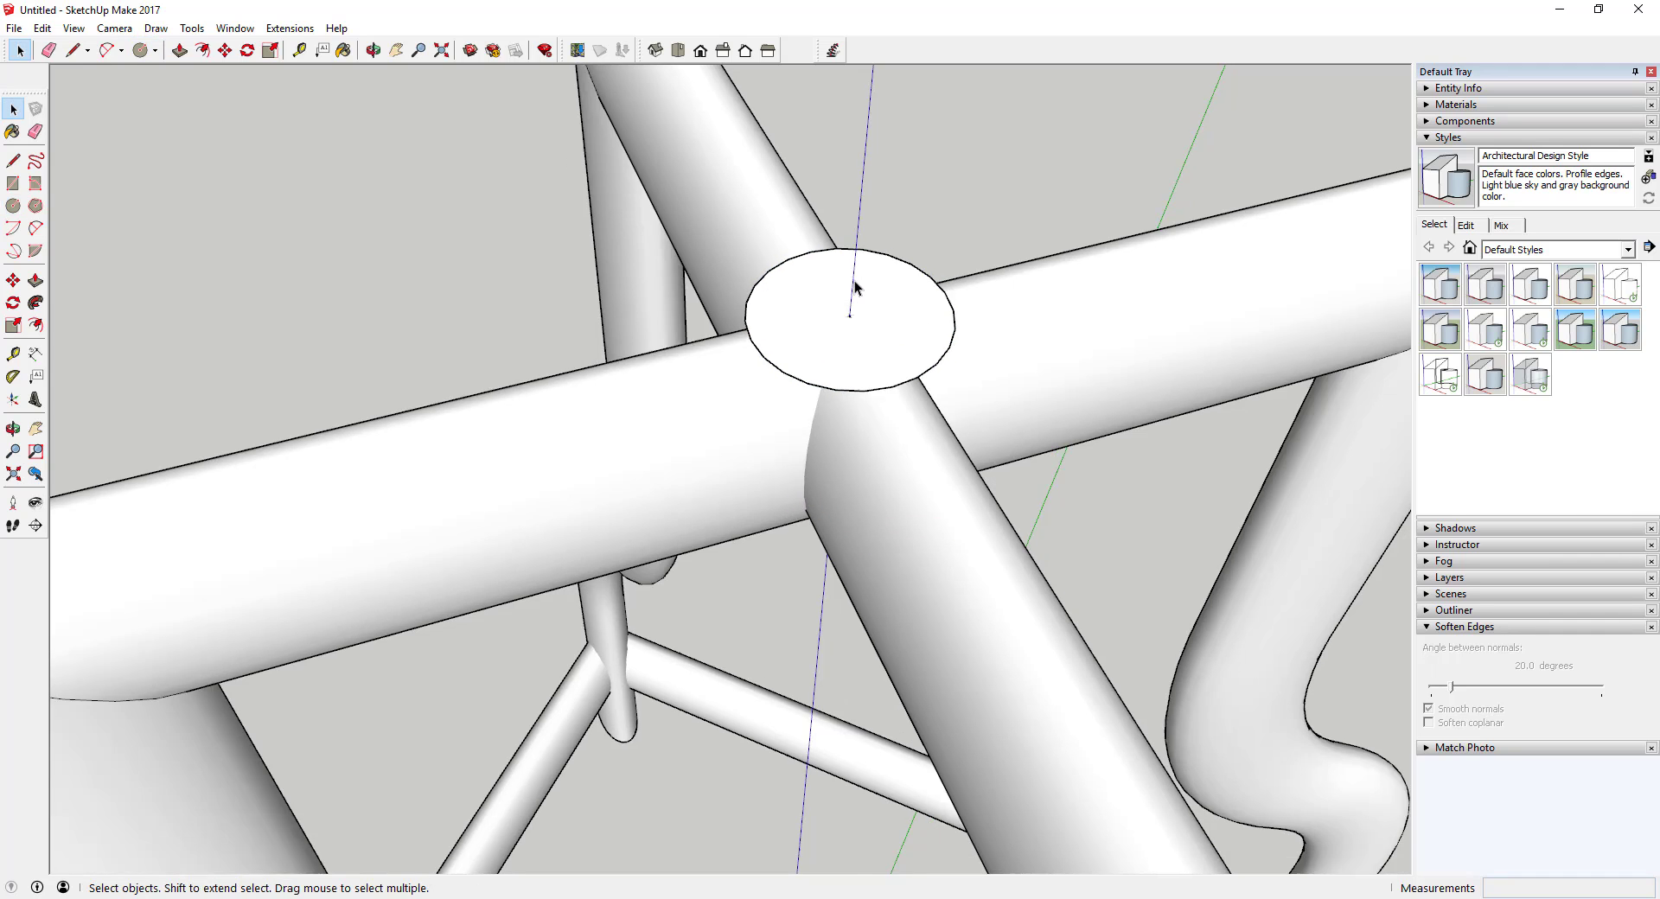
# Step: Push/Pull the circle into a central post, extending about 4 7/16" down through the leg crossing and about 2 11/16" up
pyautogui.moveTo(854, 288); pyautogui.dragTo(779, 304, button='middle')
pyautogui.press('p')
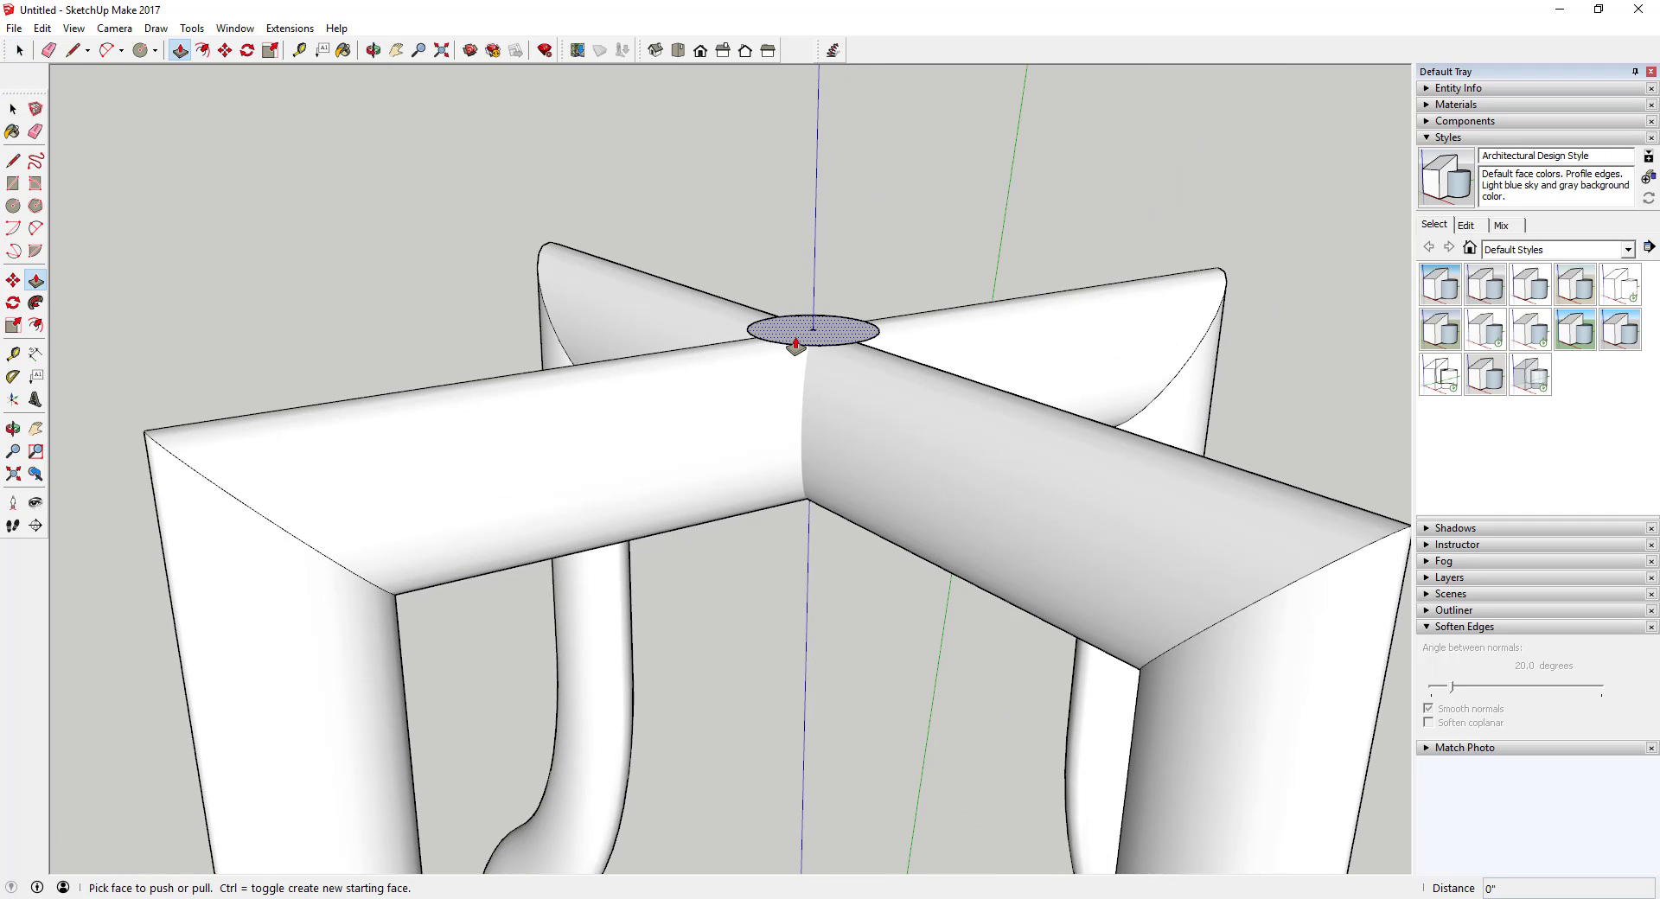
pyautogui.click(796, 329)
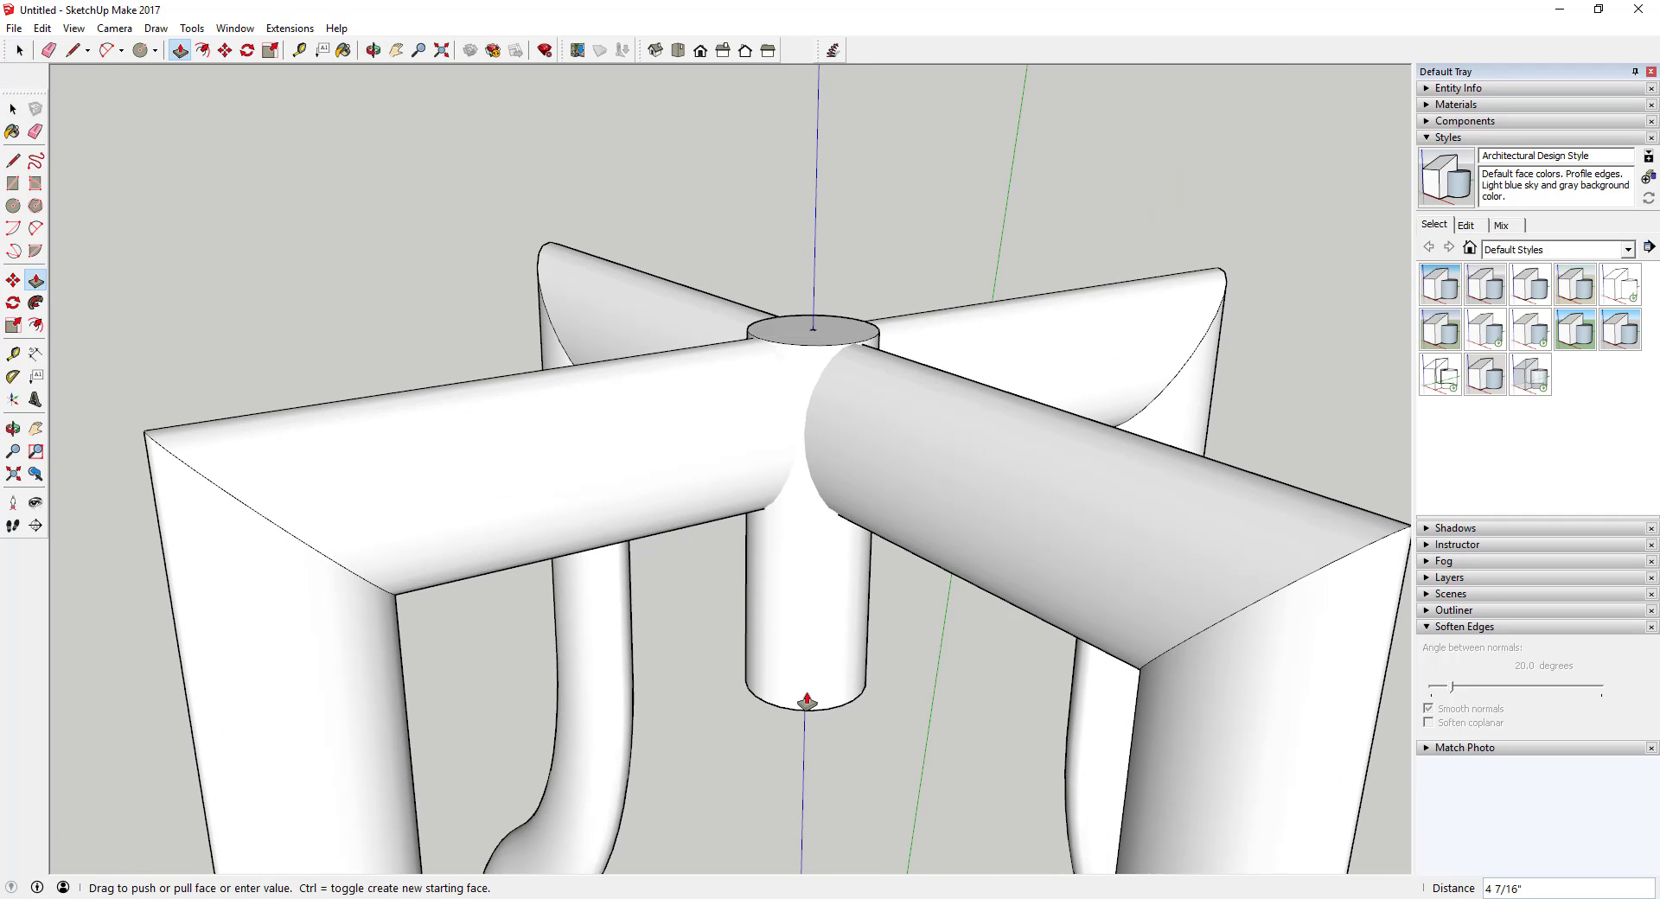
pyautogui.click(805, 702)
pyautogui.click(789, 331)
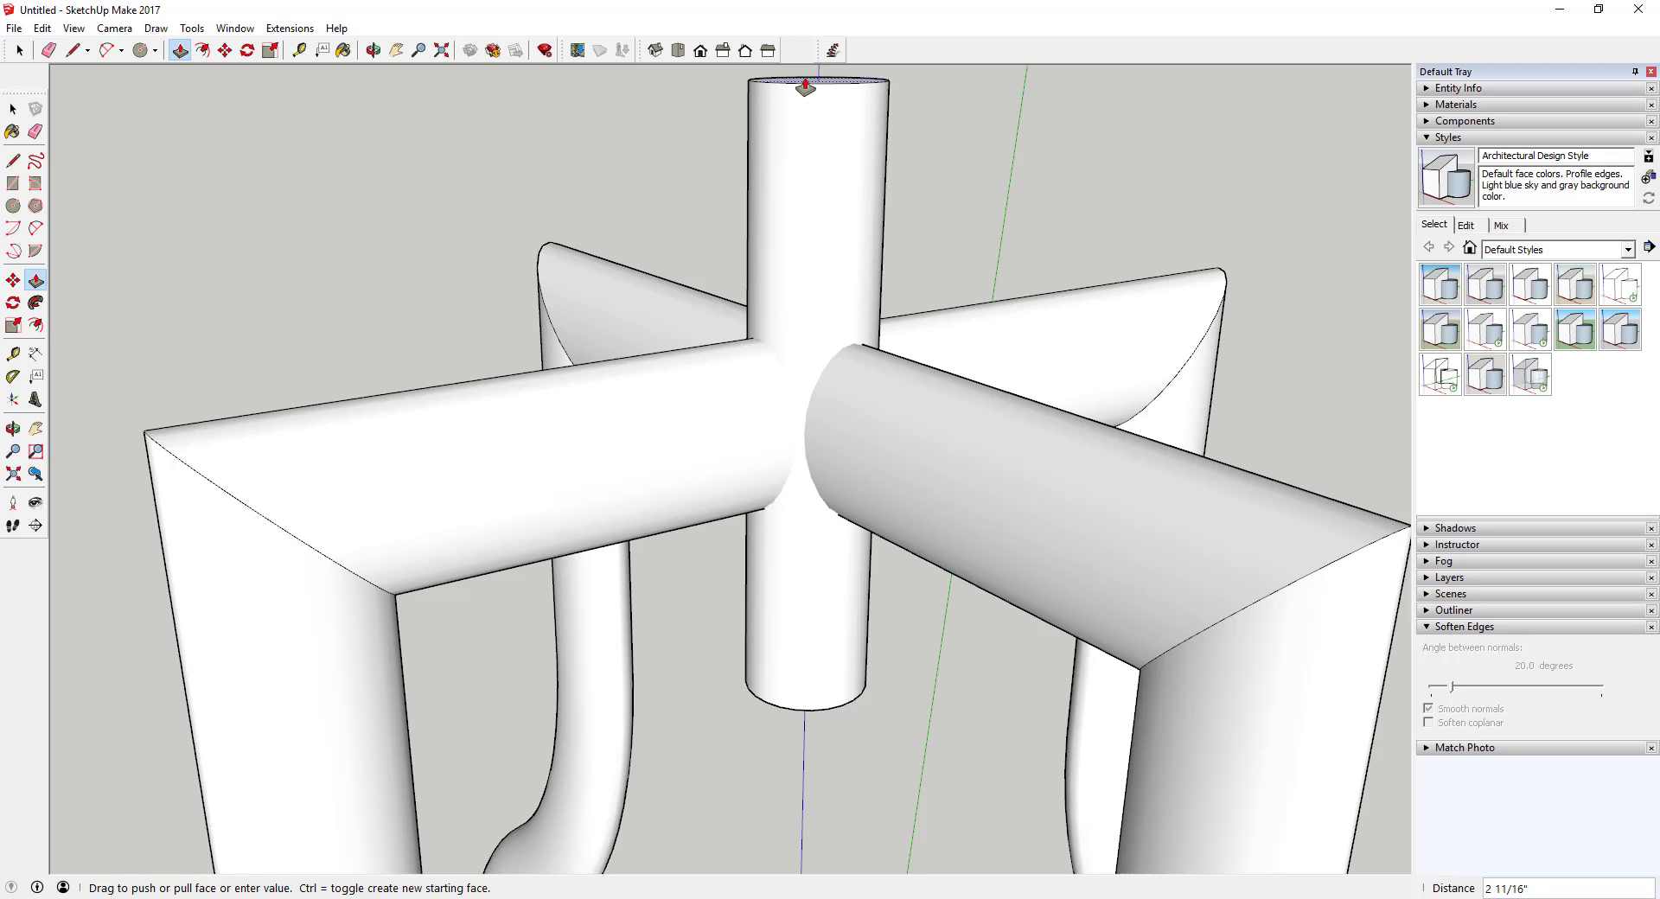
pyautogui.click(806, 83)
# Step: Select the whole central post and make it a group
pyautogui.scroll(-5, 829, 297)
pyautogui.scroll(-3, 826, 296)
pyautogui.moveTo(826, 297); pyautogui.dragTo(797, 266, button='middle')
pyautogui.press('space')
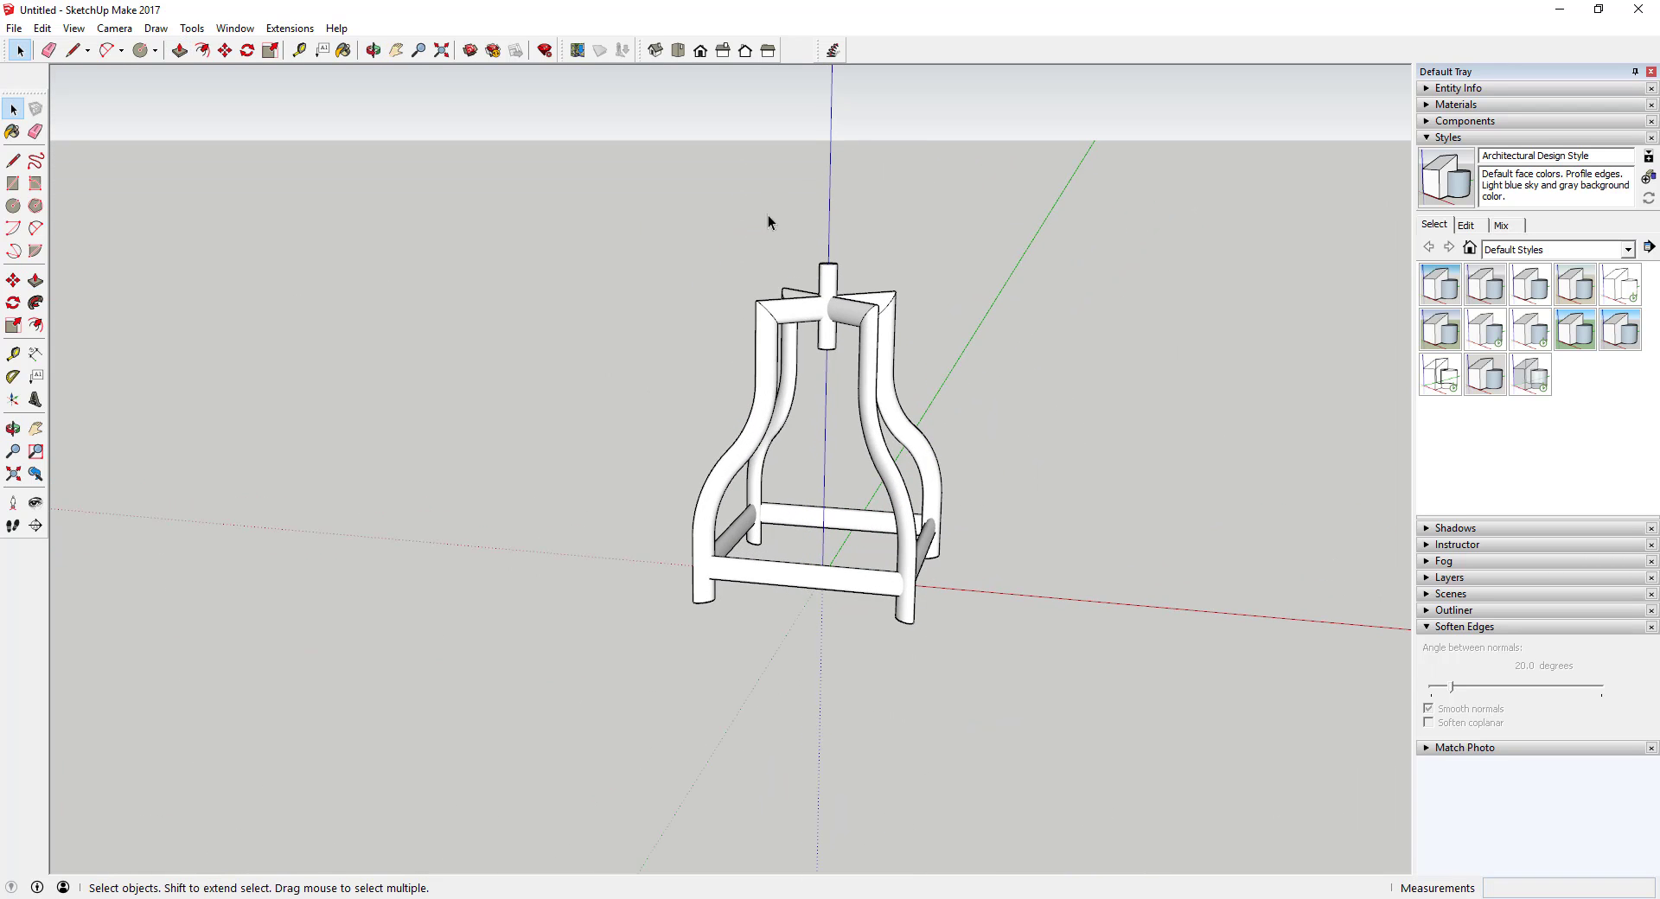
pyautogui.click(828, 287)
pyautogui.moveTo(797, 245); pyautogui.dragTo(857, 382)
pyautogui.scroll(2, 773, 277)
pyautogui.scroll(3, 773, 277)
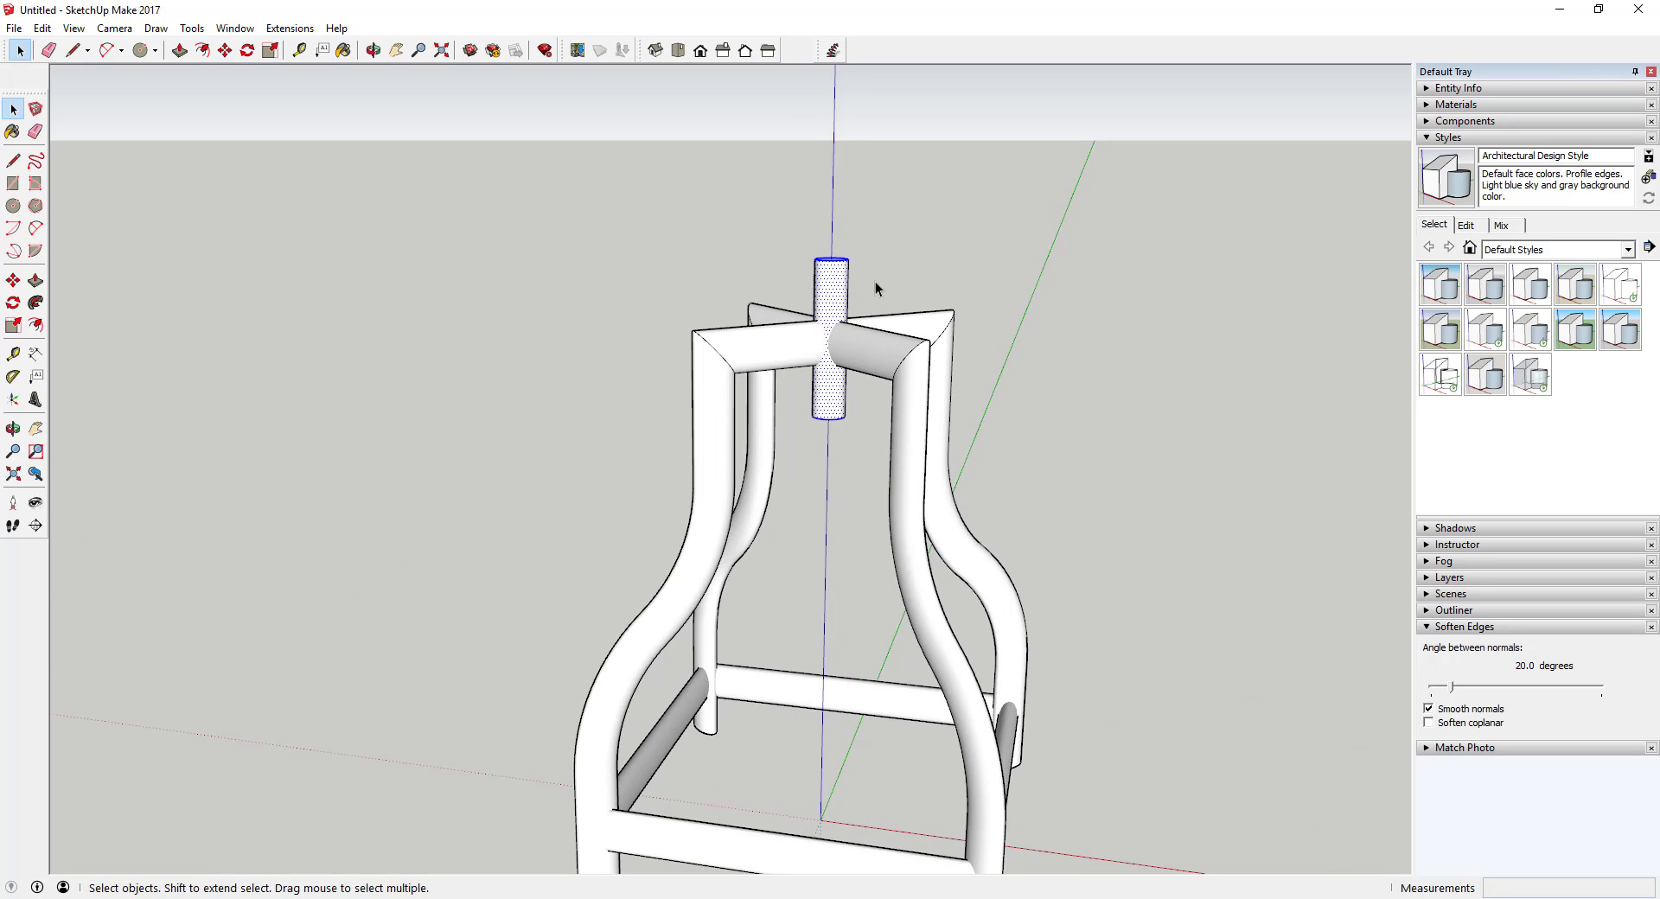
pyautogui.rightClick(813, 294)
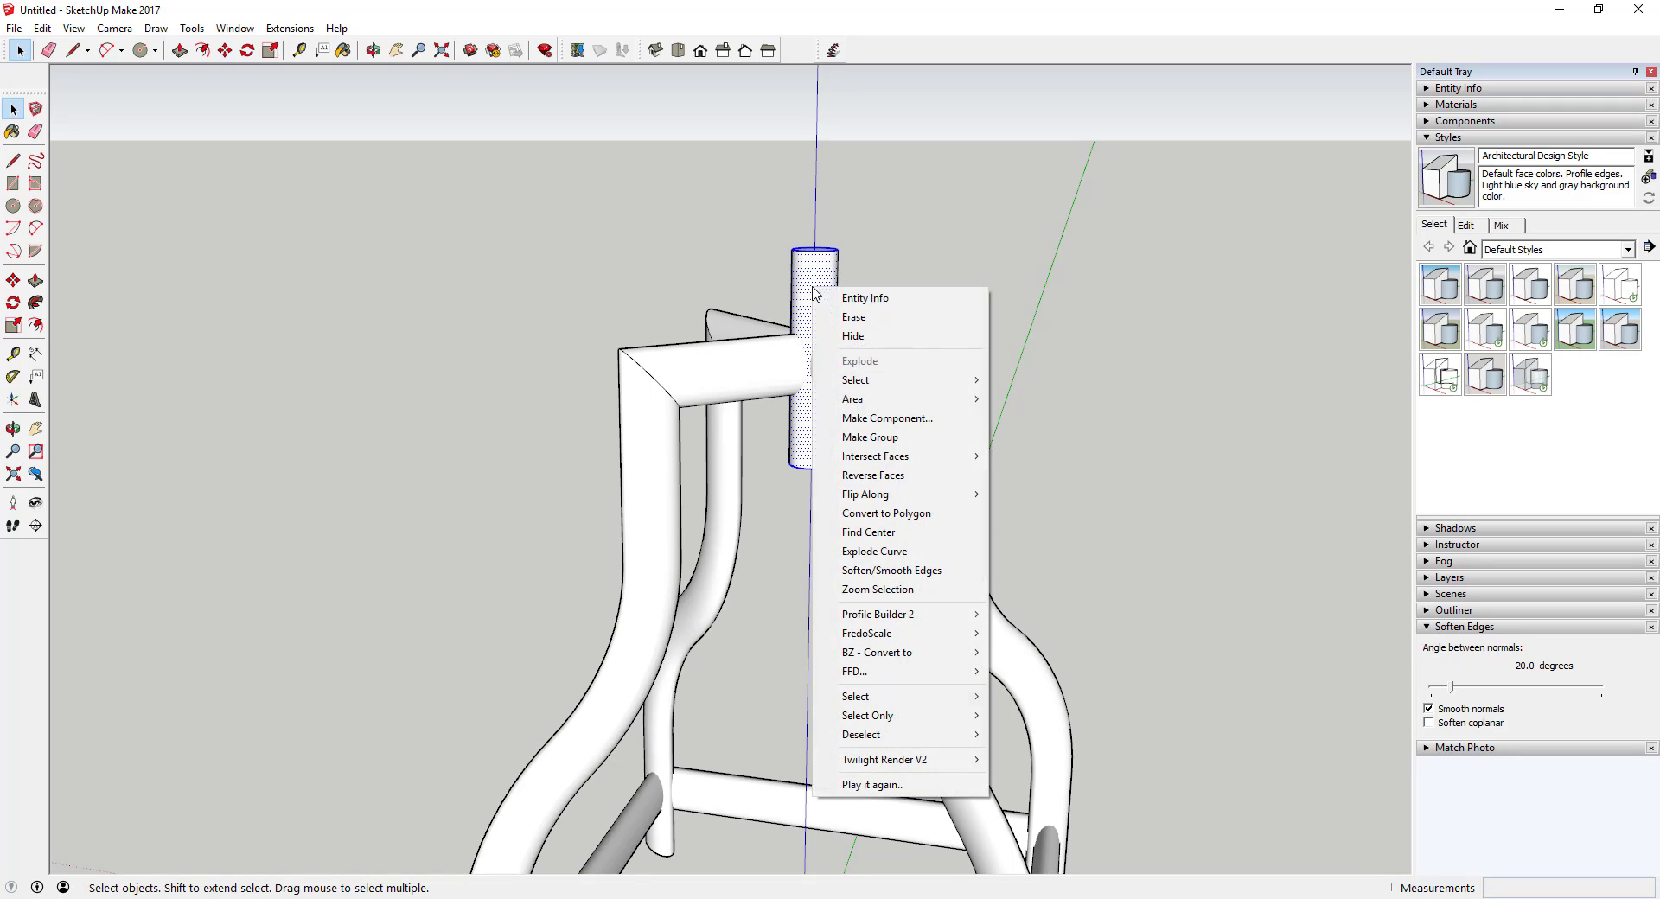
pyautogui.click(875, 435)
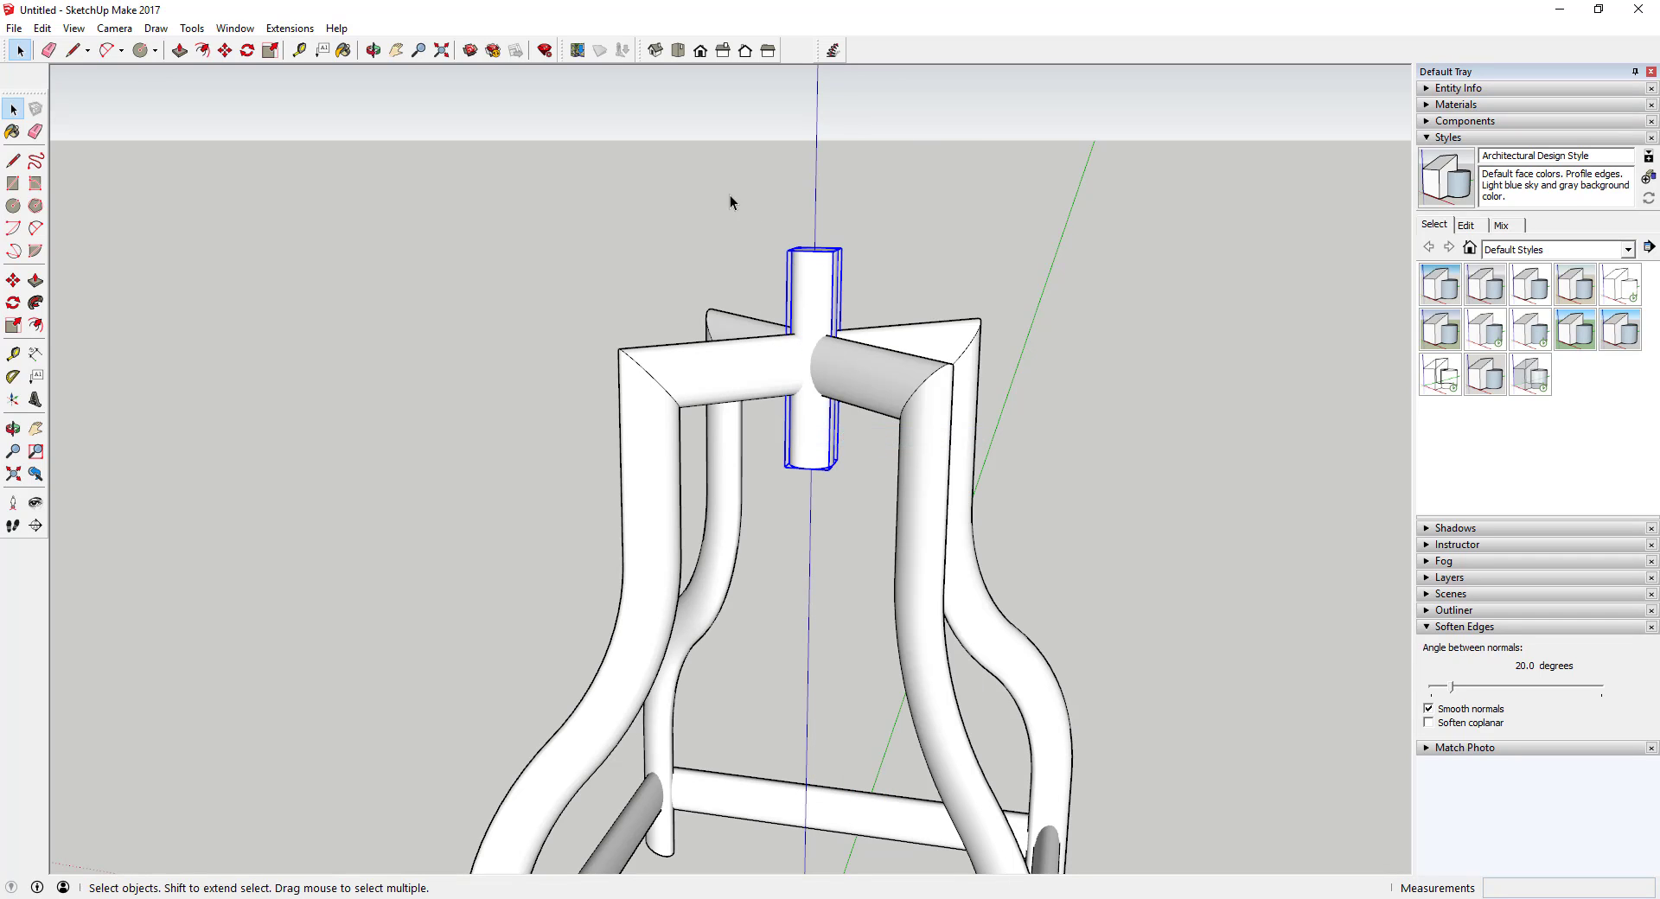
pyautogui.click(1224, 474)
pyautogui.click(812, 278)
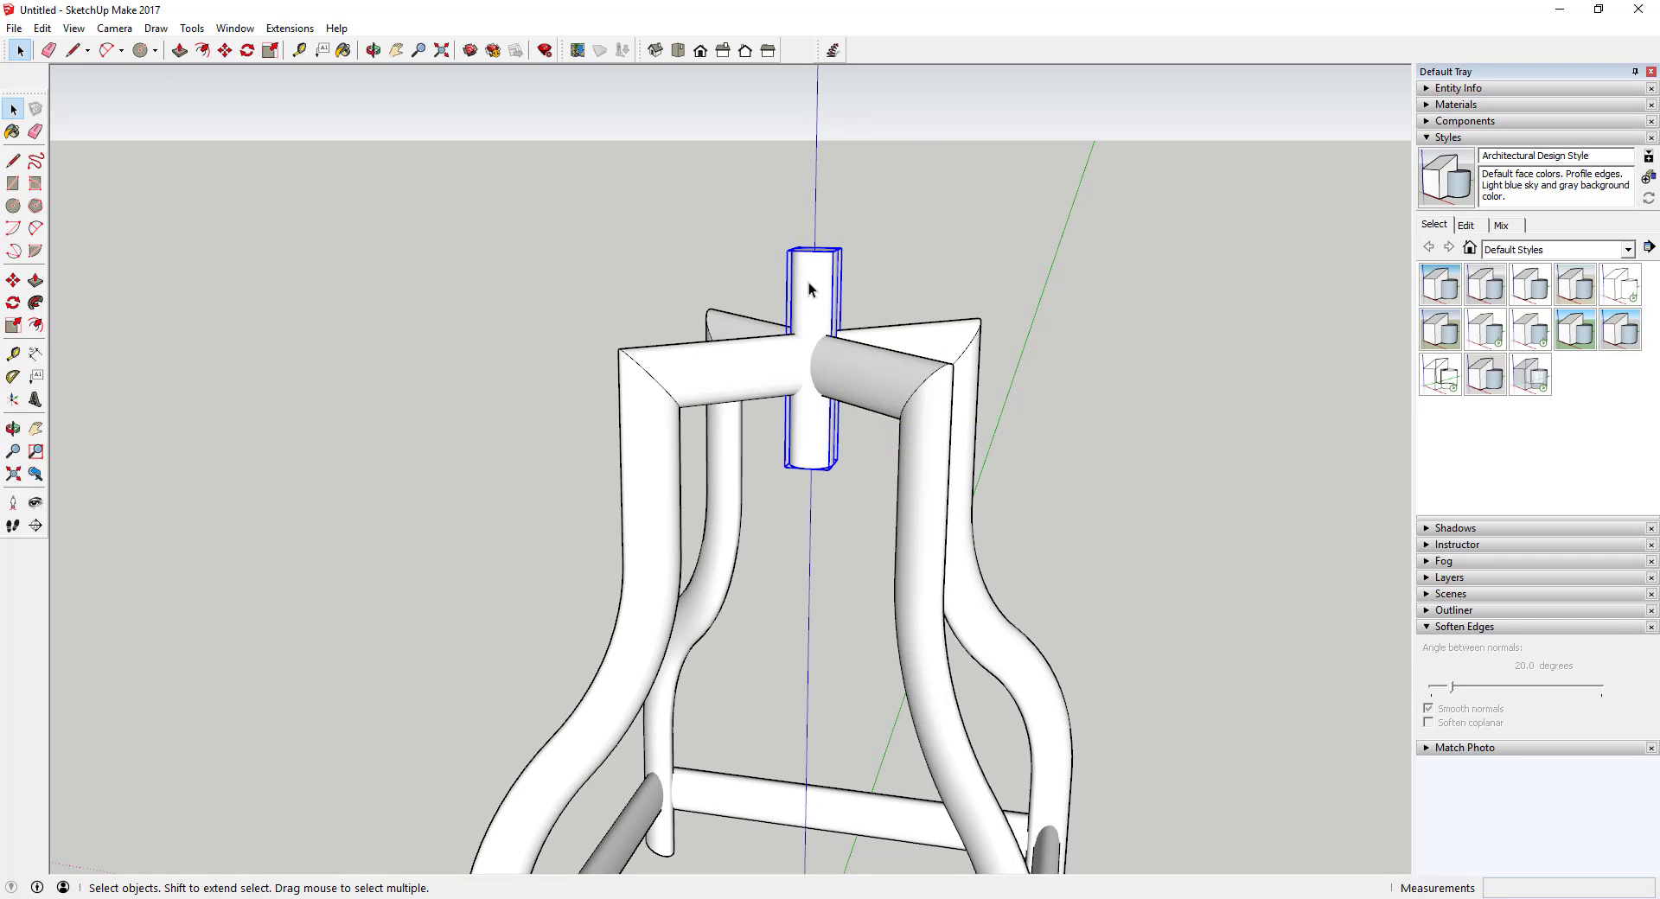
# Step: Inside the post group, mark the centre of the top circle with Find Center, and close the group
pyautogui.moveTo(817, 290)
pyautogui.mouseDown(button='middle')
pyautogui.moveTo(864, 360)
pyautogui.moveTo(869, 331)
pyautogui.moveTo(807, 423)
pyautogui.moveTo(811, 266)
pyautogui.mouseUp(button='middle')
pyautogui.press('c')
pyautogui.press('space')
pyautogui.rightClick(810, 266)
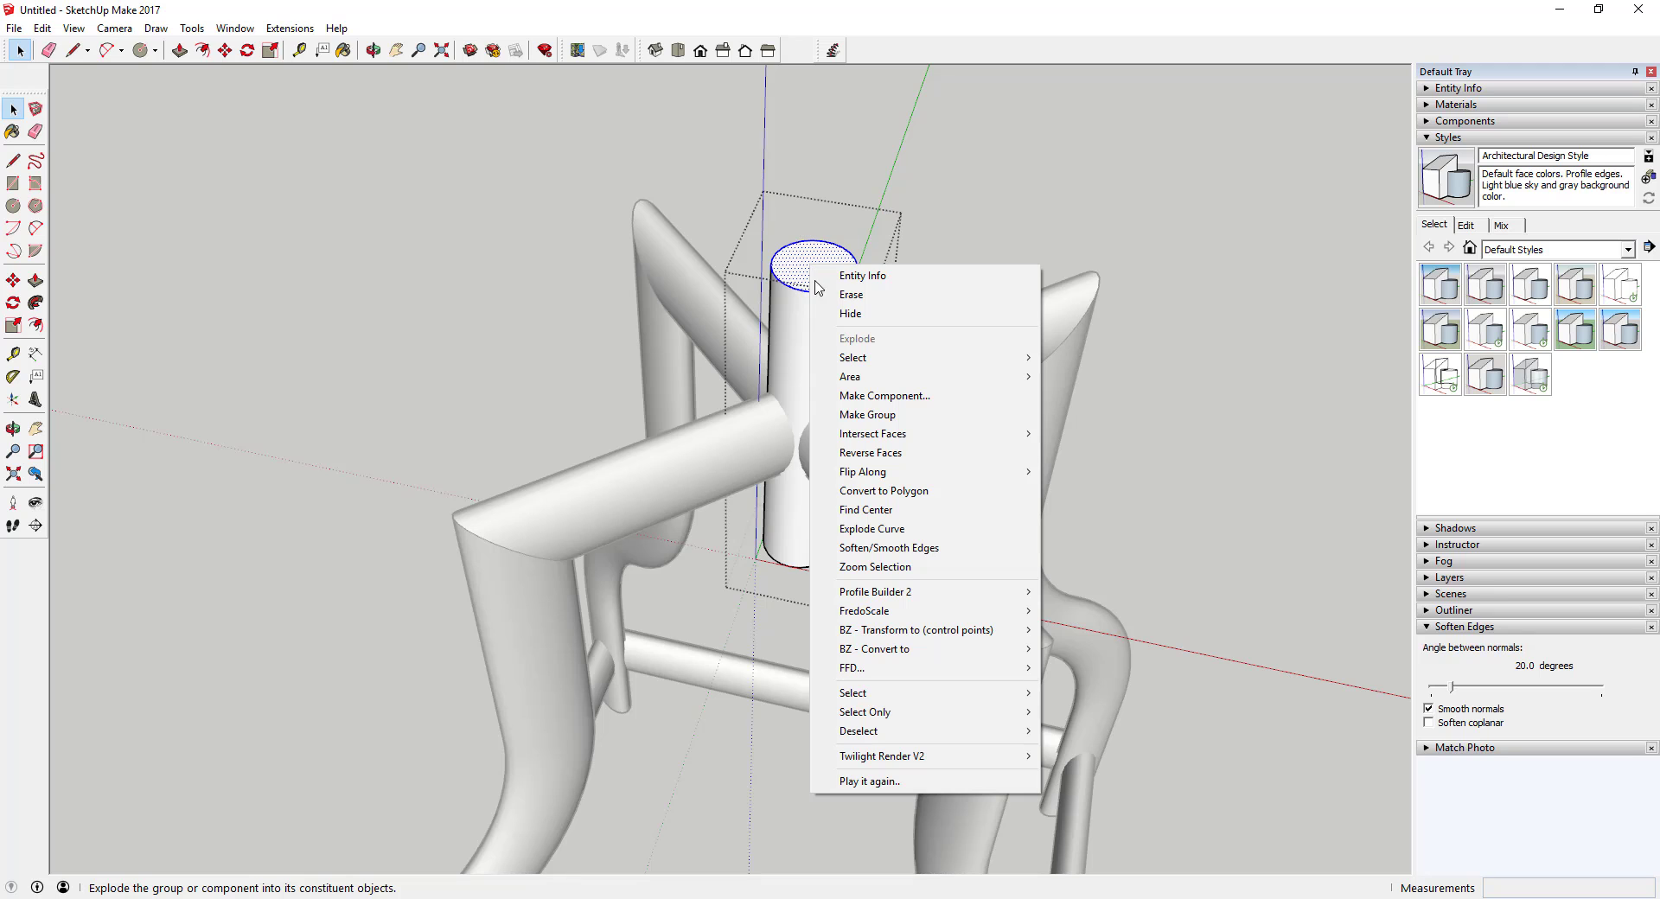
pyautogui.click(876, 510)
pyautogui.click(947, 257)
# Step: Draw the seat circle with a radius of about 7 1/2" around the centre point on top of the post
pyautogui.scroll(5, 947, 257)
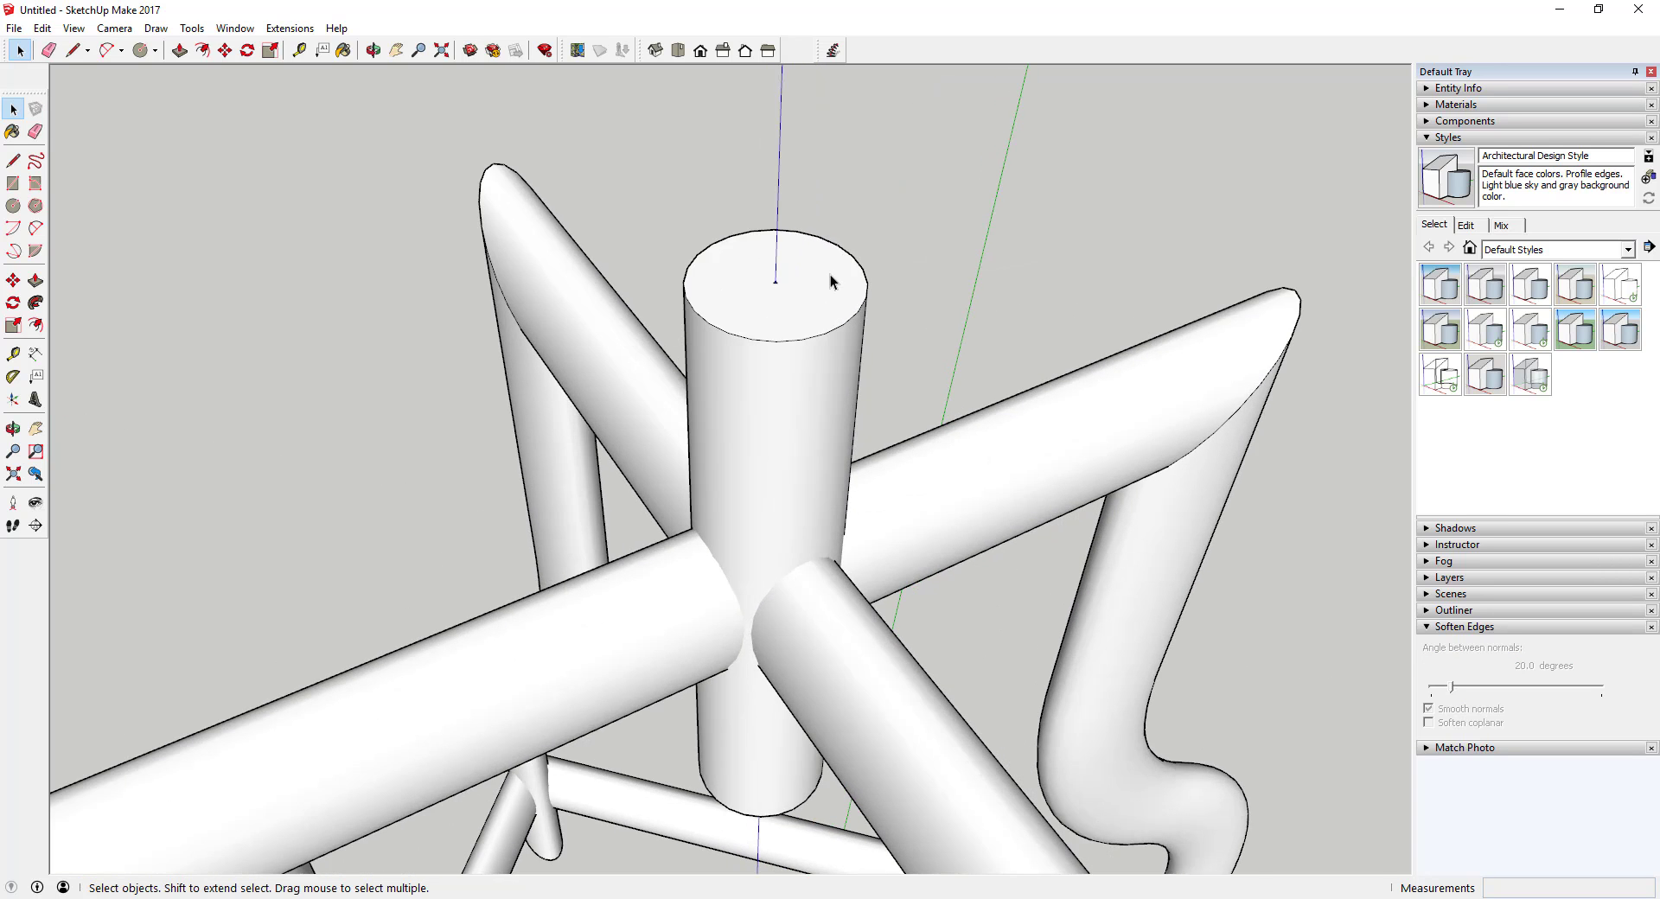
pyautogui.moveTo(830, 281); pyautogui.dragTo(951, 223, button='middle')
pyautogui.scroll(5, 757, 256)
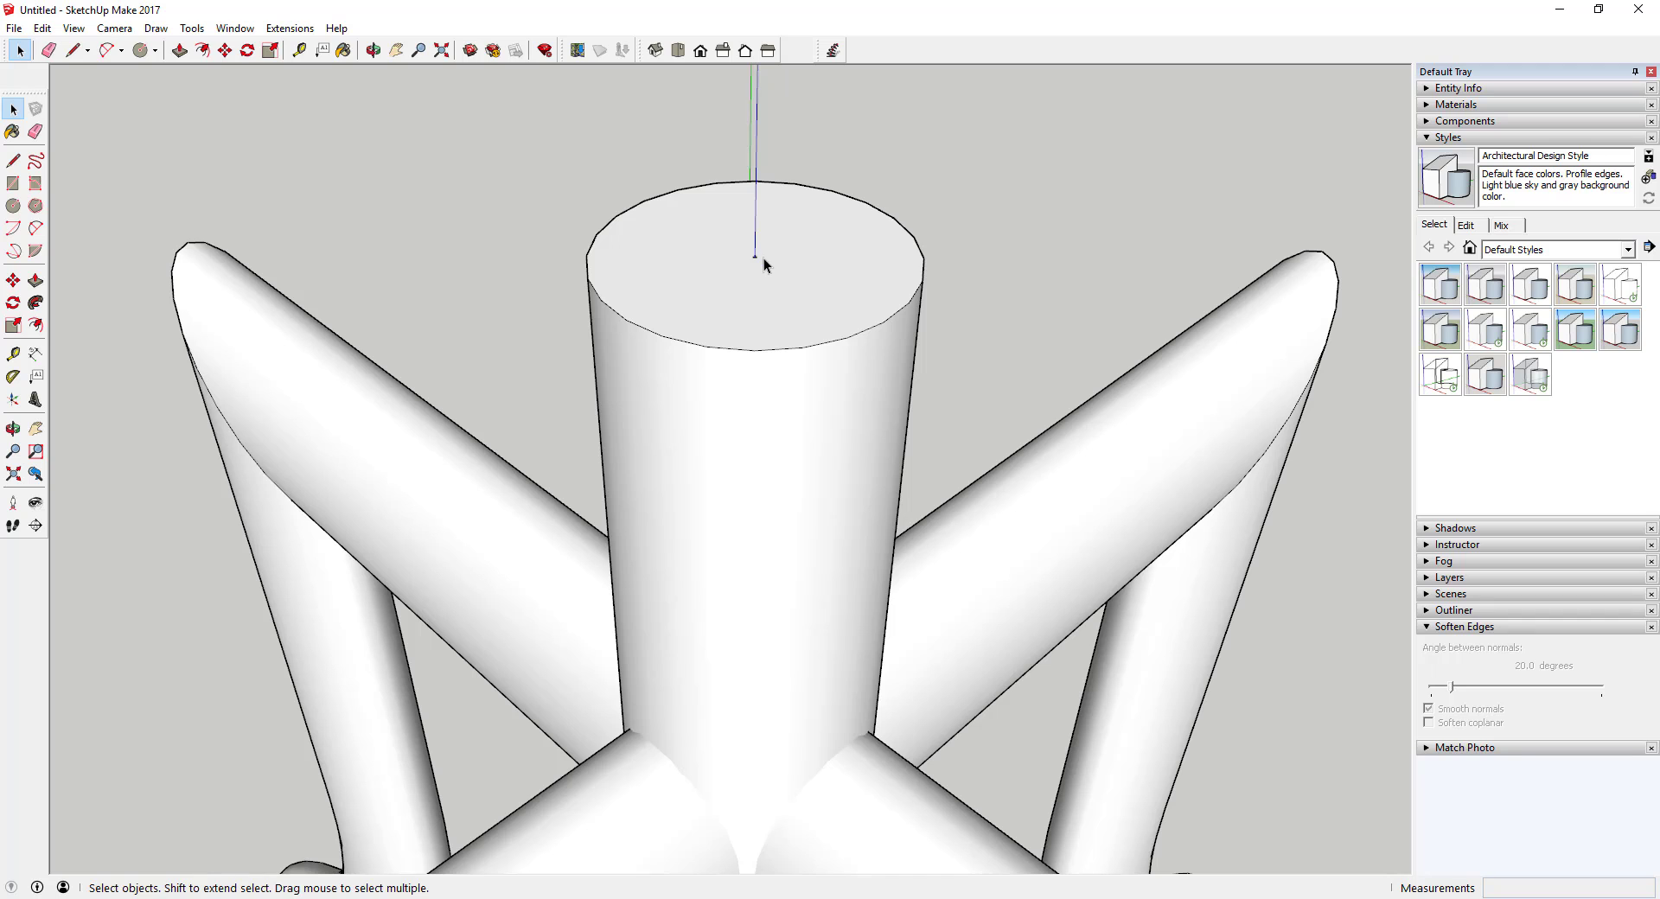
pyautogui.press('c')
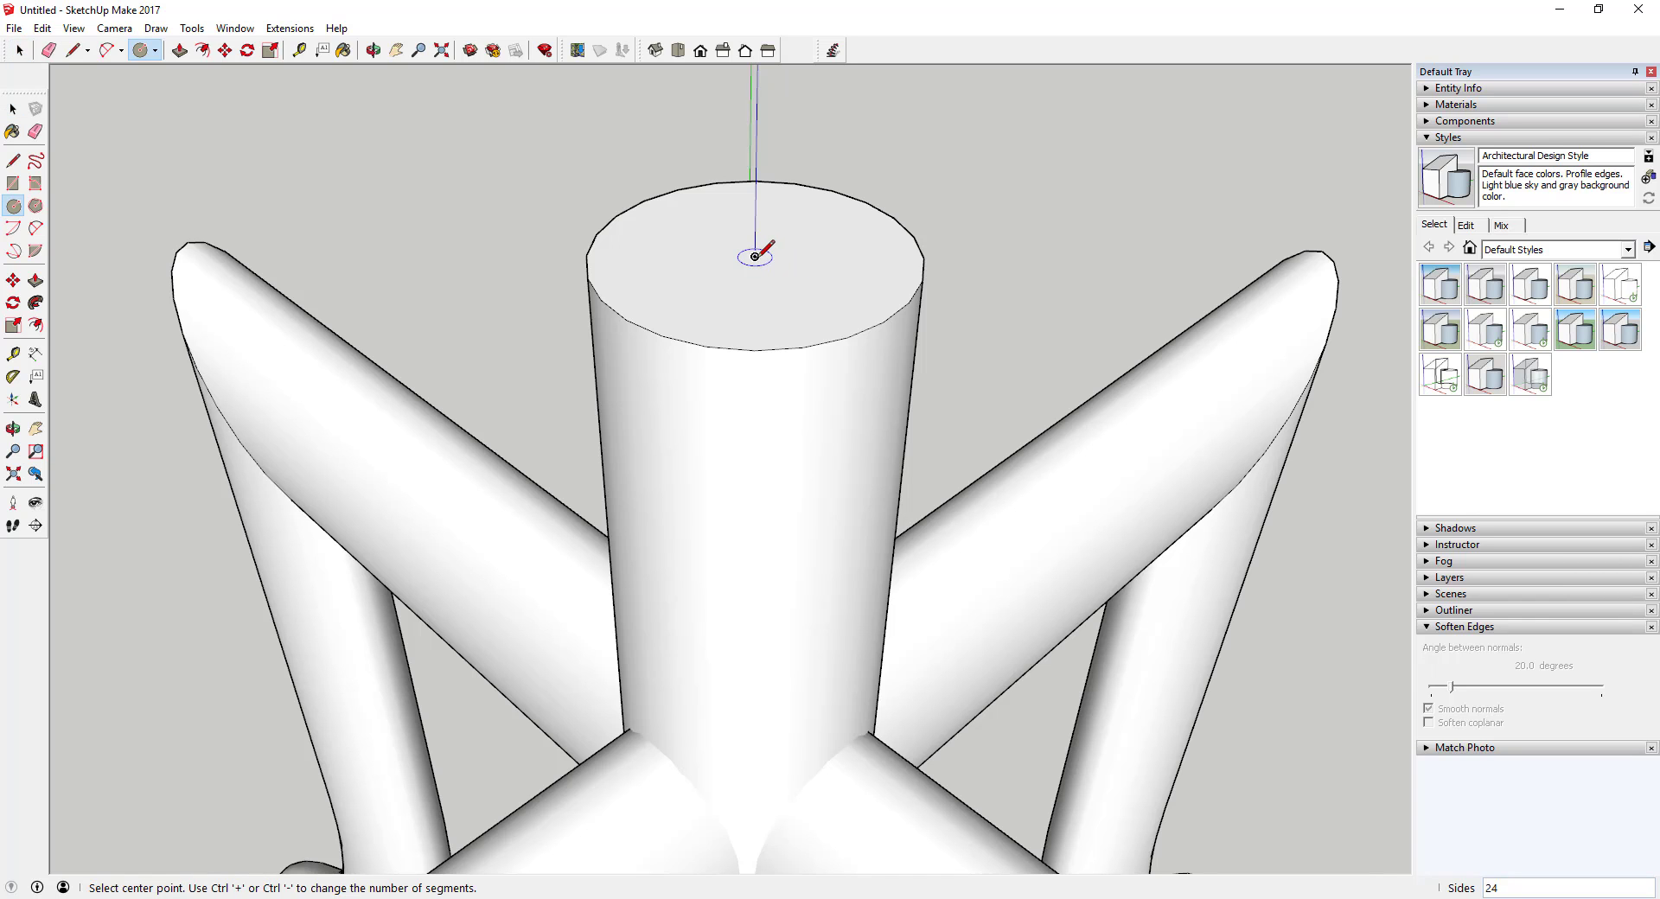
pyautogui.click(756, 257)
pyautogui.scroll(-5, 1151, 253)
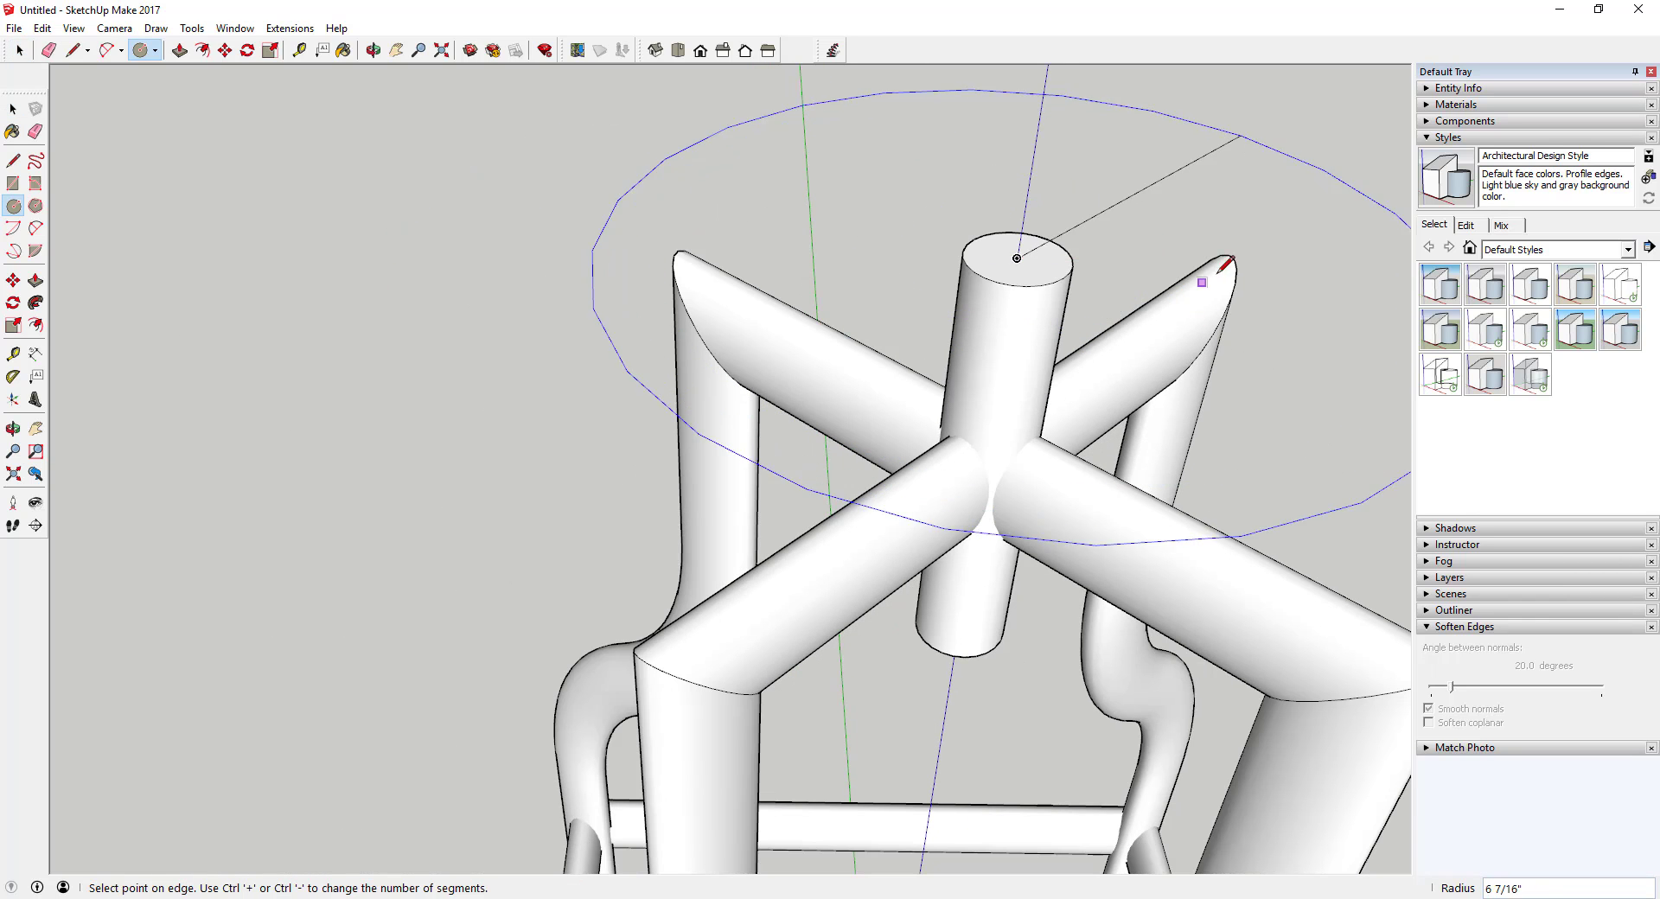
pyautogui.click(1230, 254)
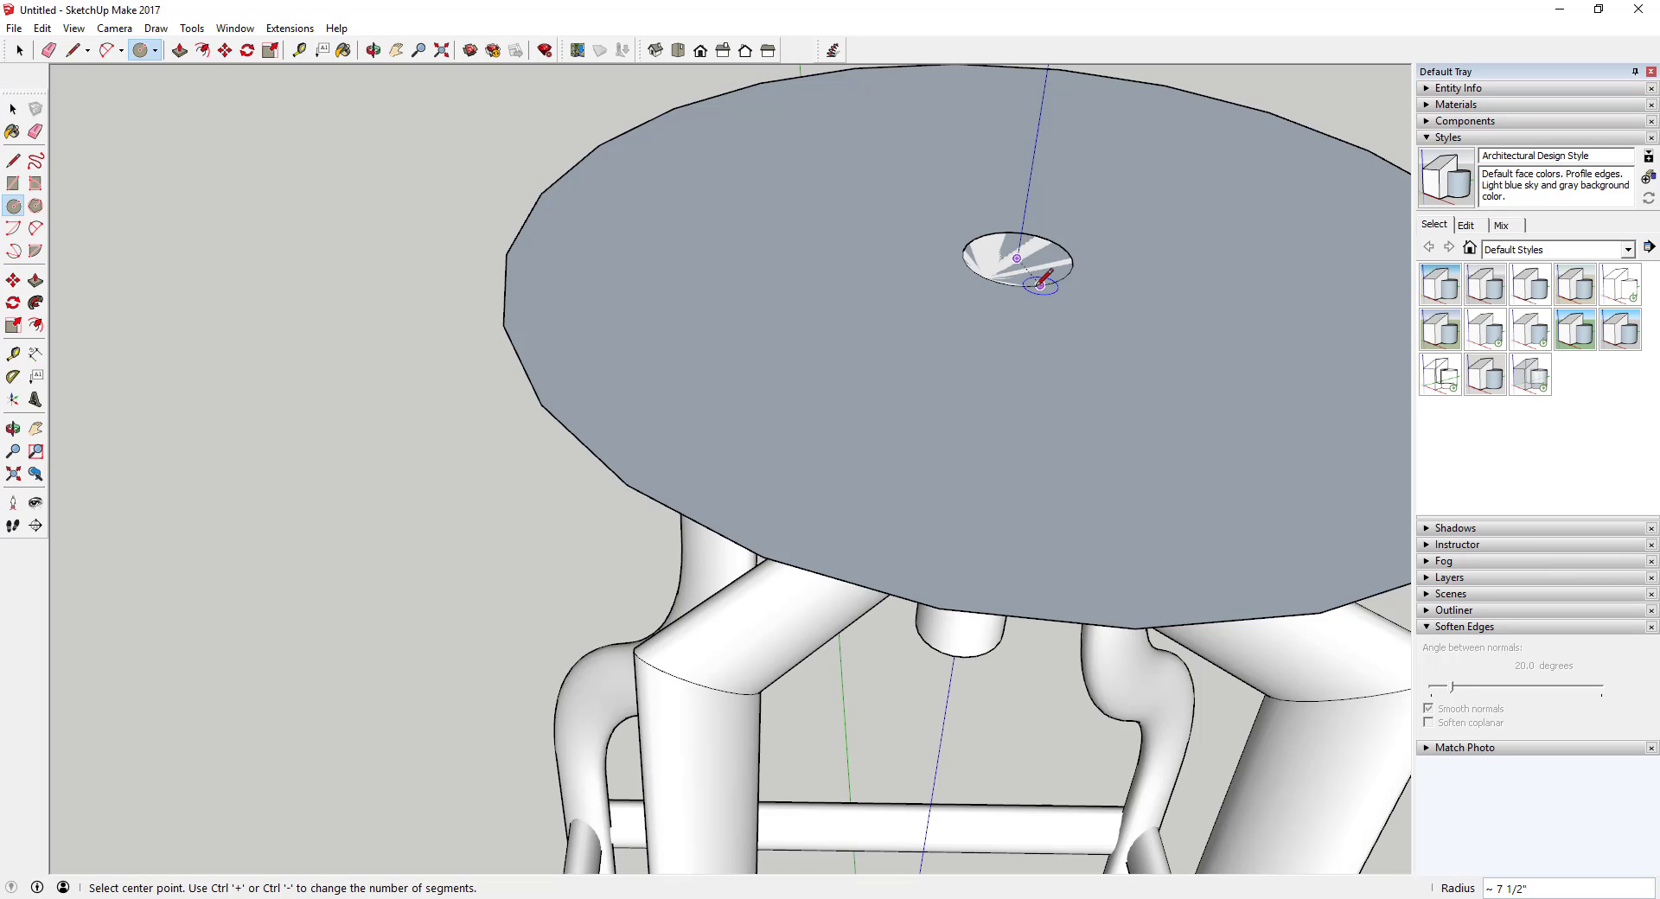
pyautogui.scroll(-5, 1081, 216)
pyautogui.moveTo(1081, 217); pyautogui.dragTo(1082, 173, button='middle')
pyautogui.press('space')
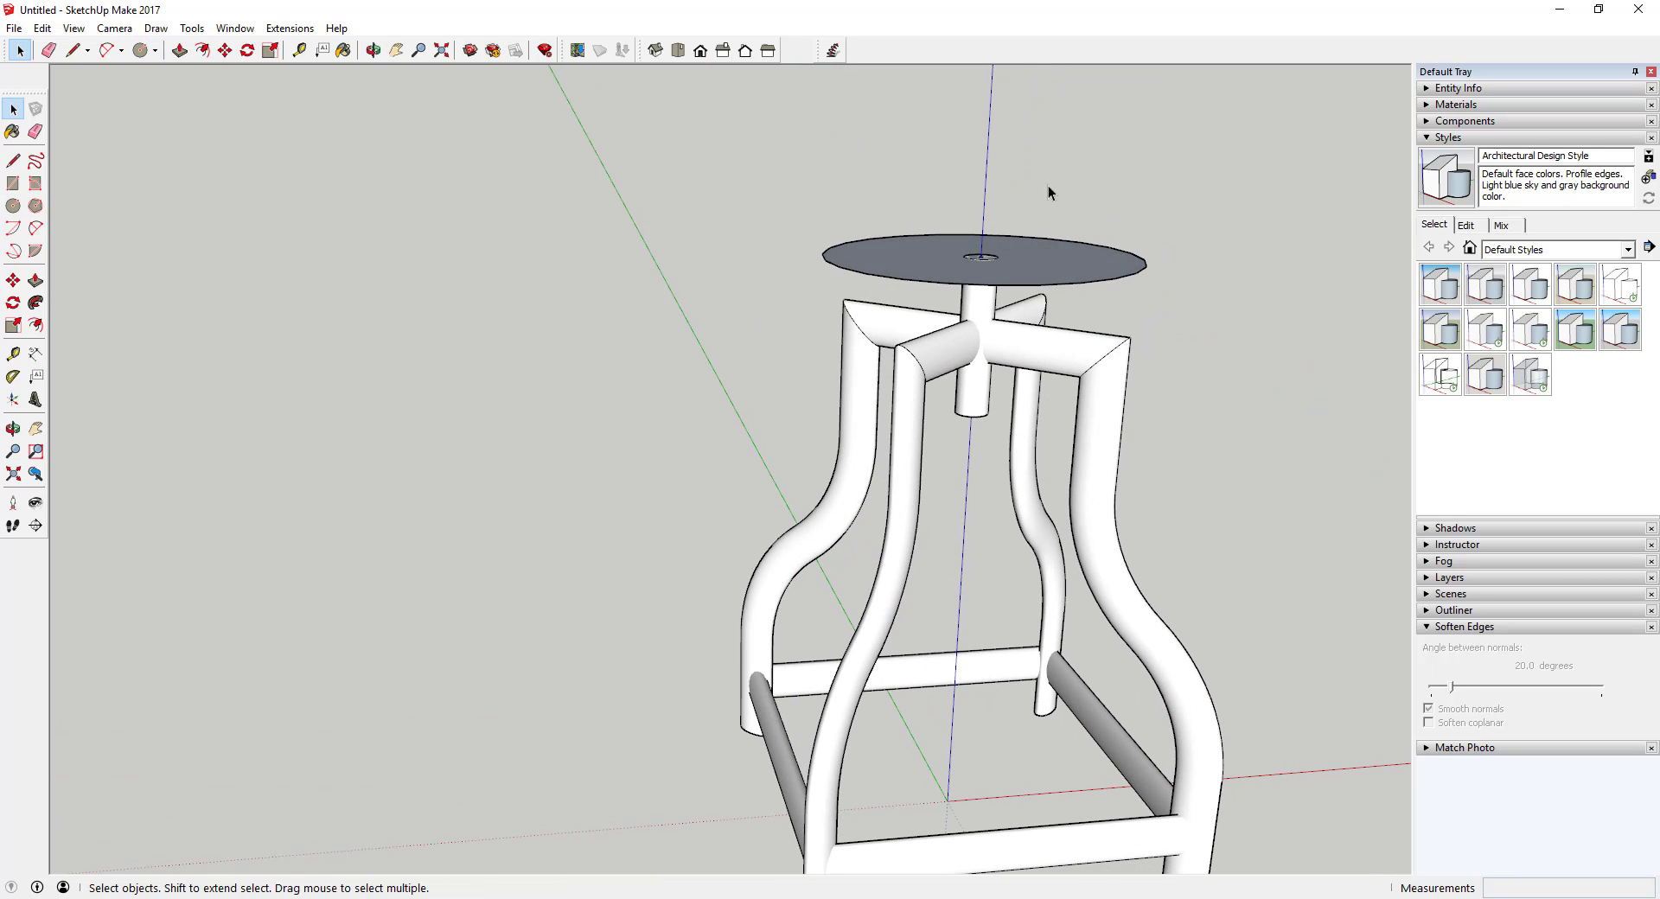
# Step: Push/Pull the seat circle upward to a thickness of about 1 3/8"
pyautogui.press('p')
pyautogui.click(976, 255)
pyautogui.click(974, 232)
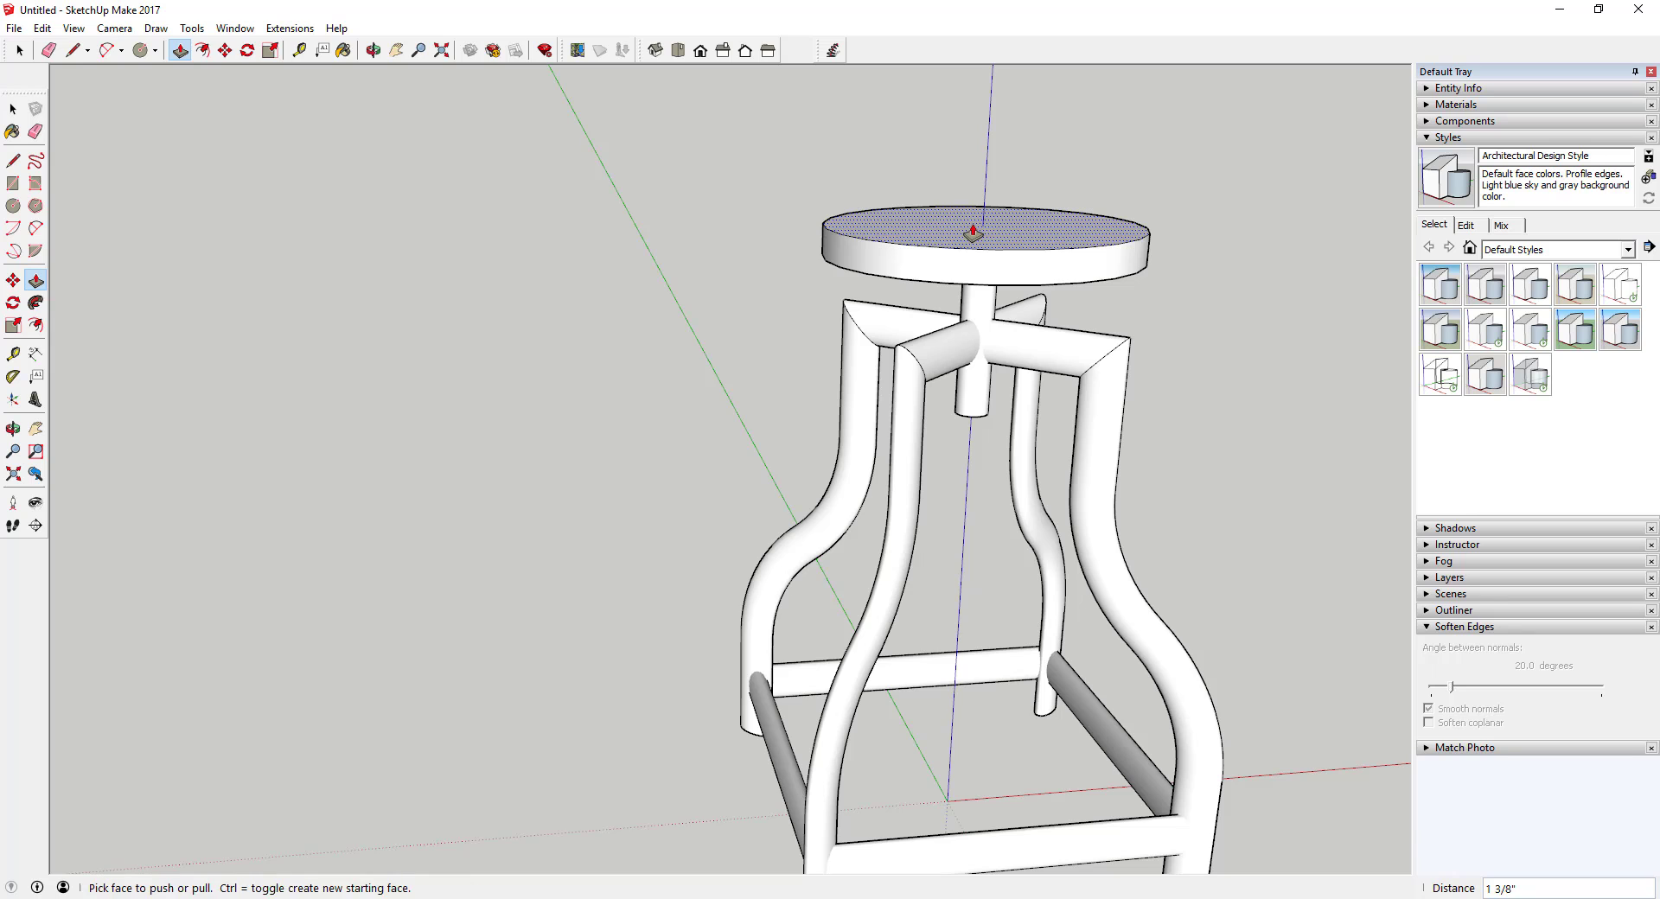
pyautogui.moveTo(974, 231); pyautogui.dragTo(796, 256, button='middle')
pyautogui.press('space')
pyautogui.moveTo(1183, 263); pyautogui.dragTo(972, 253, button='middle')
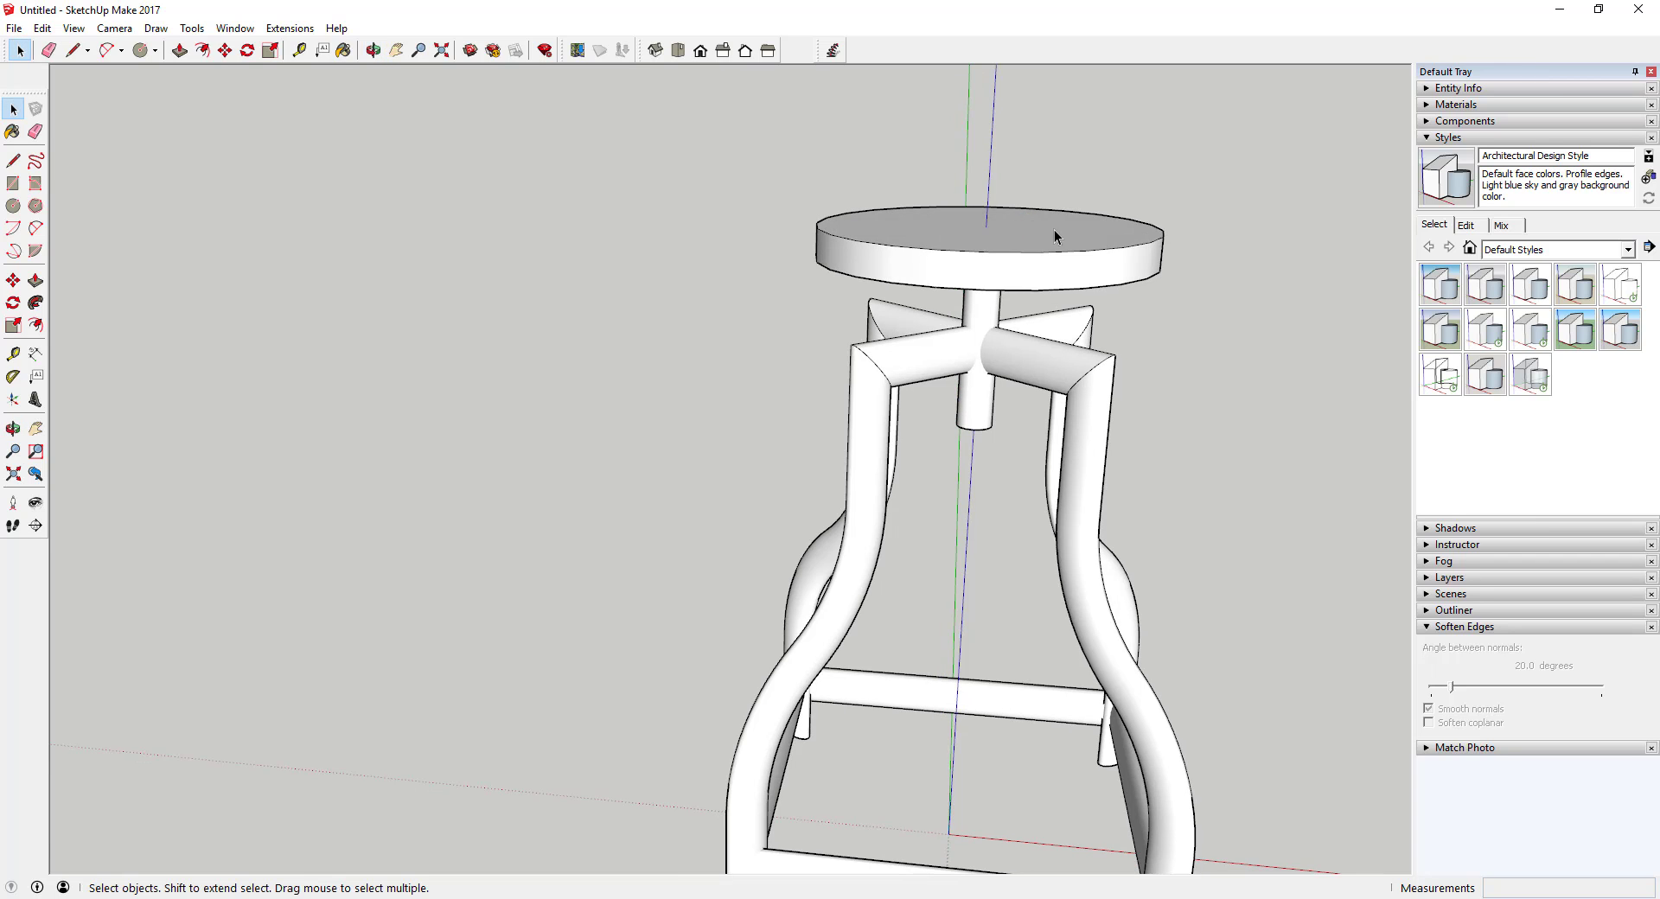
pyautogui.scroll(2, 1055, 230)
pyautogui.rightClick(900, 58)
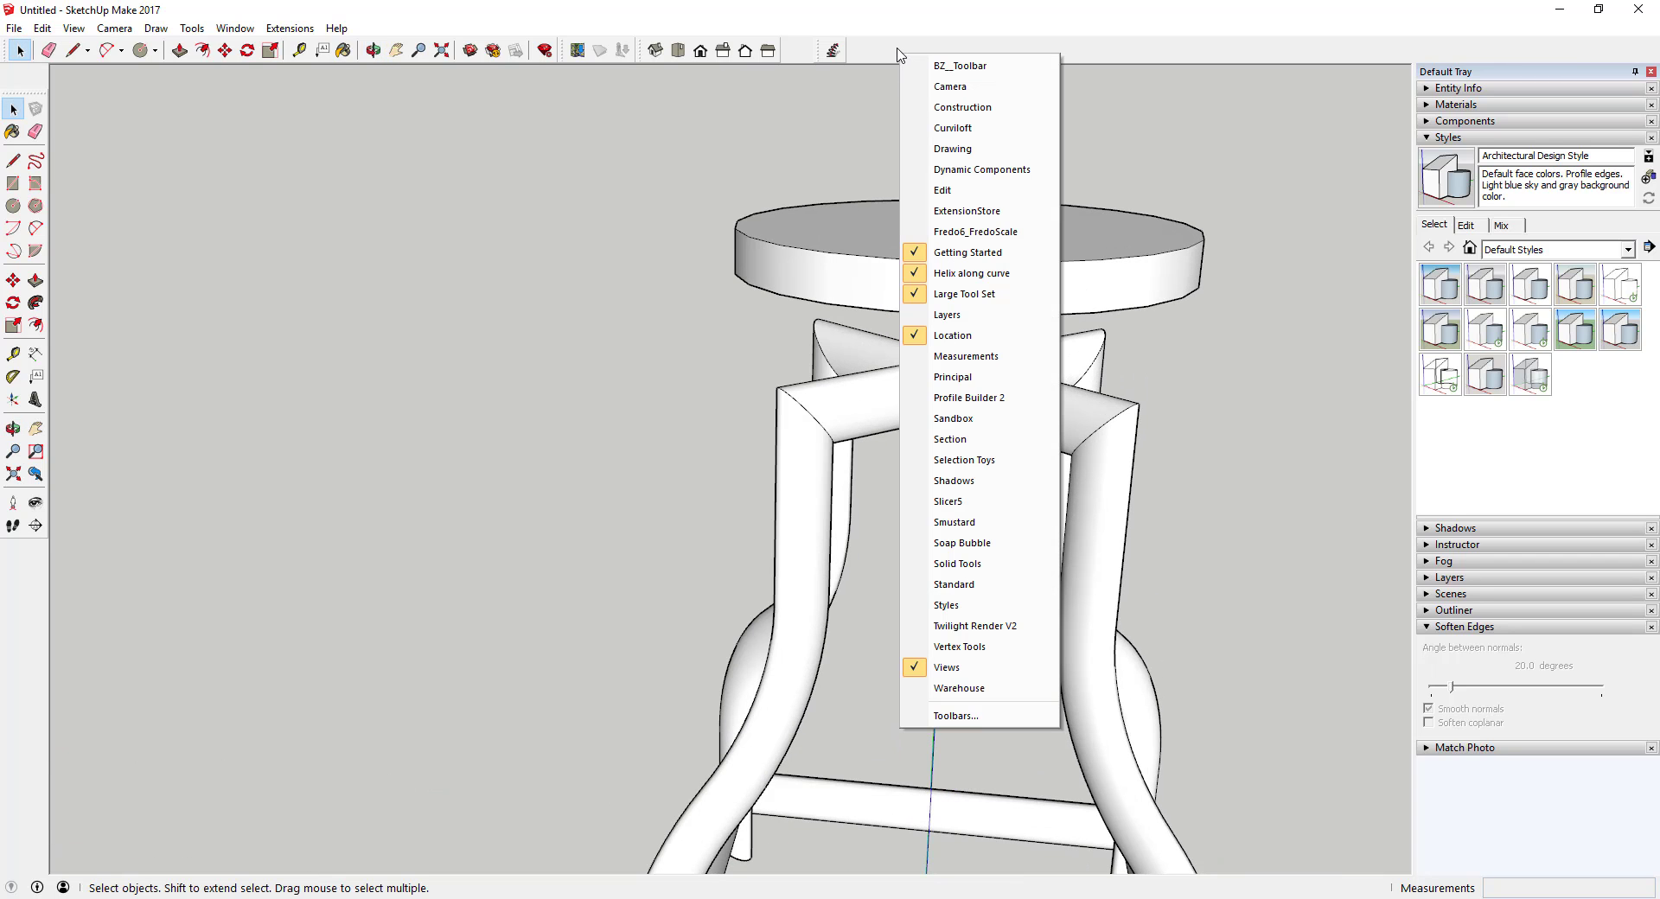
pyautogui.click(809, 234)
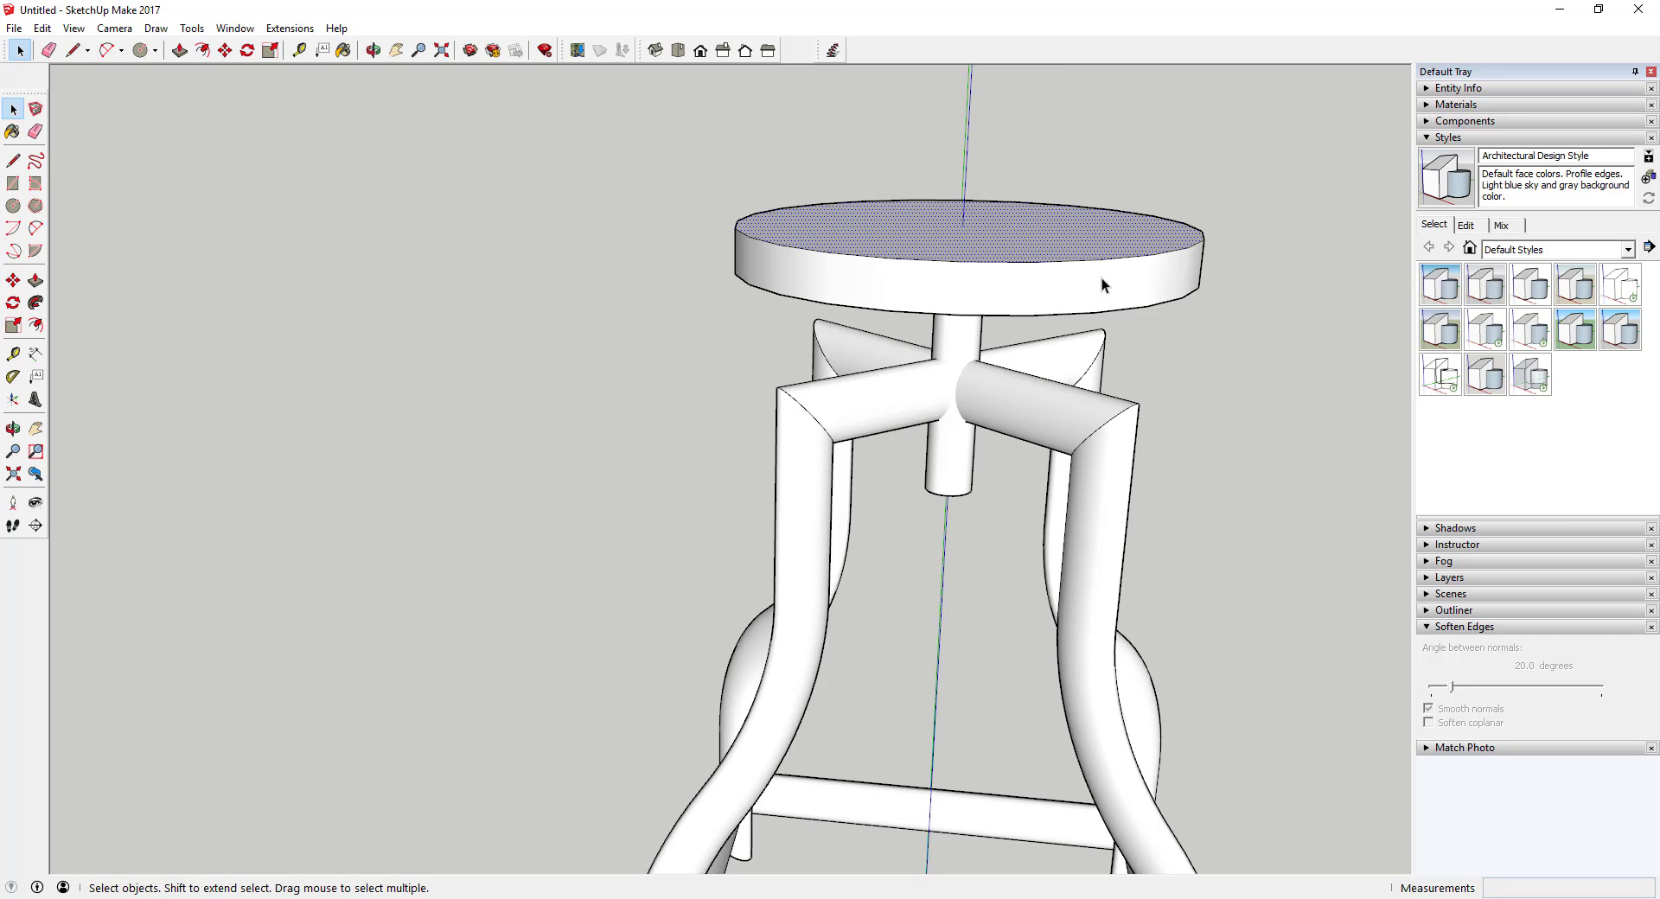
# Step: Select the whole round seat and make it a group
pyautogui.scroll(-3, 1037, 255)
pyautogui.moveTo(996, 242); pyautogui.dragTo(972, 234, button='middle')
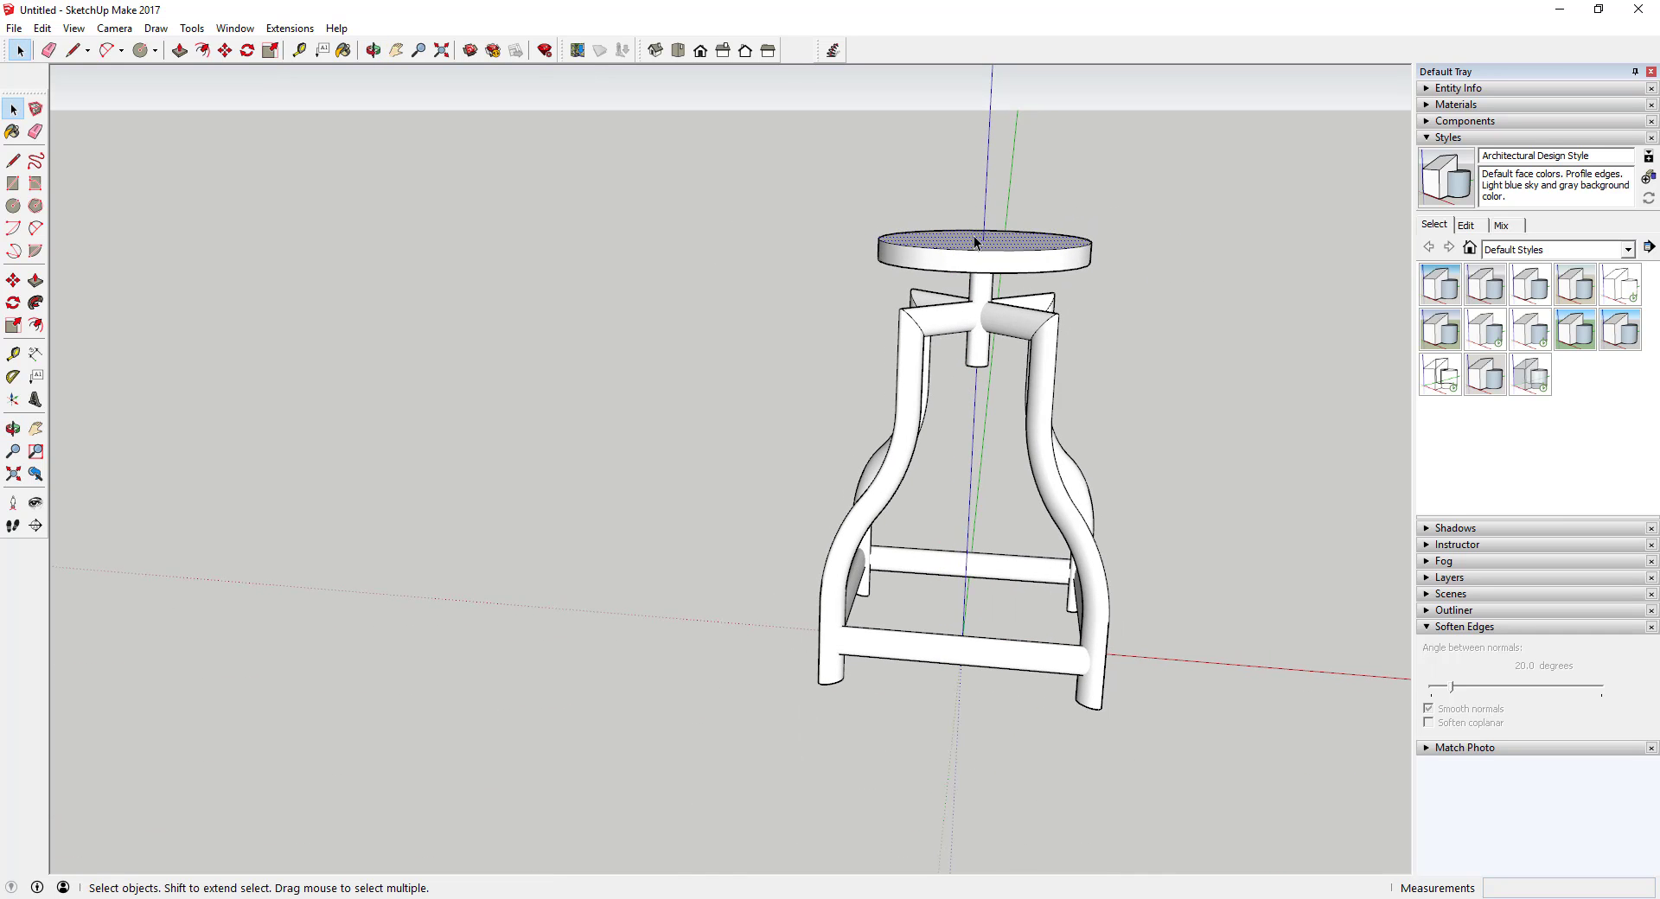
pyautogui.moveTo(837, 199); pyautogui.dragTo(1190, 299)
pyautogui.rightClick(1032, 264)
pyautogui.click(1115, 415)
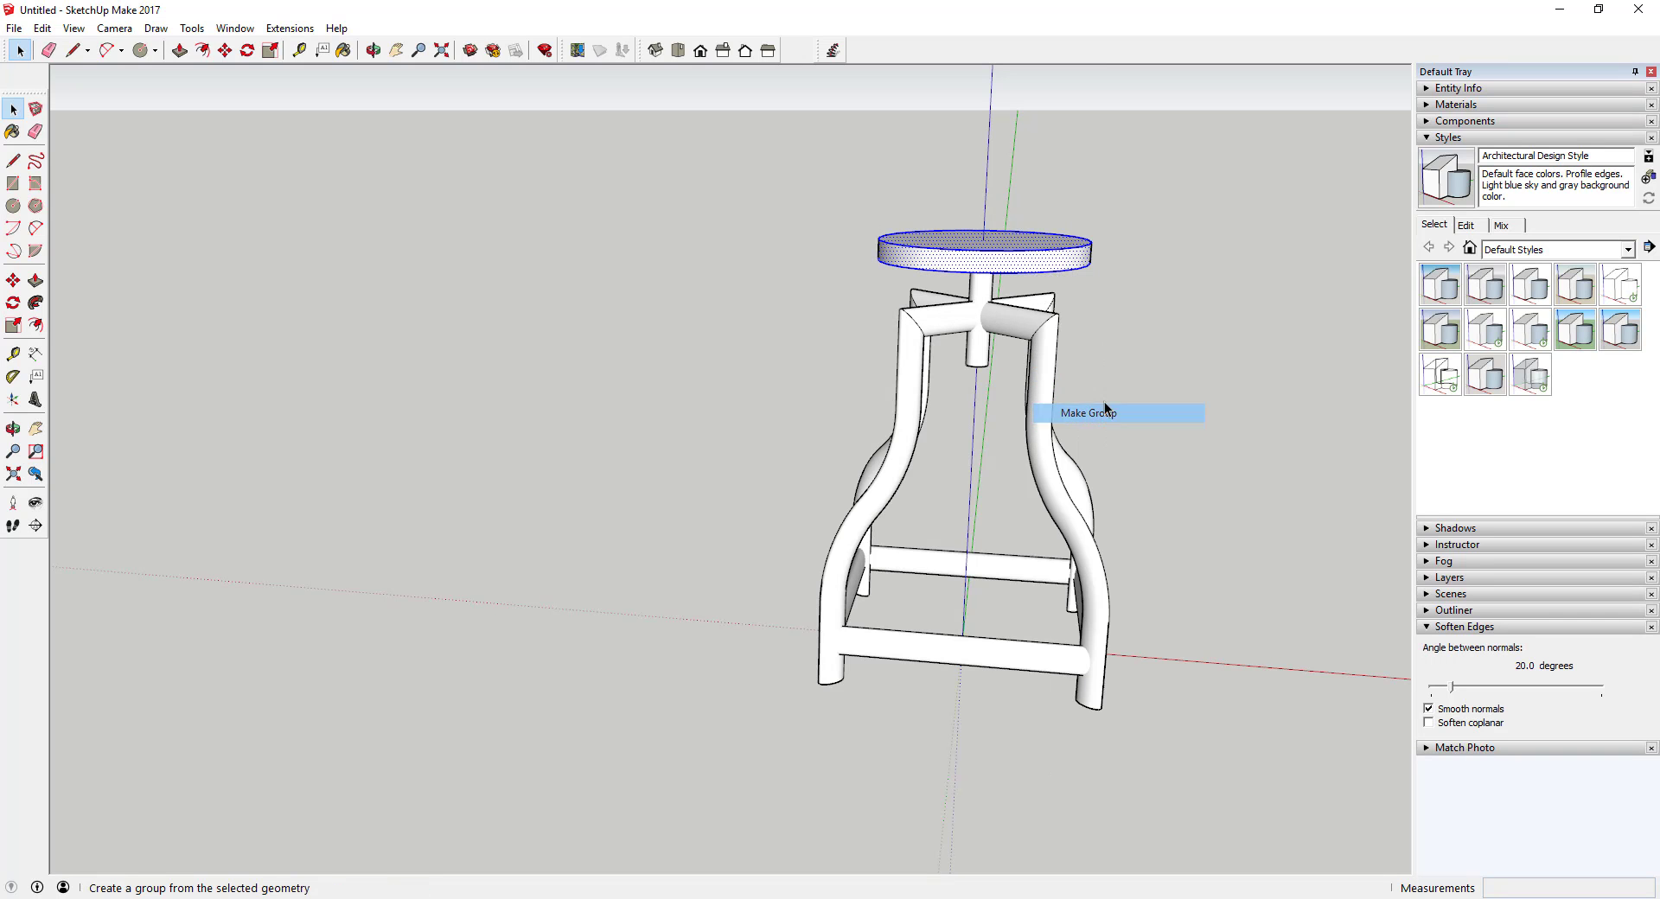
# Step: Inside the central post group, extend the bottom face farther down with Push/Pull, and close the group
pyautogui.scroll(3, 1304, 408)
pyautogui.scroll(2, 1172, 403)
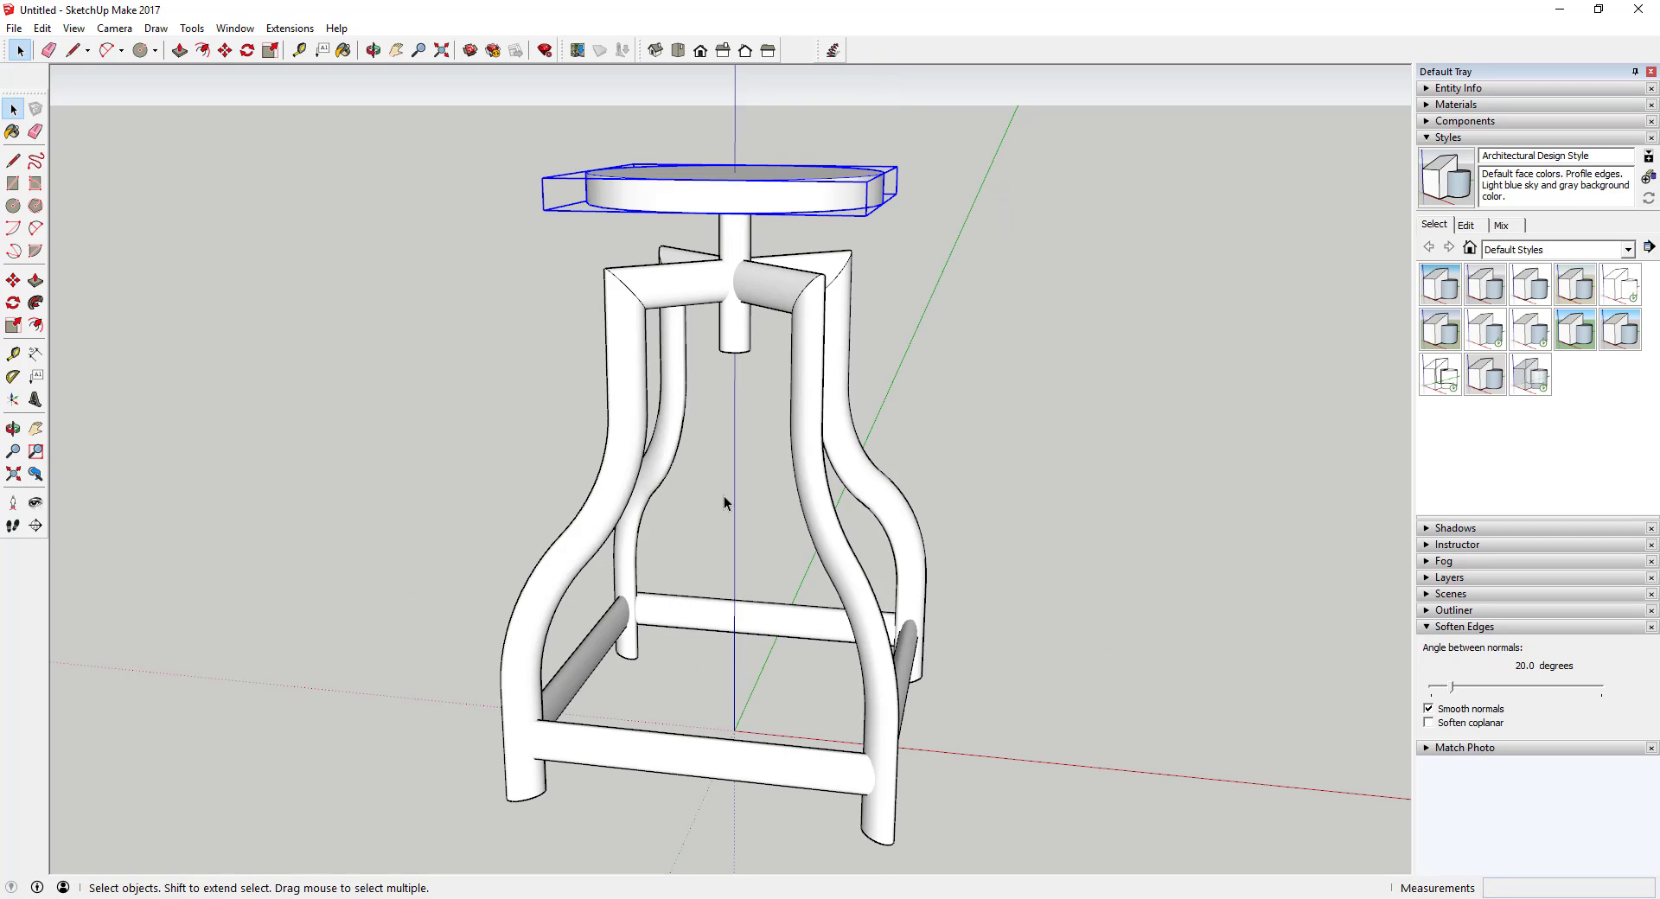
pyautogui.scroll(5, 724, 495)
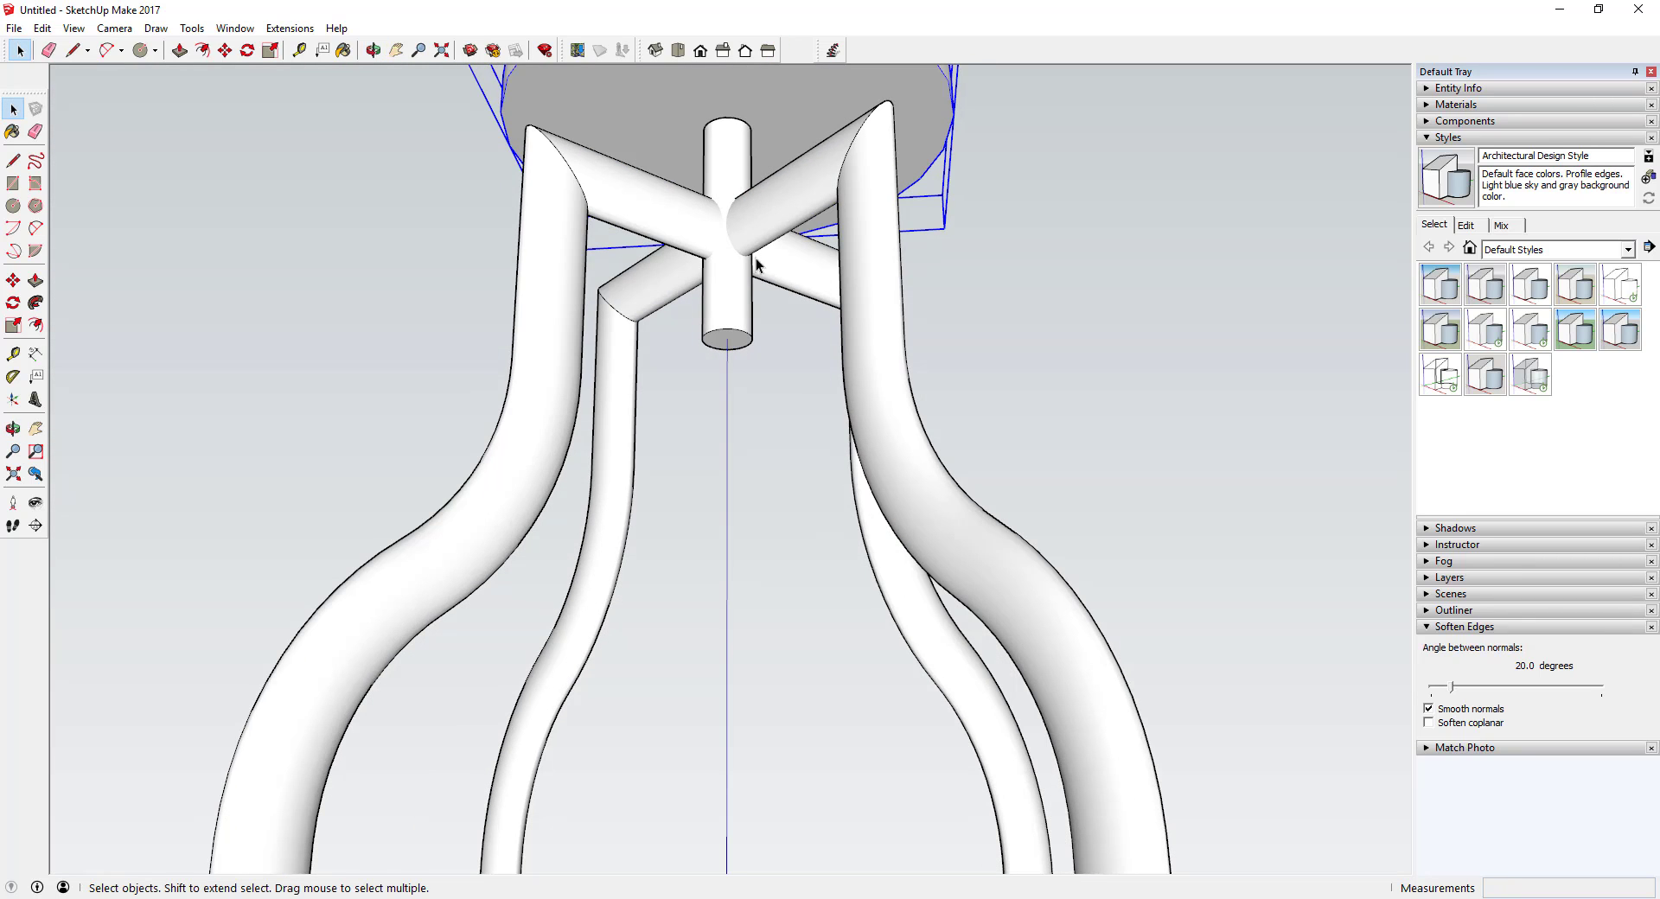
pyautogui.doubleClick(729, 340)
pyautogui.press('p')
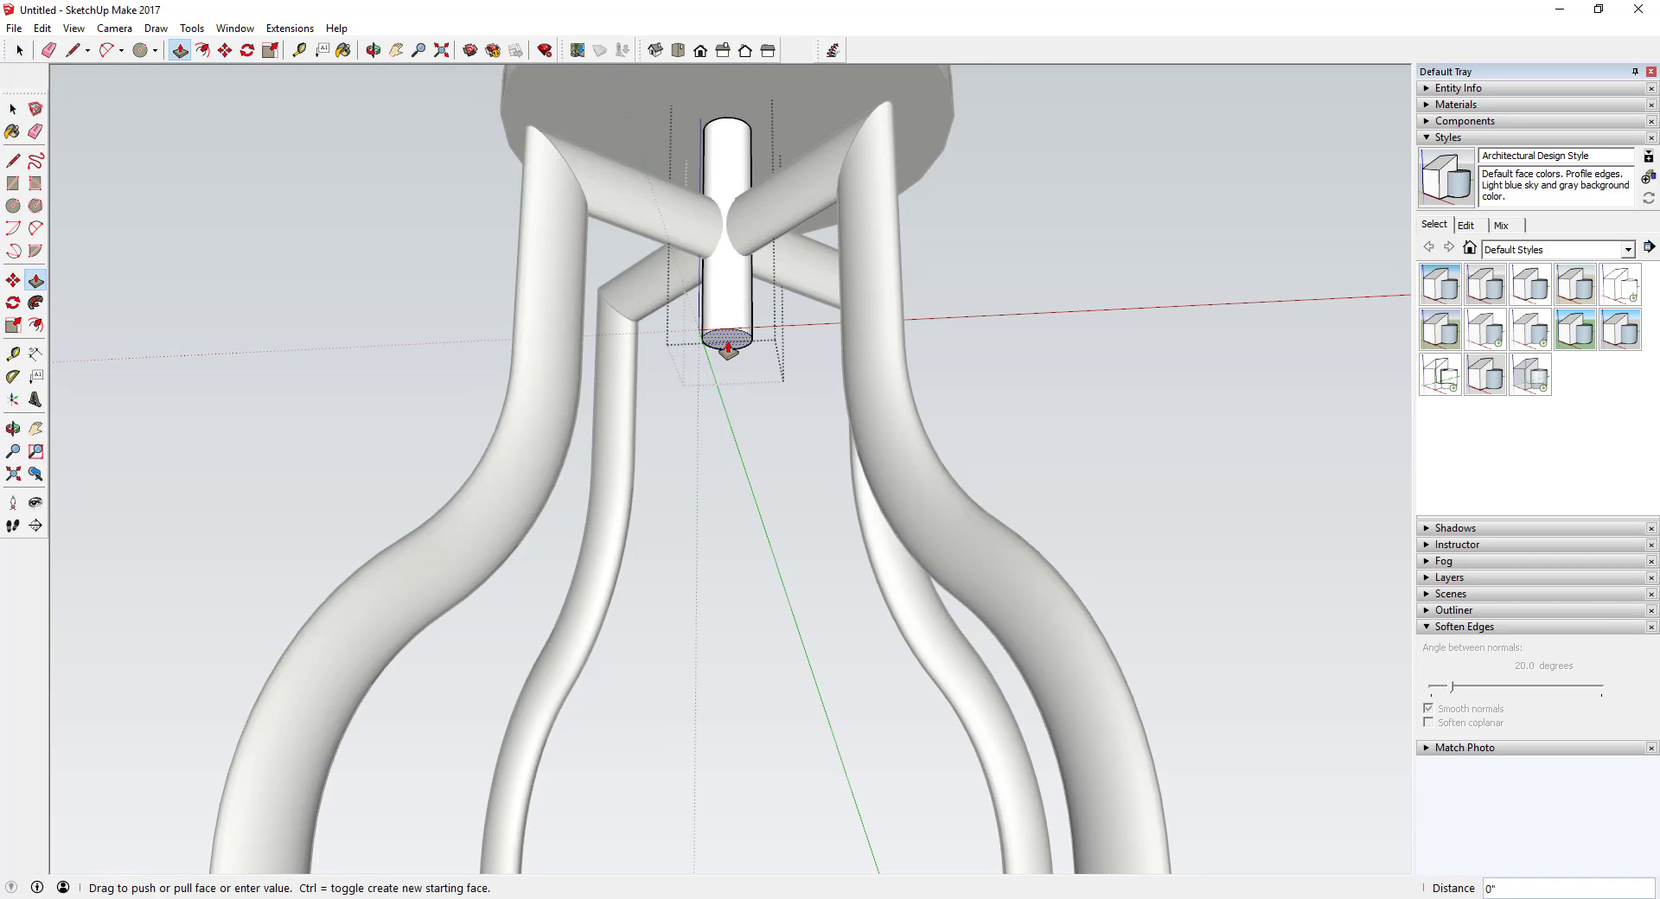
pyautogui.moveTo(727, 339); pyautogui.dragTo(736, 476)
pyautogui.click(736, 484)
pyautogui.press('space')
pyautogui.scroll(-5, 736, 337)
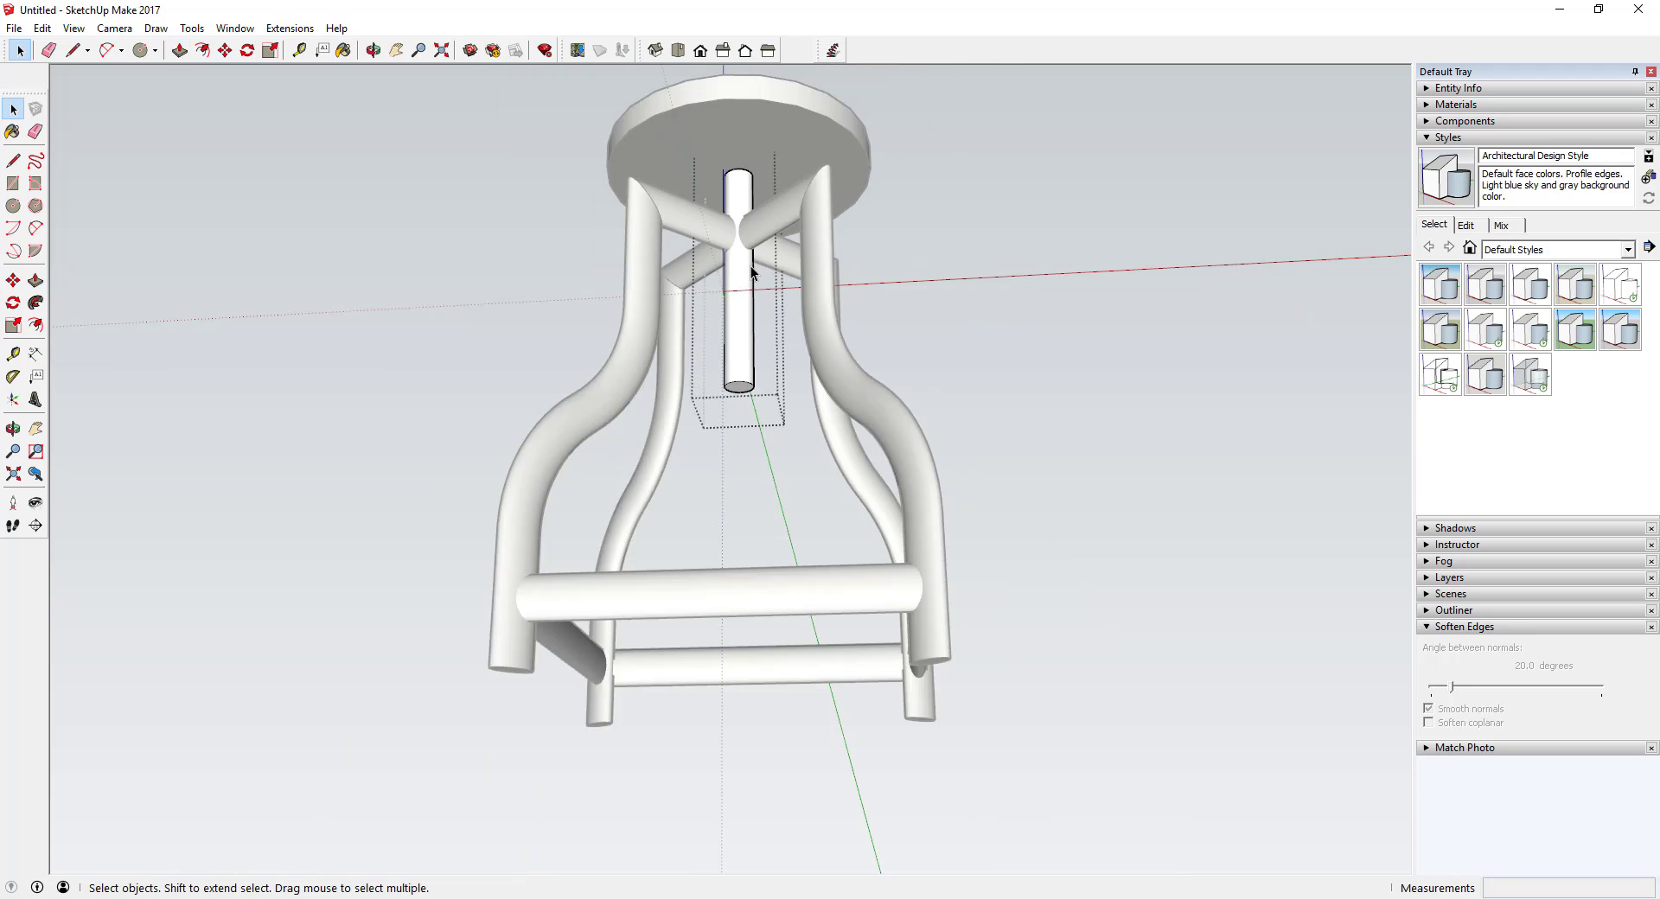
pyautogui.moveTo(775, 226); pyautogui.dragTo(797, 341, button='middle')
pyautogui.scroll(-2, 766, 178)
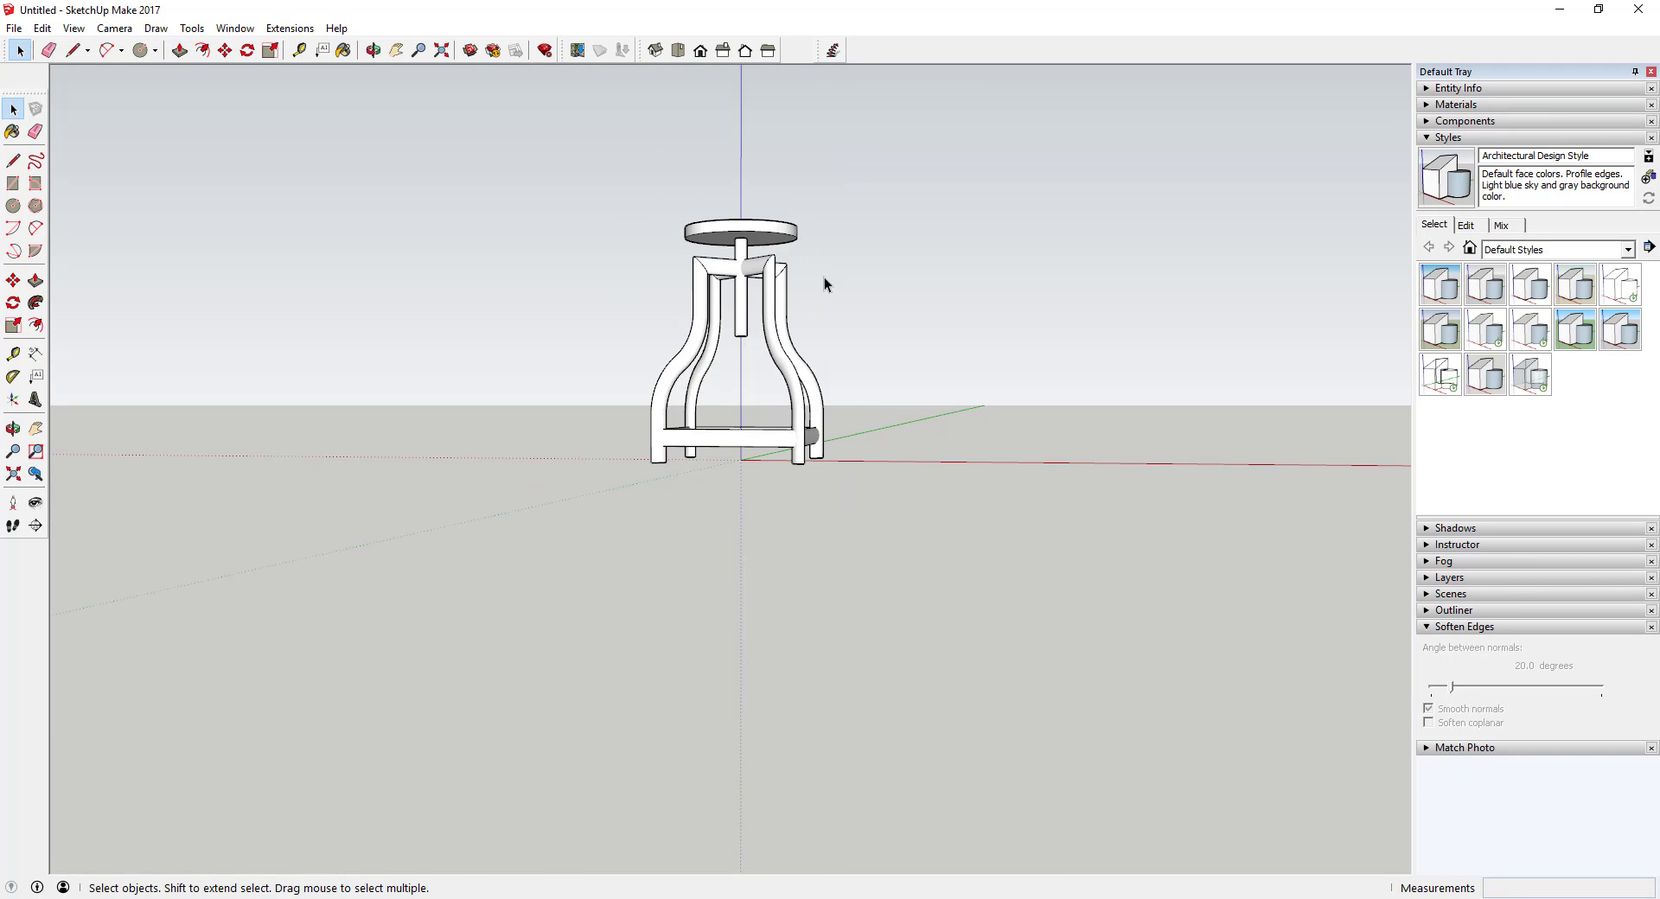
pyautogui.moveTo(823, 276); pyautogui.dragTo(745, 551, button='middle')
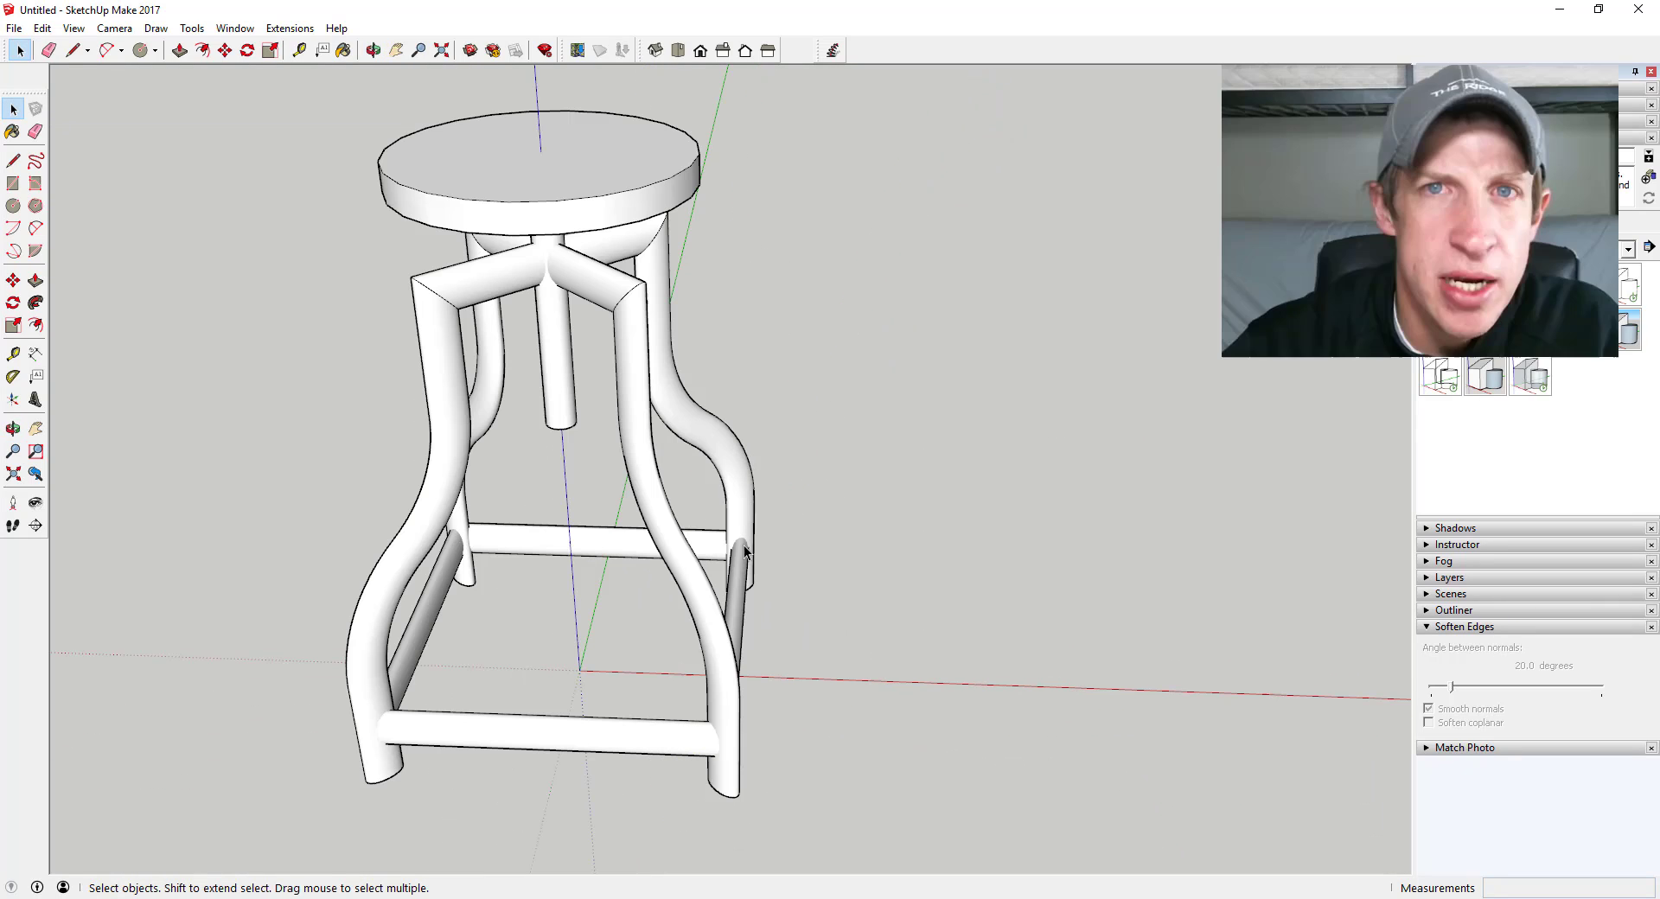